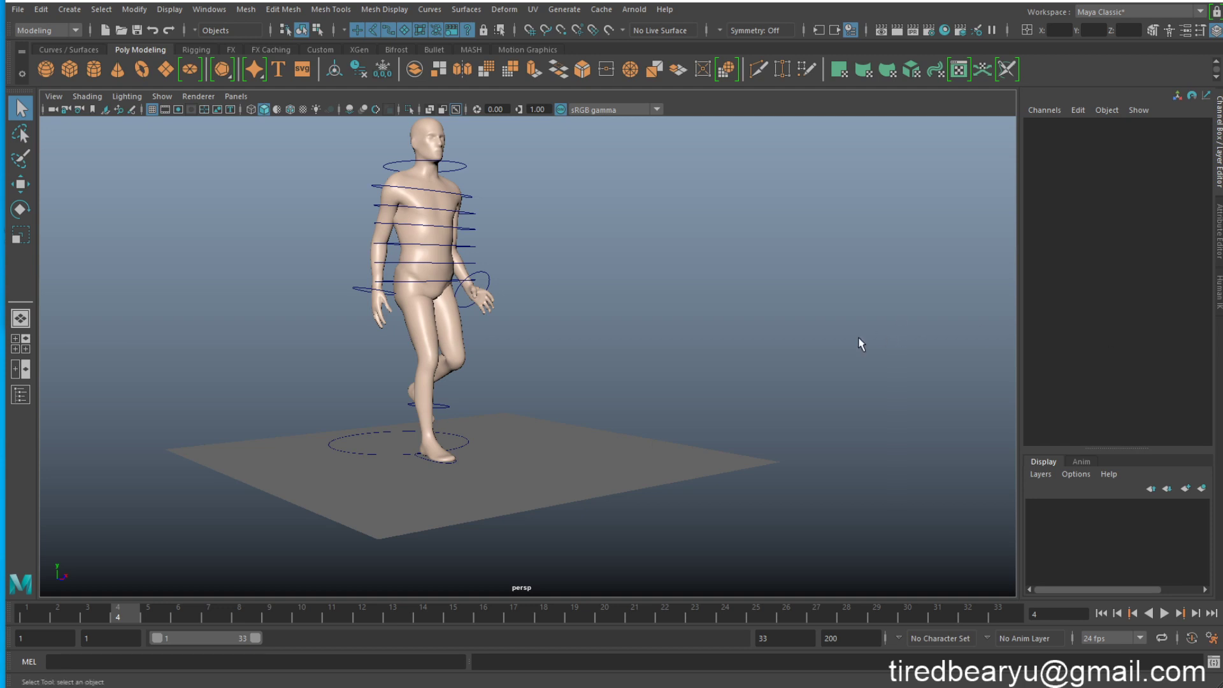
- Review the character's walk animation by playing and scrubbing the timeline, examining the legs and feet from the side
alt+middle_drag(698, 347, 730, 338)
alt+drag(728, 333, 773, 340)
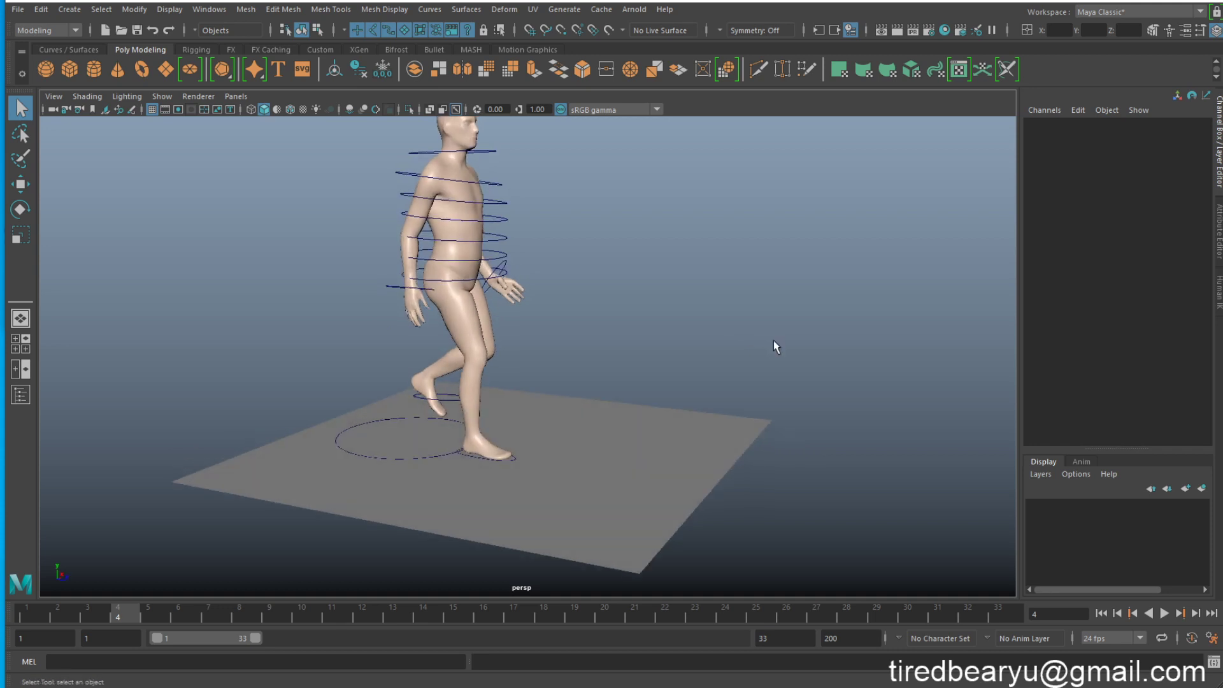
alt+middle_drag(612, 349, 629, 296)
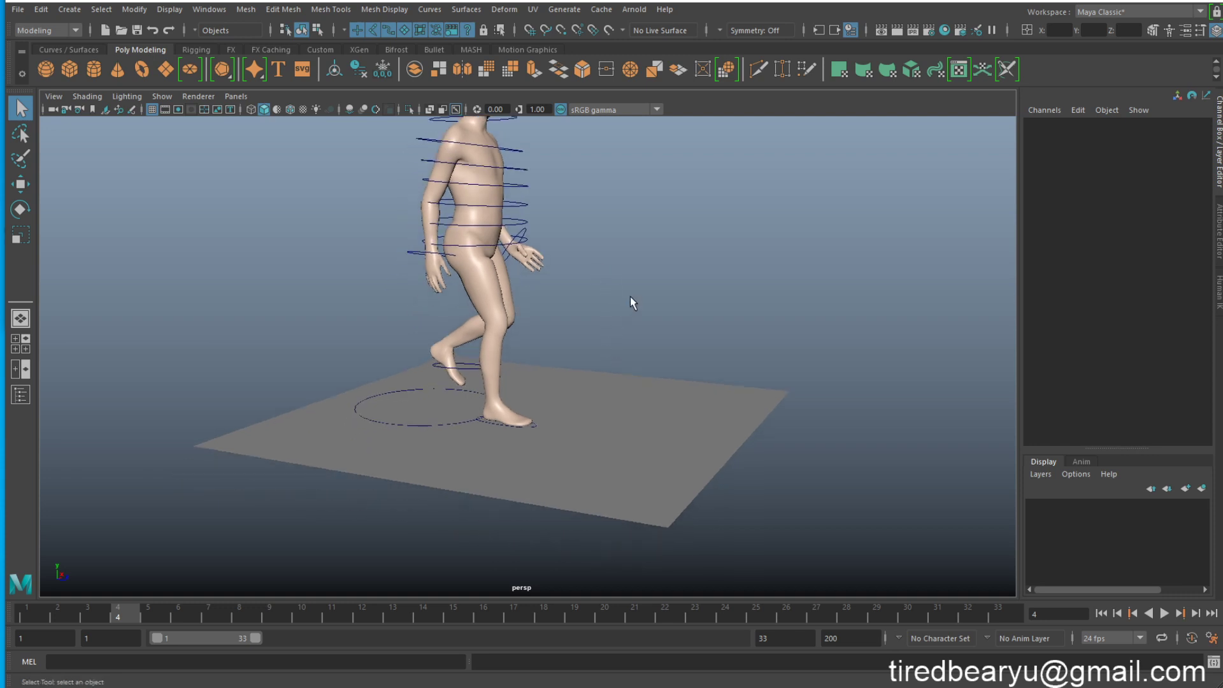
alt+right_drag(629, 296, 729, 316)
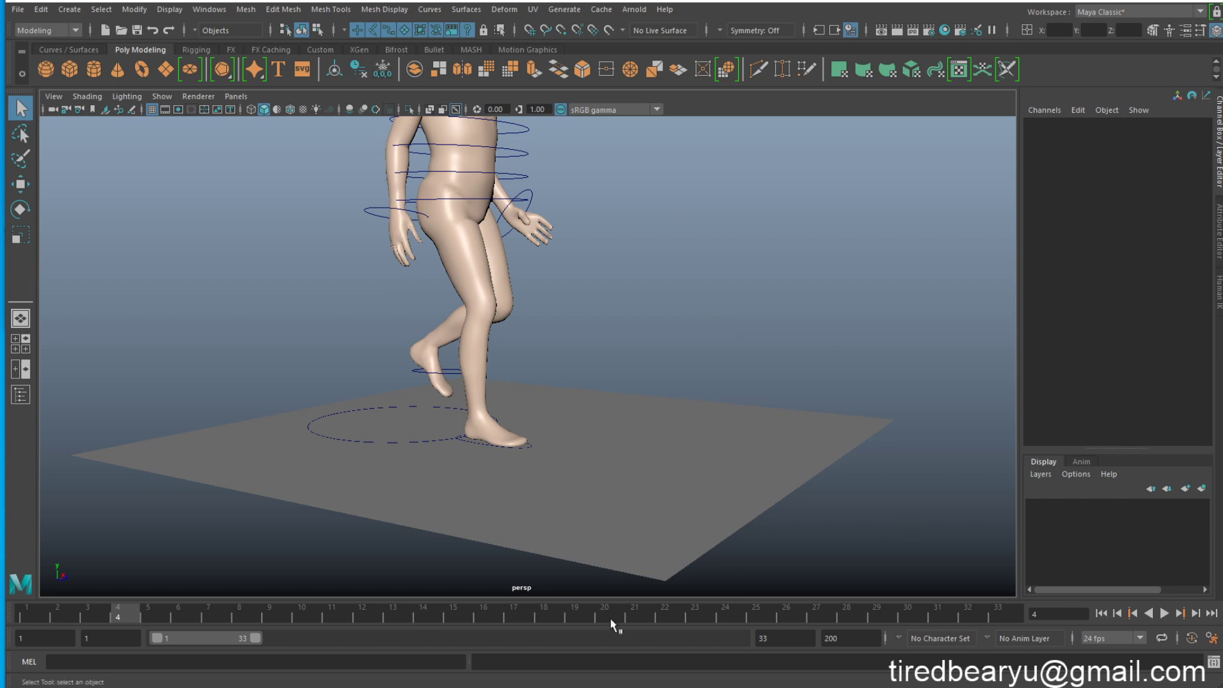
drag(89, 600, 26, 610)
alt+drag(628, 405, 661, 435)
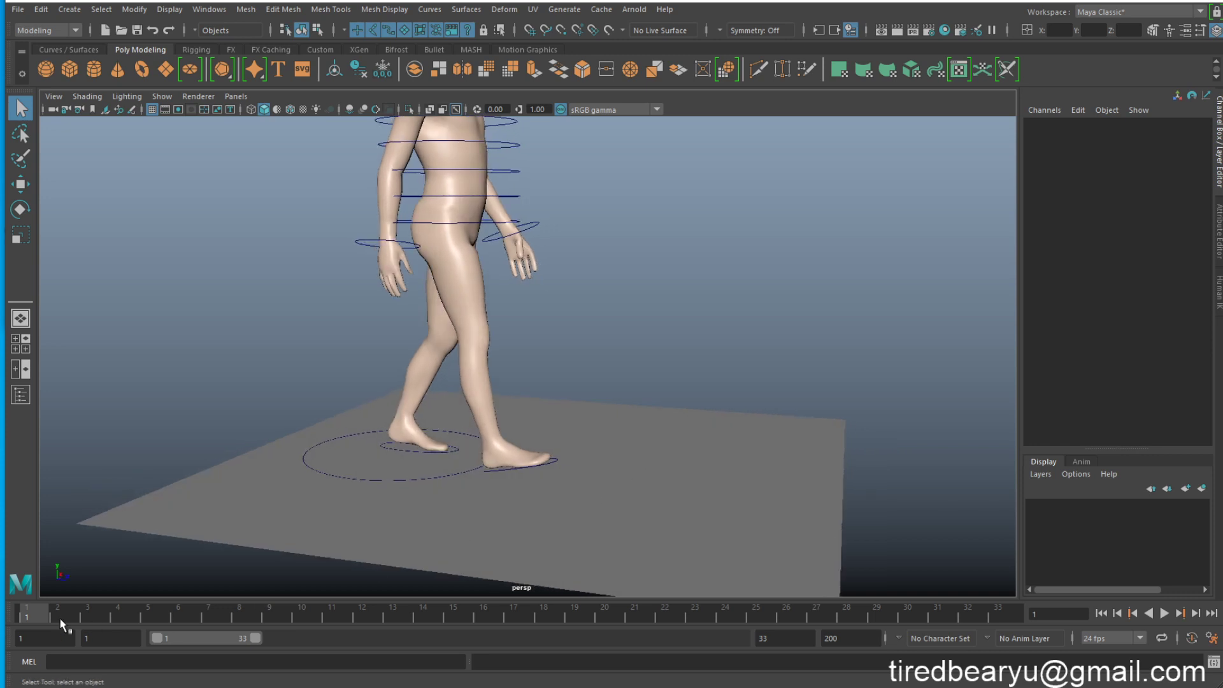
key(alt+v)
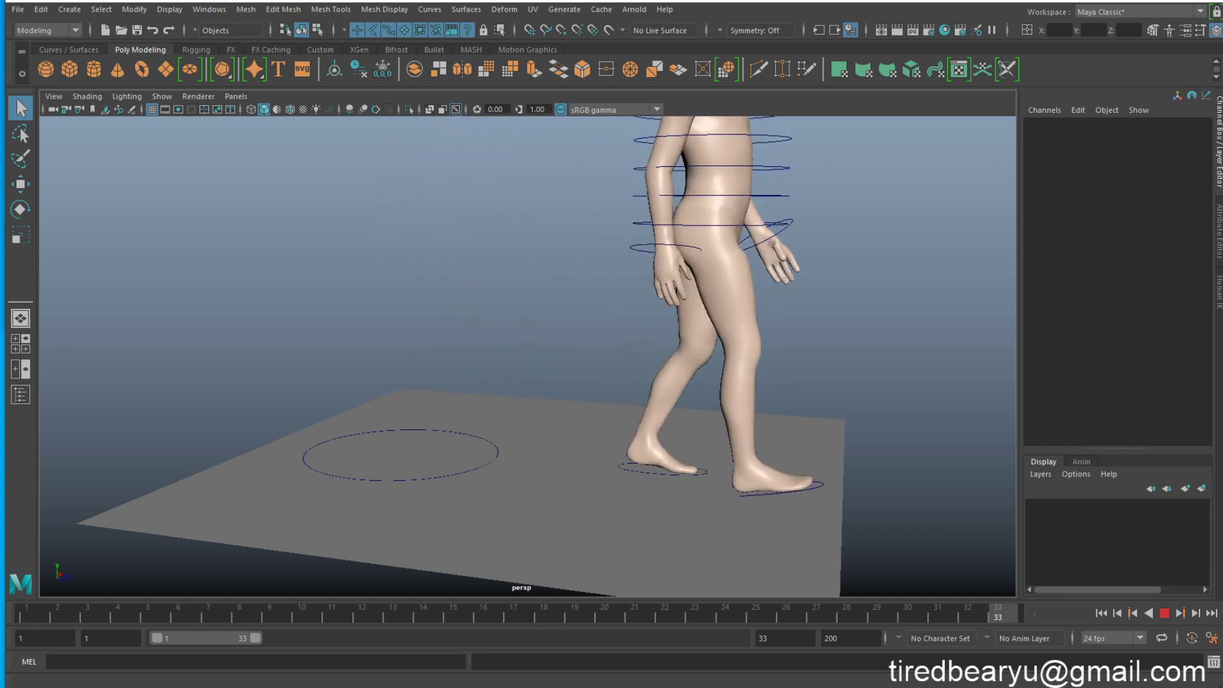
key(alt+shift+v)
alt+middle_drag(316, 490, 415, 491)
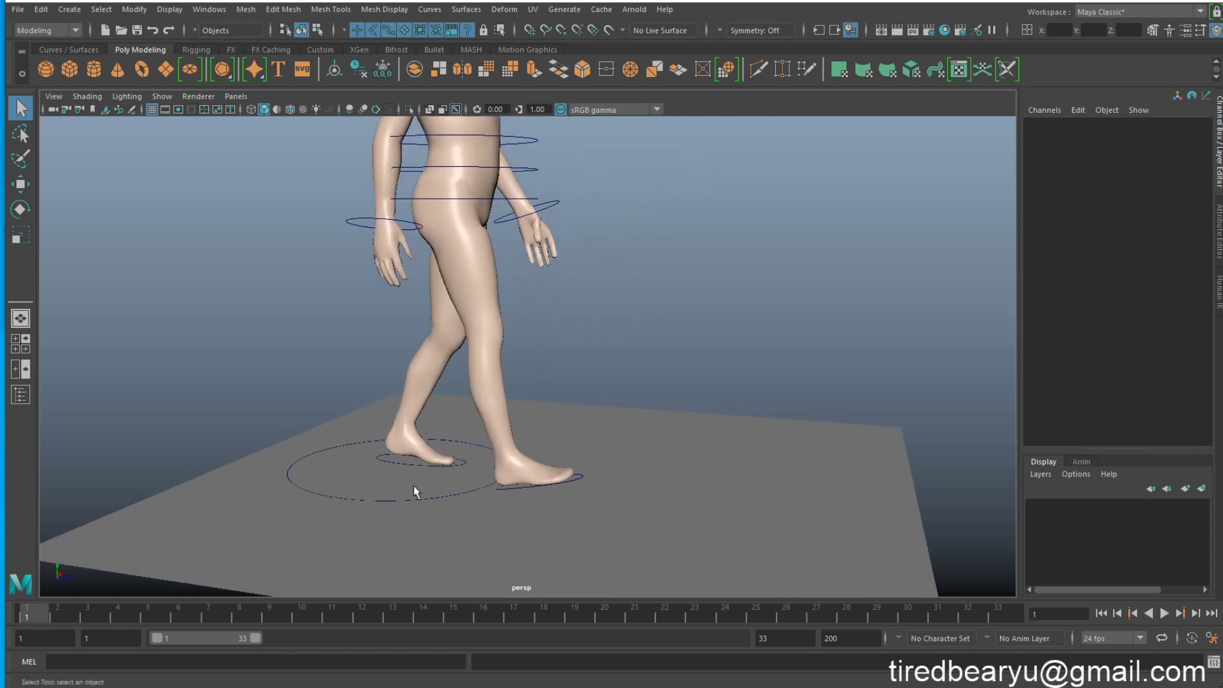
key(alt+v)
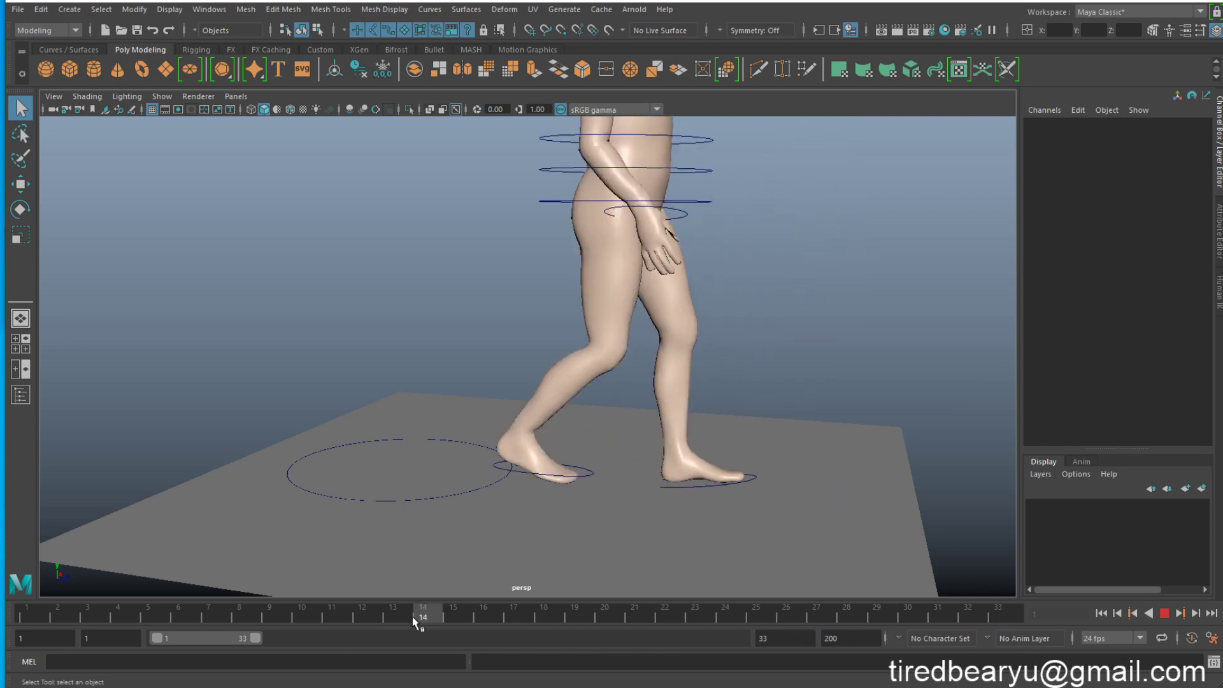
drag(418, 616, 75, 610)
alt+middle_drag(541, 414, 533, 458)
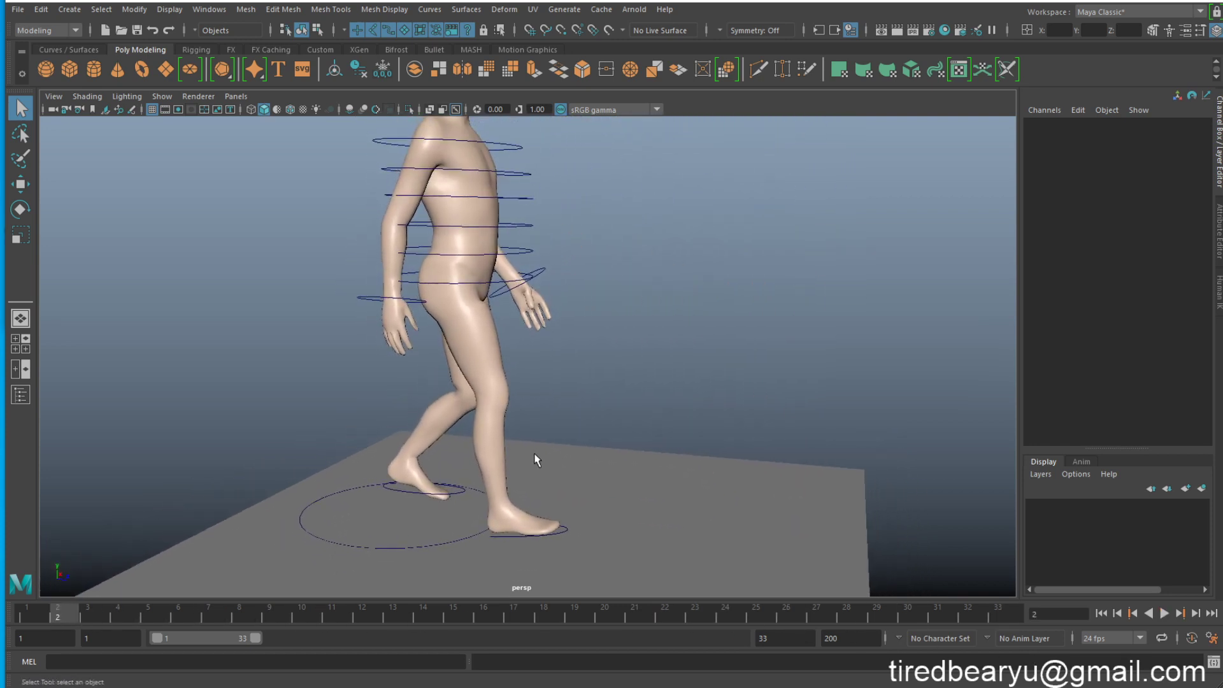
click(24, 617)
key(alt+v)
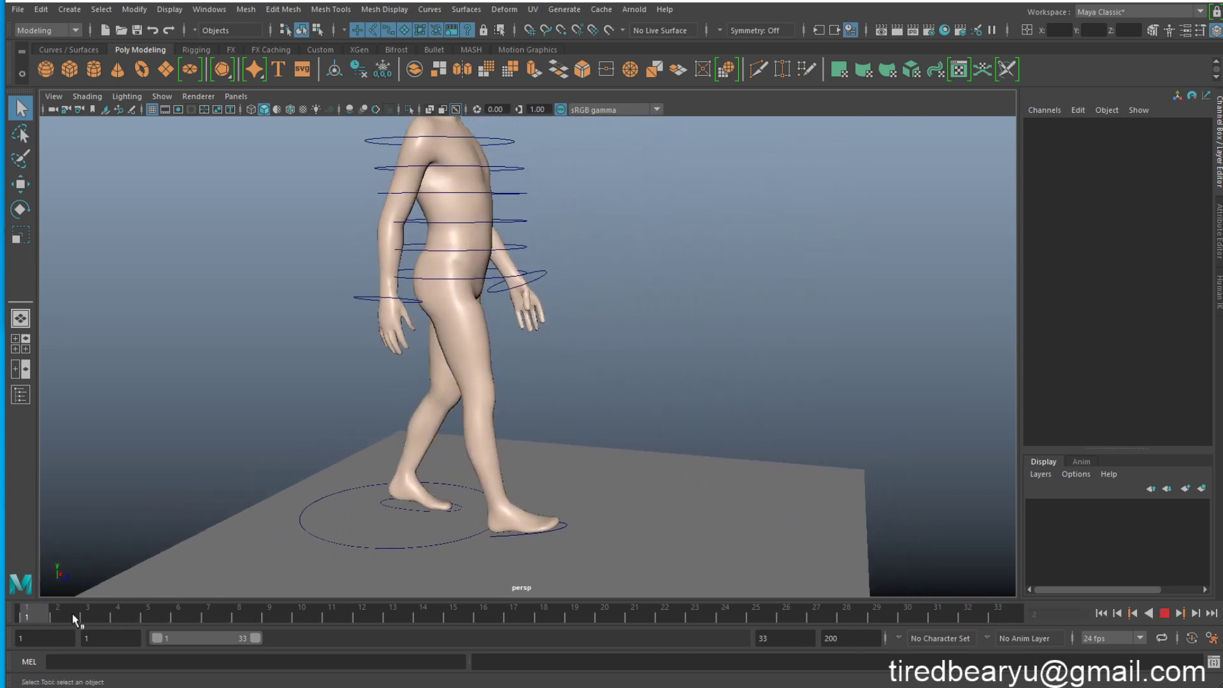
drag(491, 621, 2, 599)
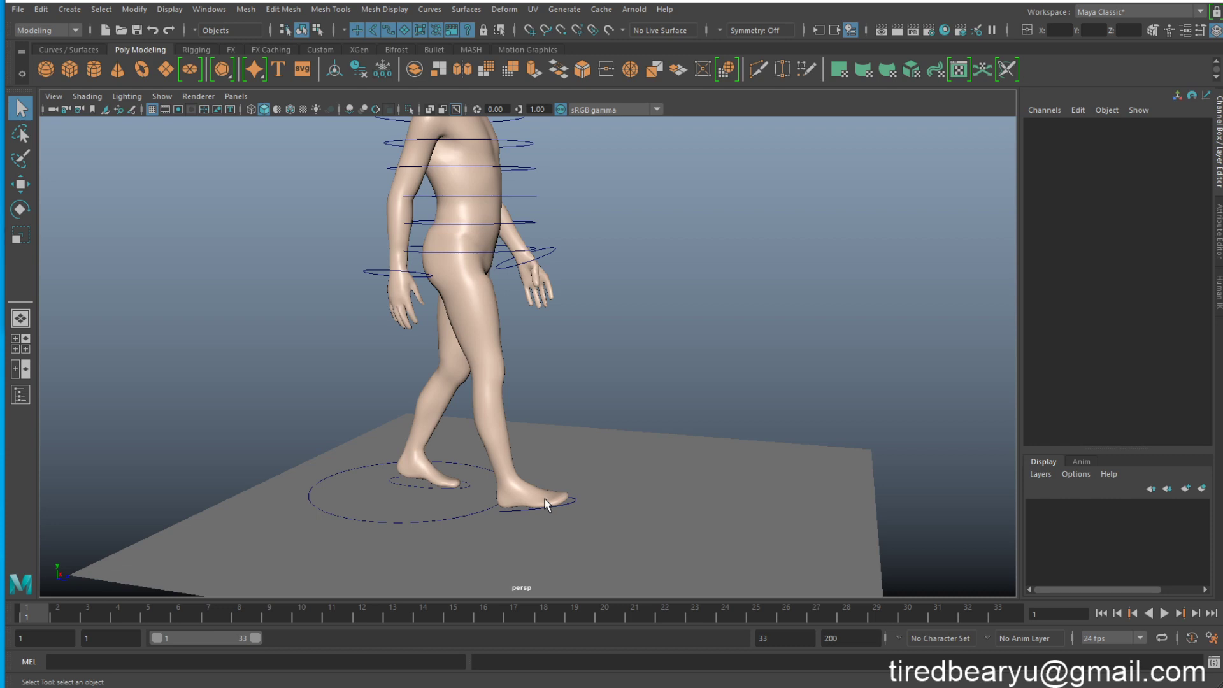
- Delete all keyframes of the right foot control, R_foot_hdl, across frames 1 to 33 and check the playback
click(469, 492)
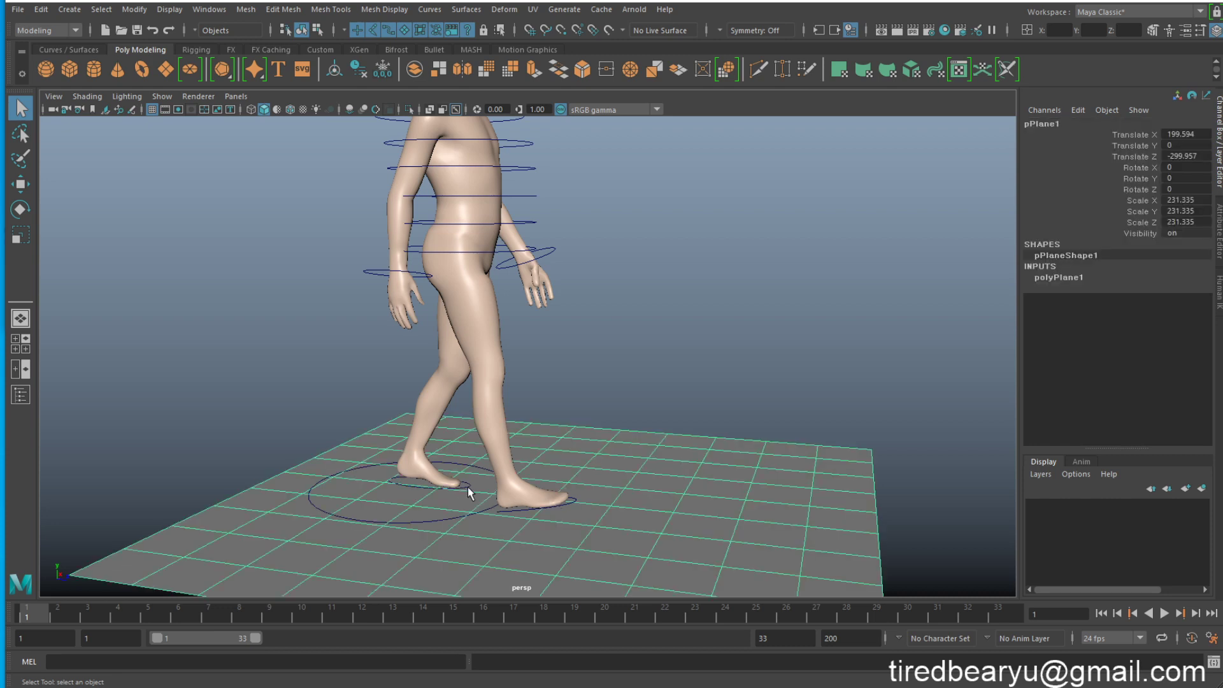
click(575, 499)
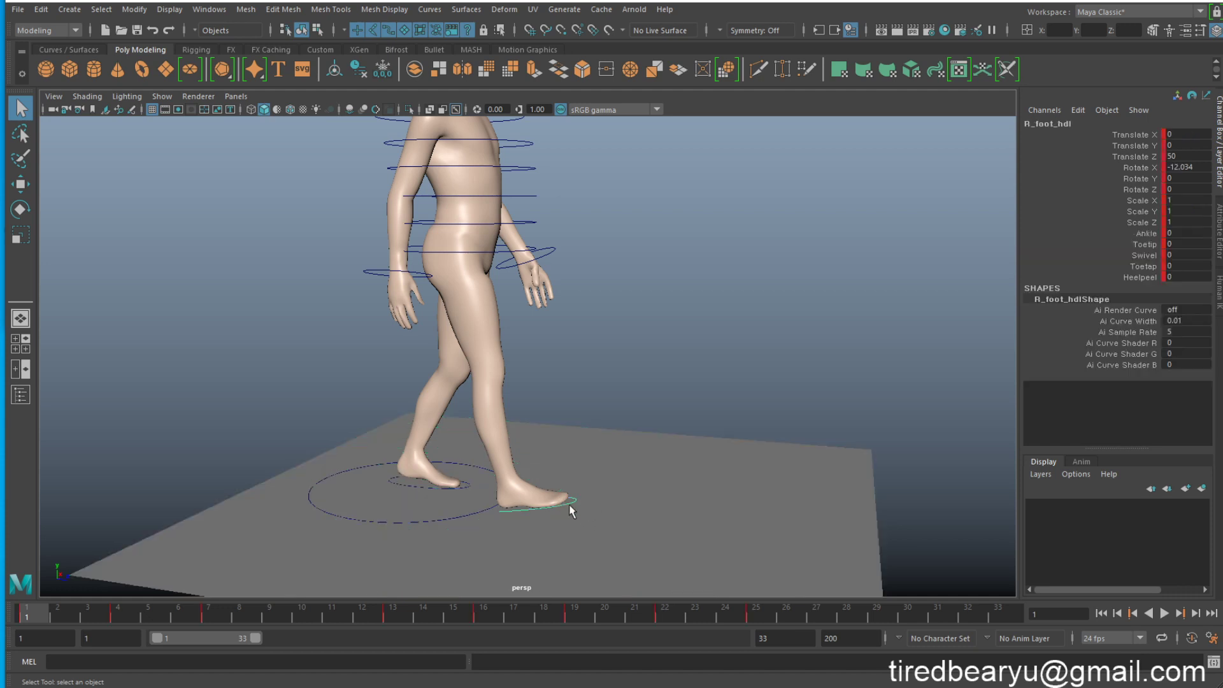
double_click(35, 610)
right_click(59, 610)
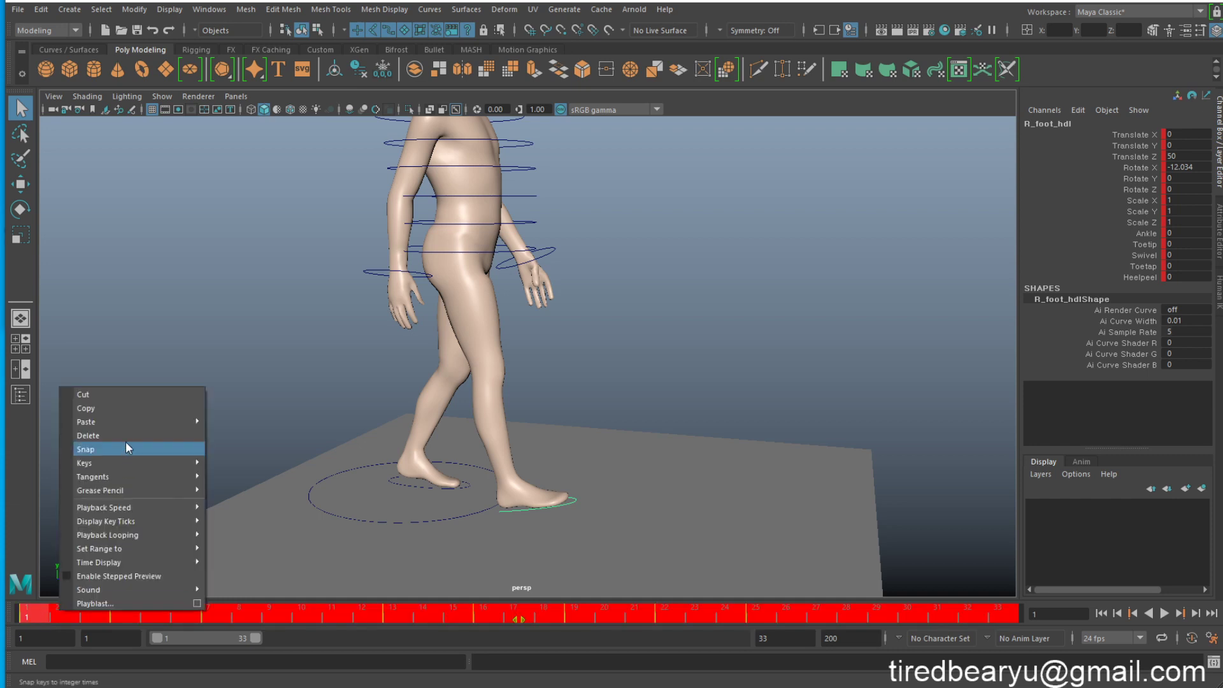
click(96, 435)
key(alt+v)
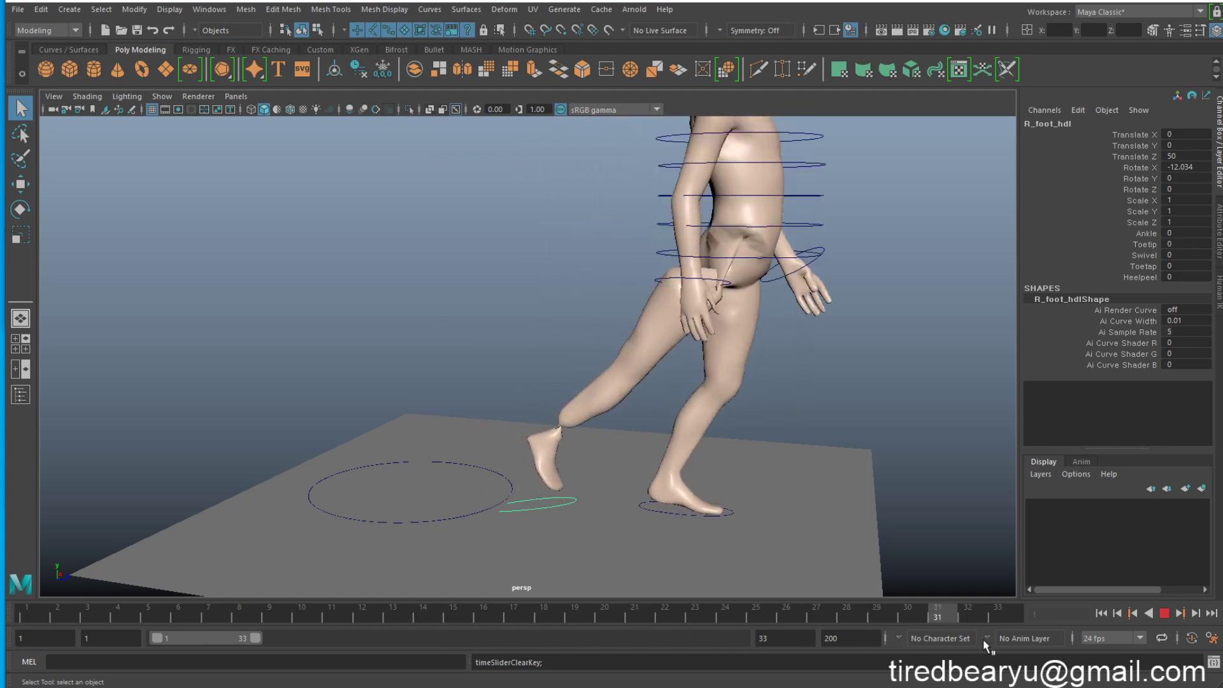
key(alt+v)
- Copy all keyframes of the left foot control, L_foot_hdl, over the full frame range
click(468, 485)
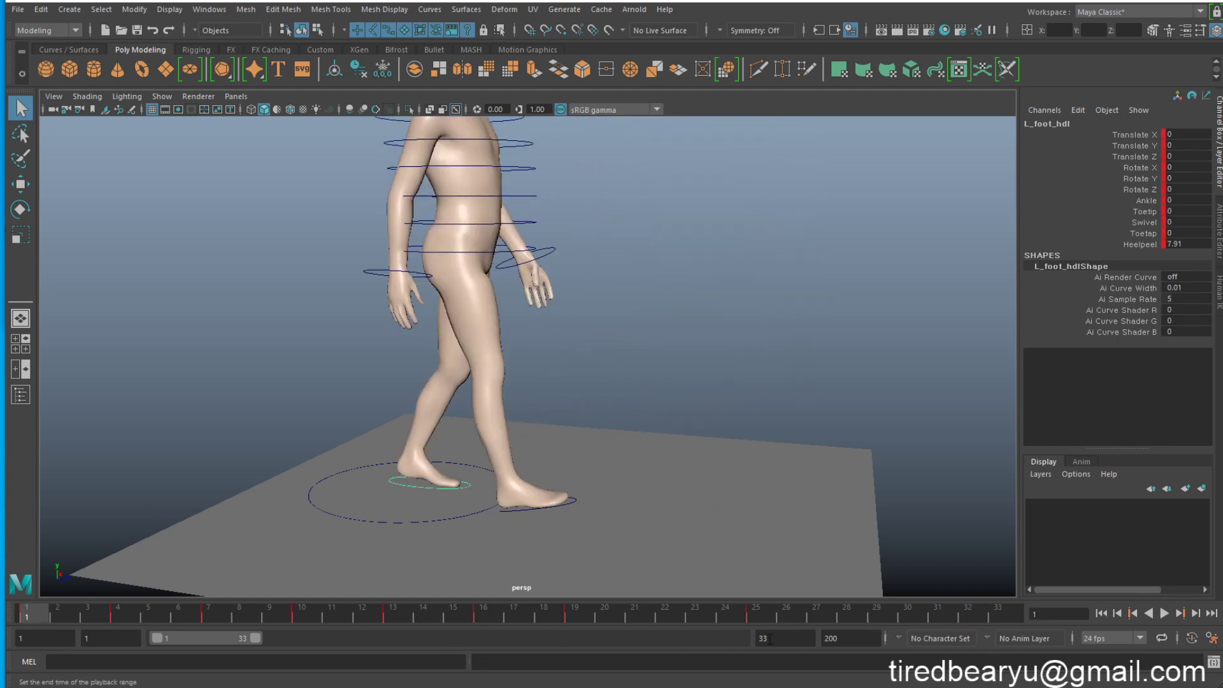
double_click(31, 615)
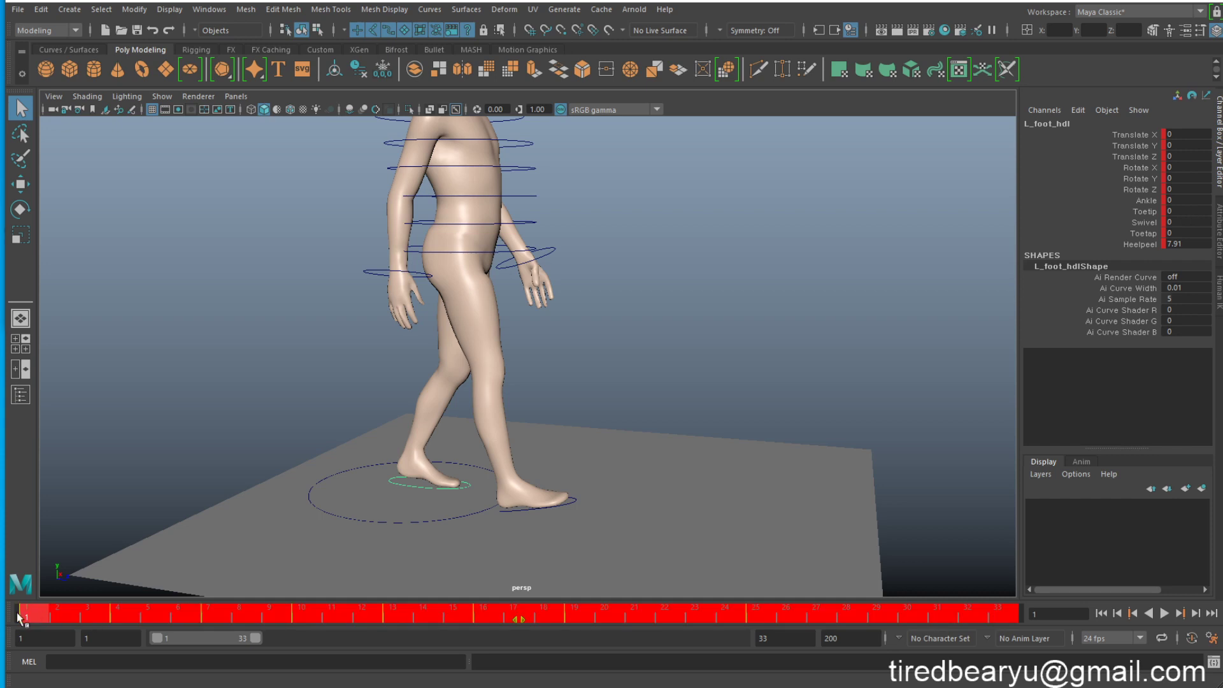
right_click(51, 614)
click(86, 410)
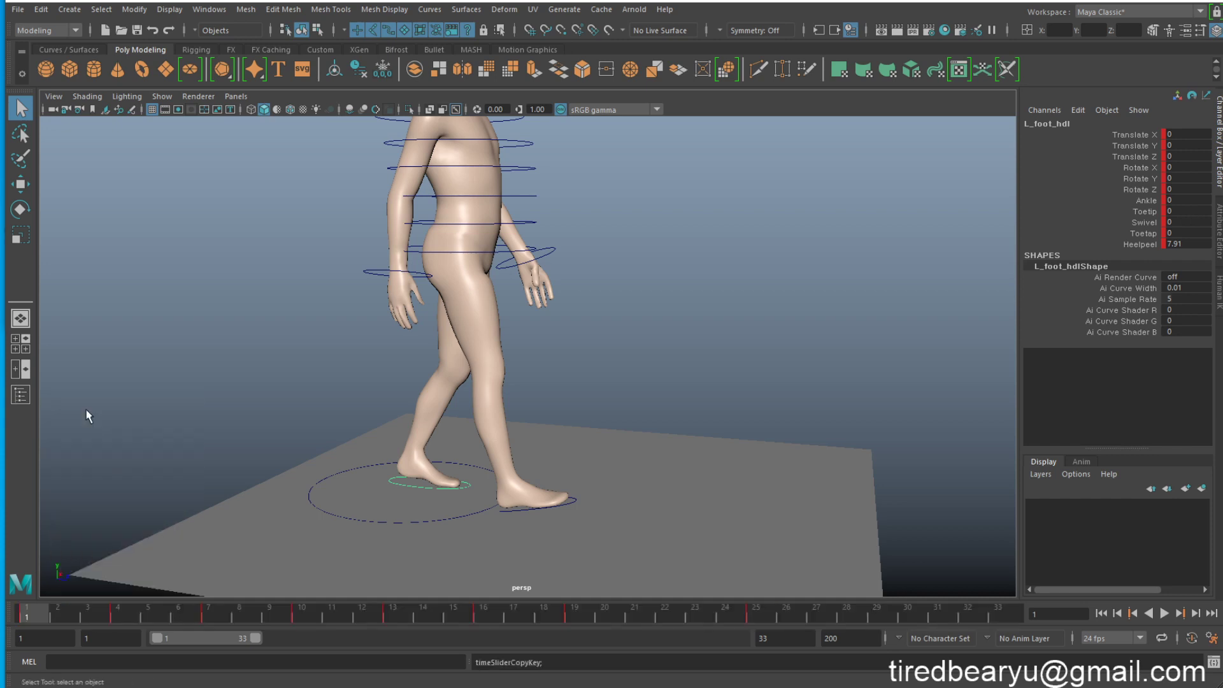
- Paste the copied keyframes onto the right foot control at frame 1 and play back the result
click(576, 500)
right_click(31, 614)
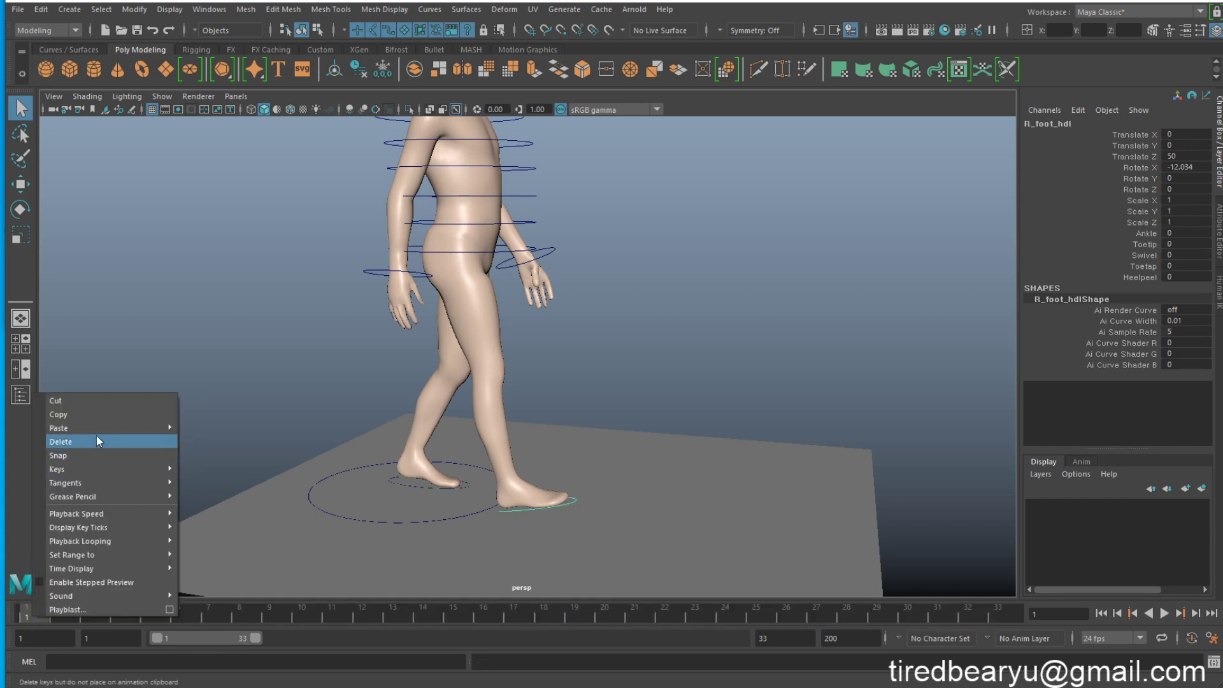
mouse_move(153, 428)
click(219, 430)
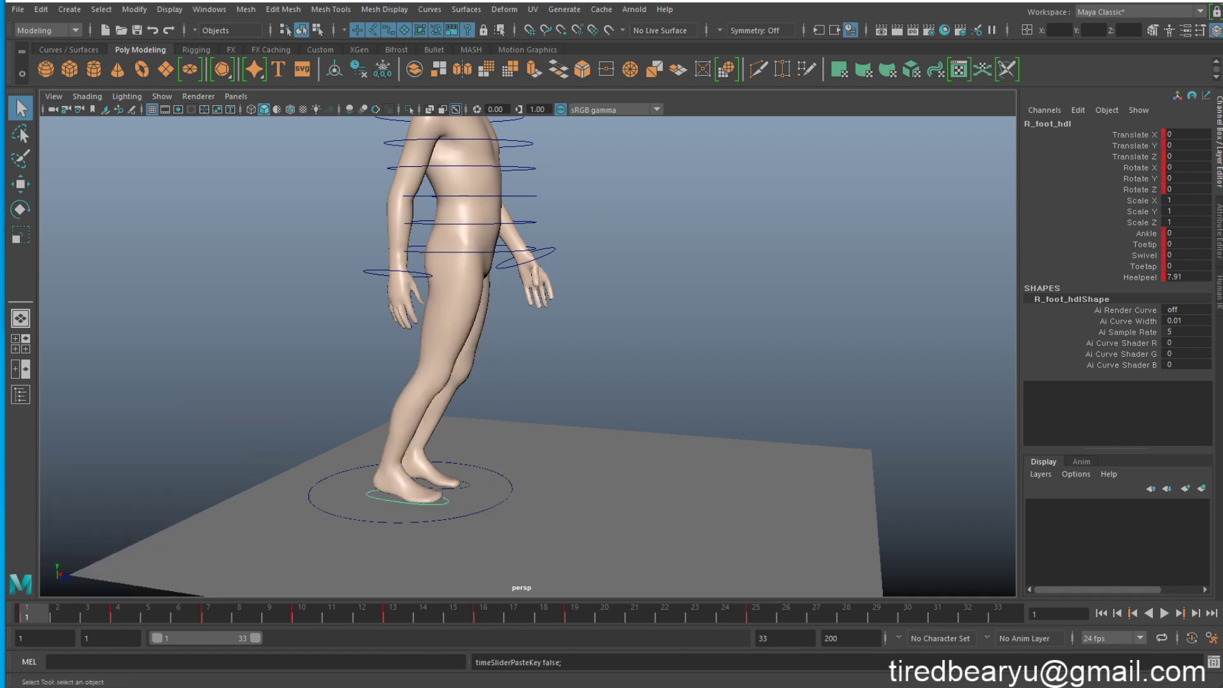
mouse_move(487, 503)
alt+mouse_down()
mouse_move(519, 499)
mouse_move(503, 499)
alt+mouse_up()
key(alt+v)
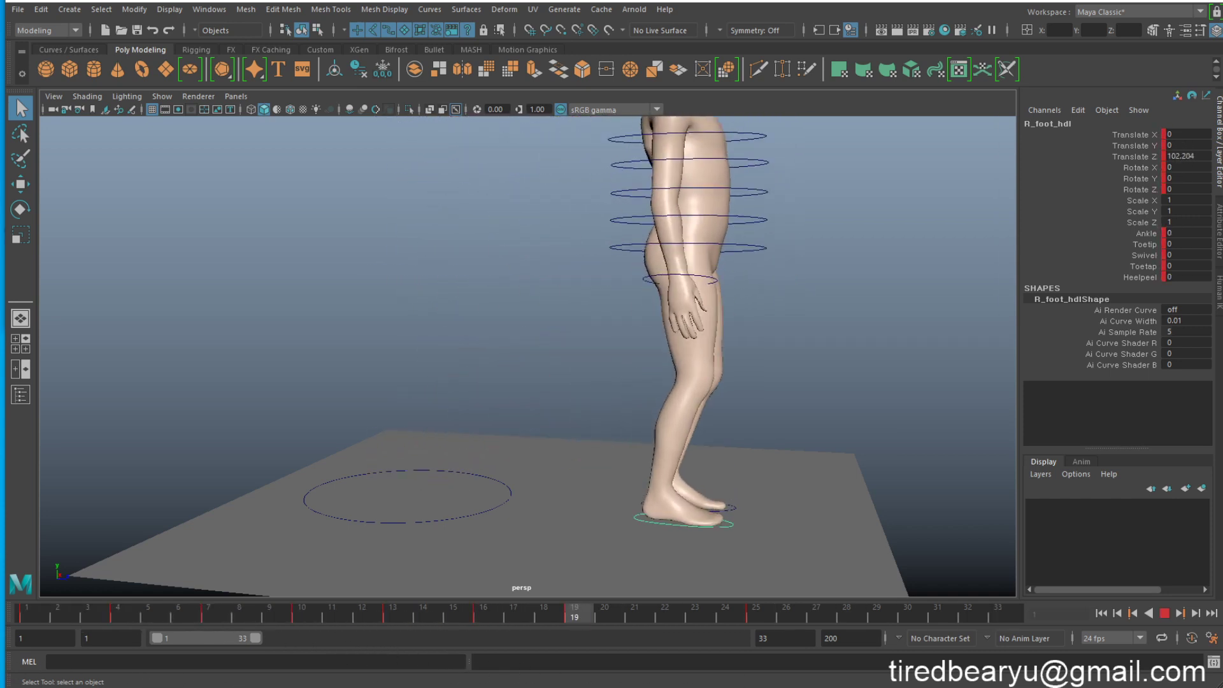
key(alt+v)
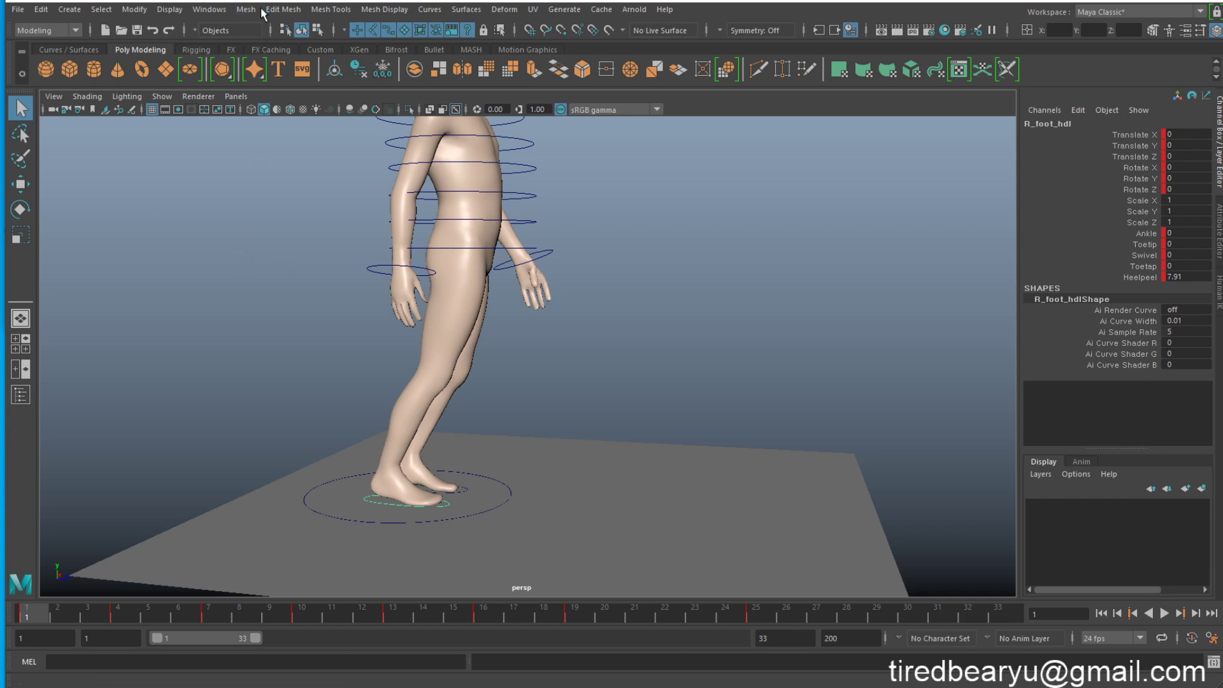
- Open the Graph Editor for the right foot control and frame all of its animation curves
click(209, 9)
mouse_move(272, 71)
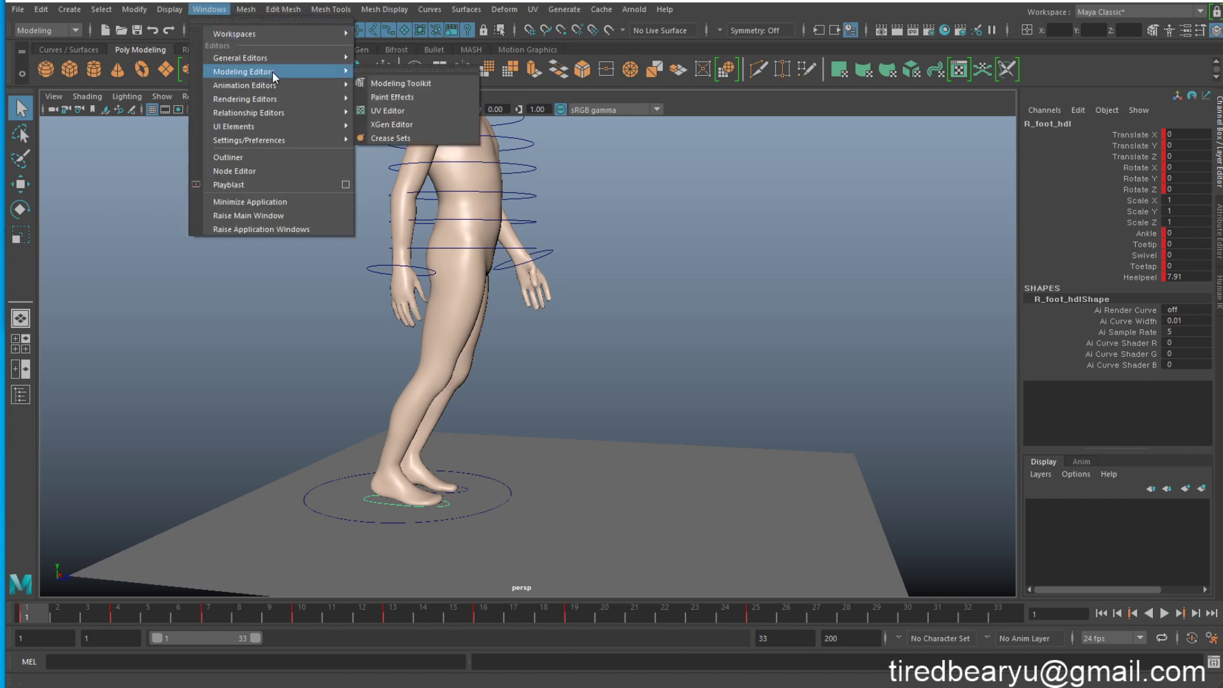
click(386, 97)
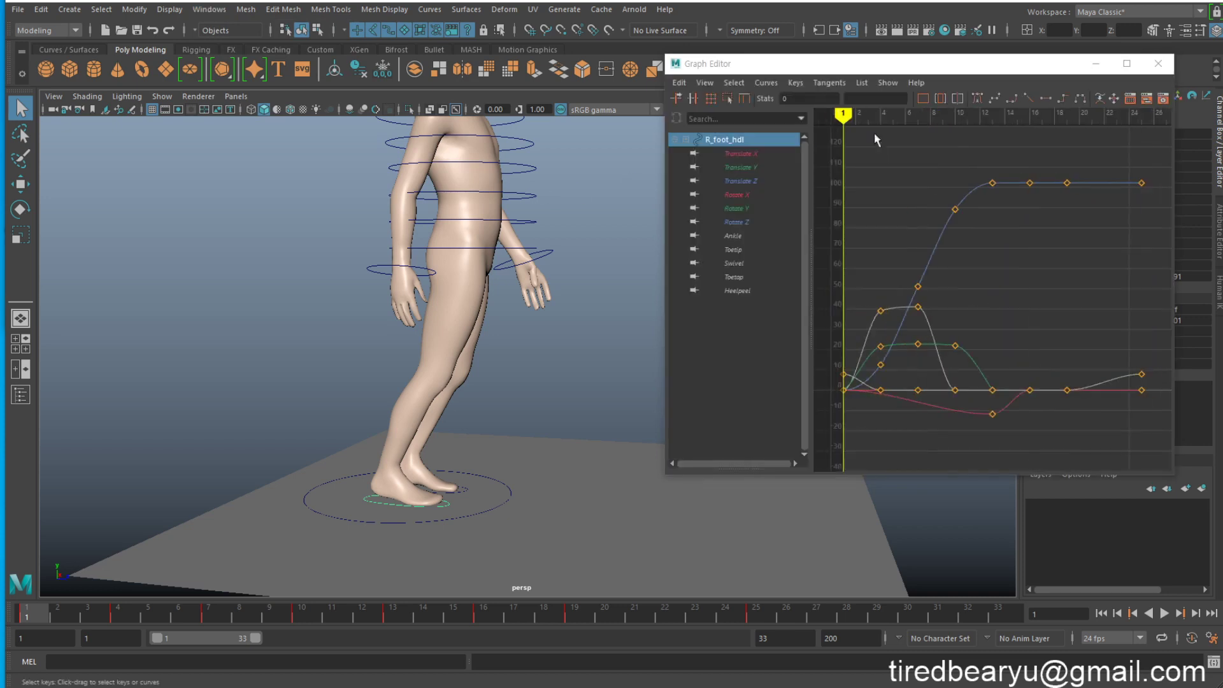
drag(835, 69, 749, 129)
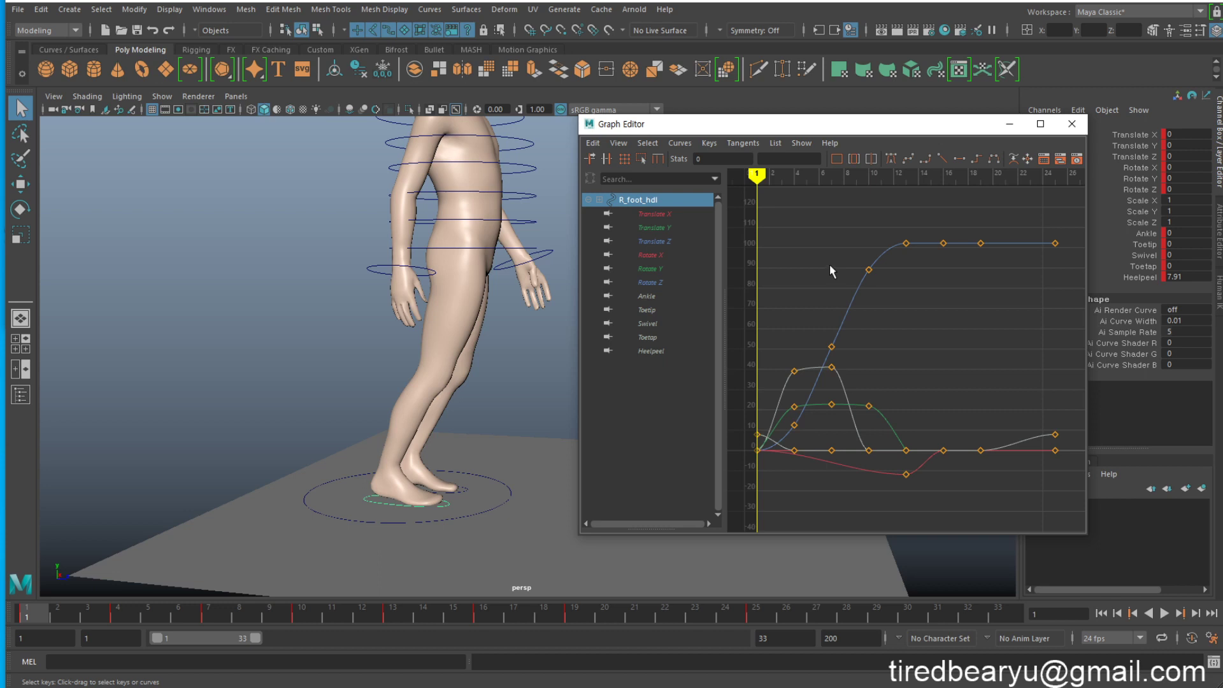
key(a)
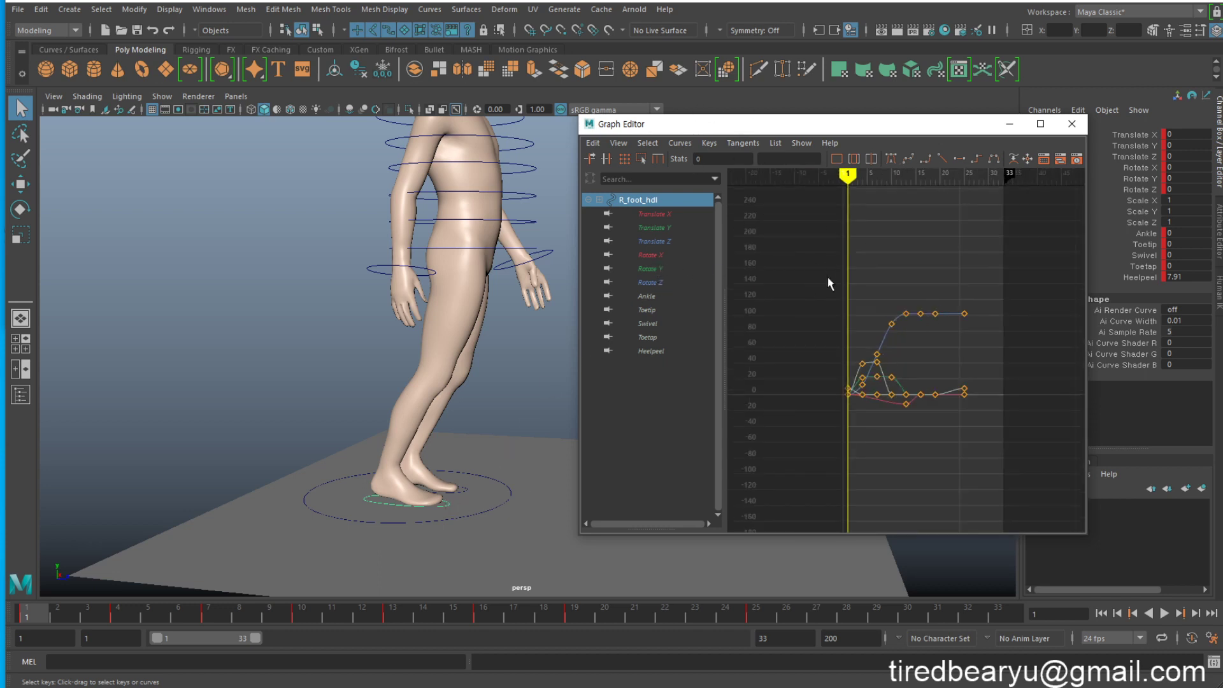
- Select all keys on the right foot control's curves and move them forward 12 frames in time
drag(796, 258, 1021, 444)
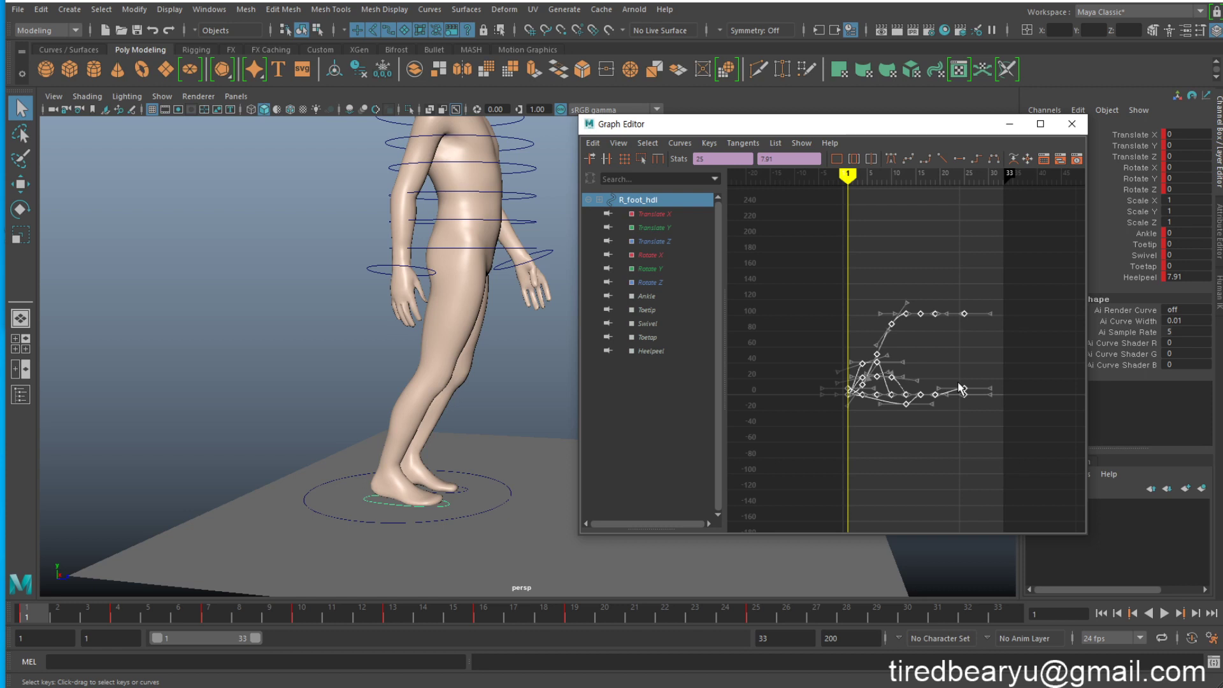
key(w)
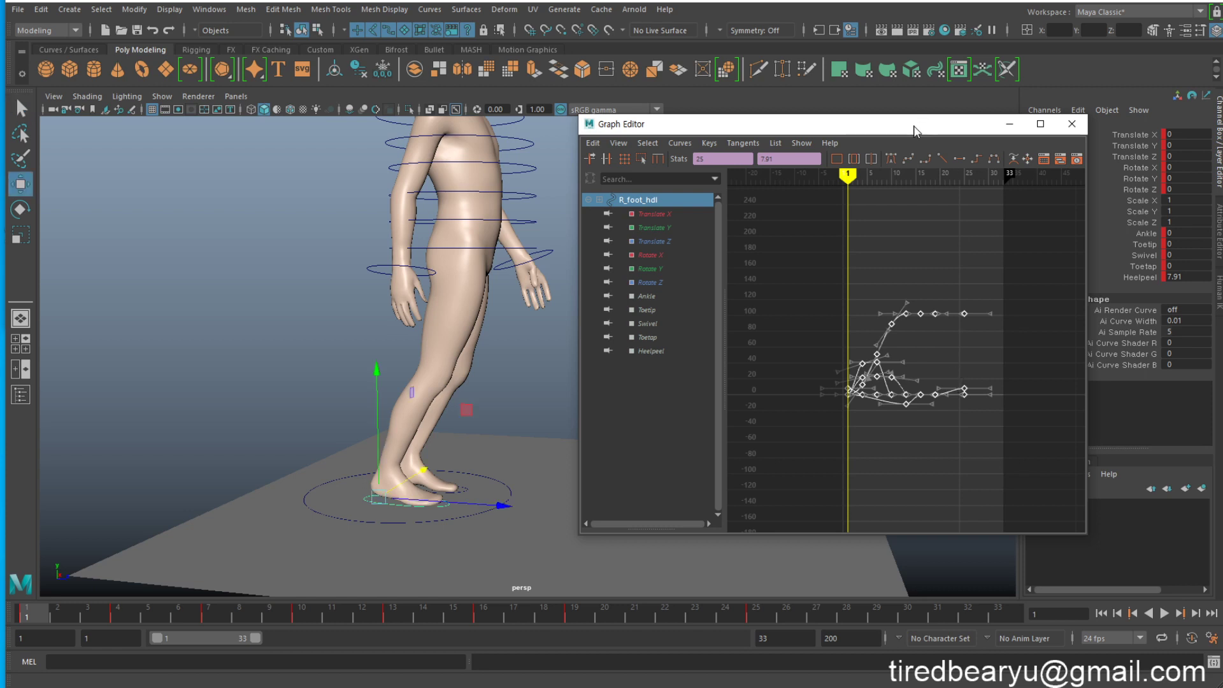
mouse_move(914, 126)
mouse_down()
mouse_move(936, 93)
mouse_move(906, 133)
mouse_up()
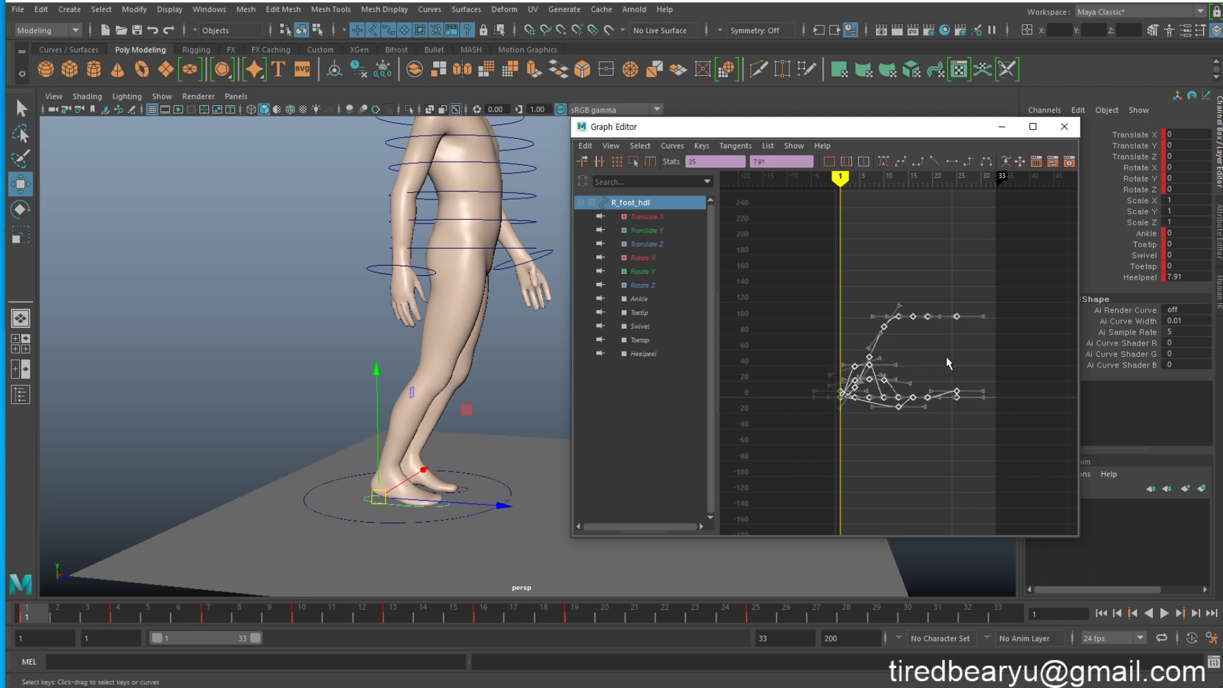
shift+middle_drag(918, 364, 981, 363)
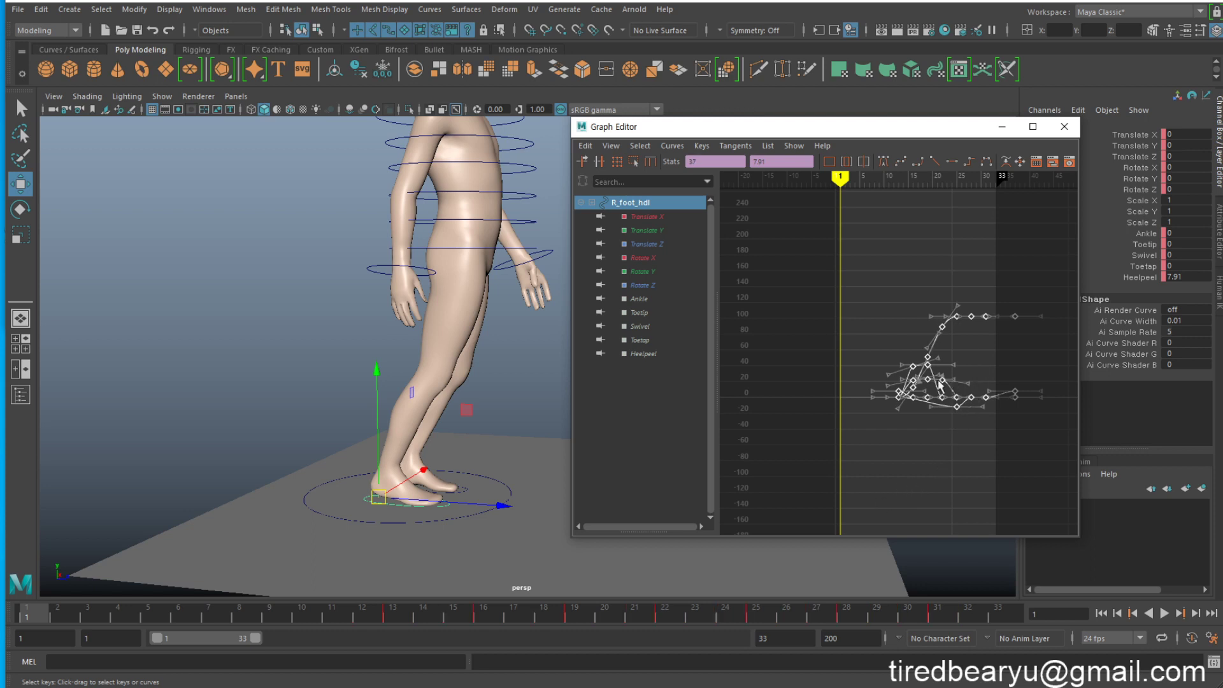
- Undo the time shift of the right foot control's keys
key(ctrl+z)
key(ctrl+z)
key(ctrl+z)
key(ctrl+z)
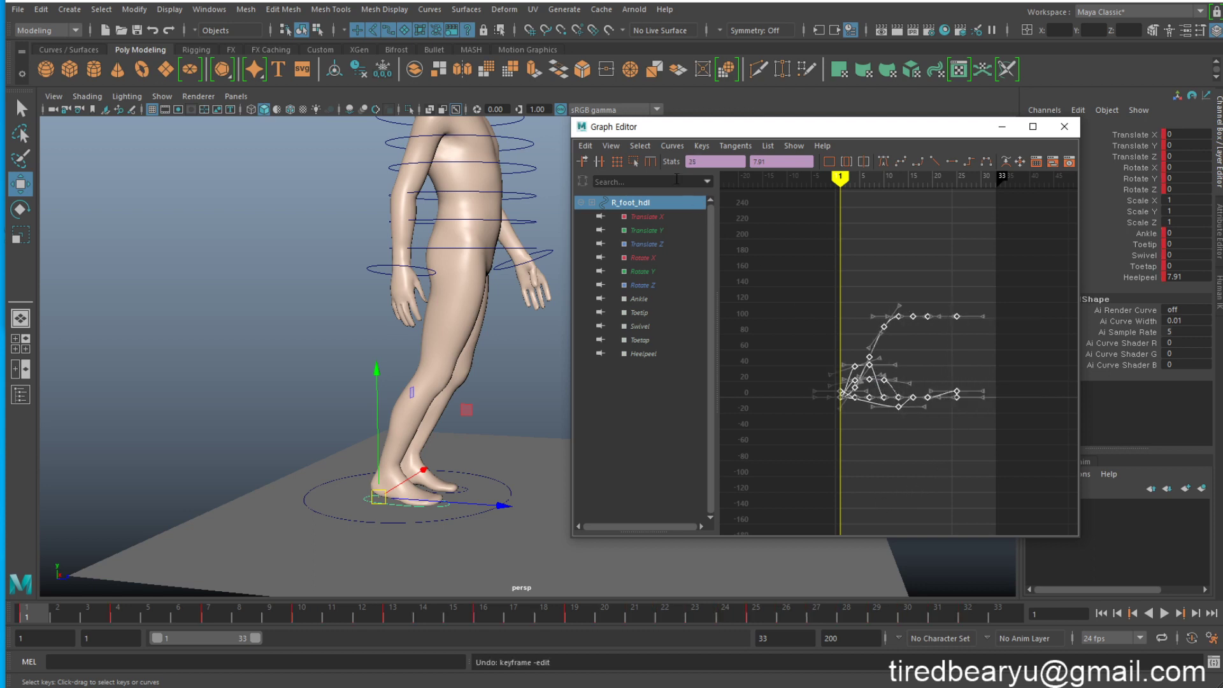
click(584, 146)
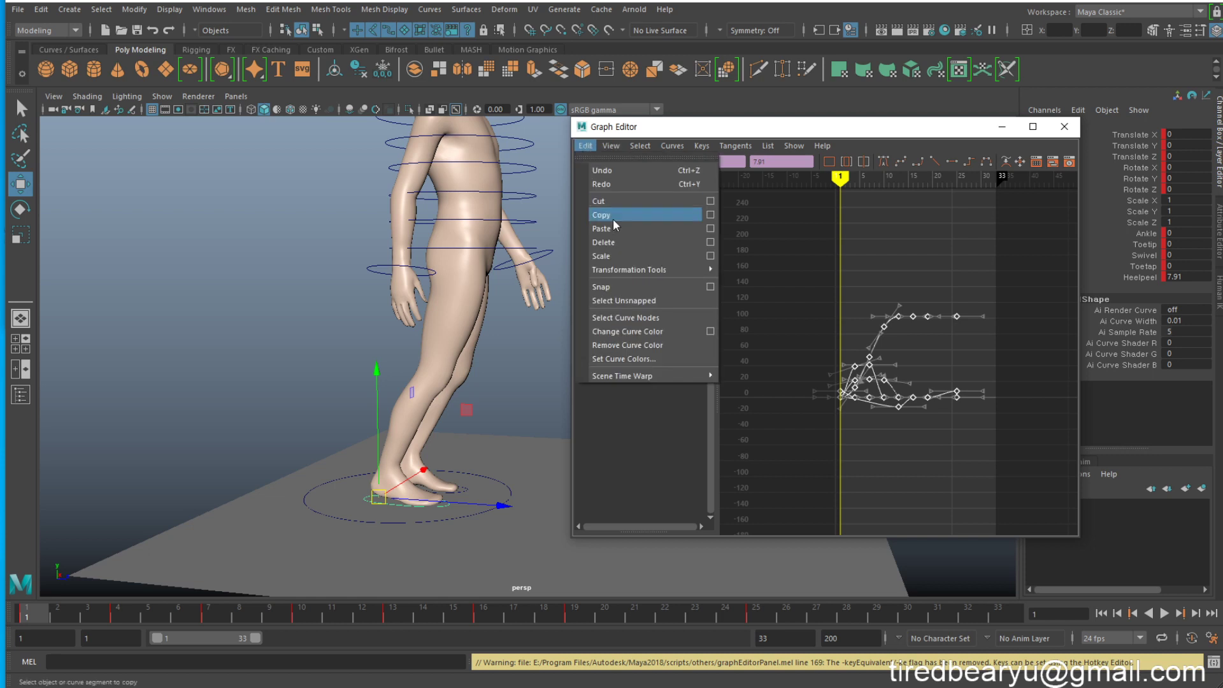
mouse_move(648, 271)
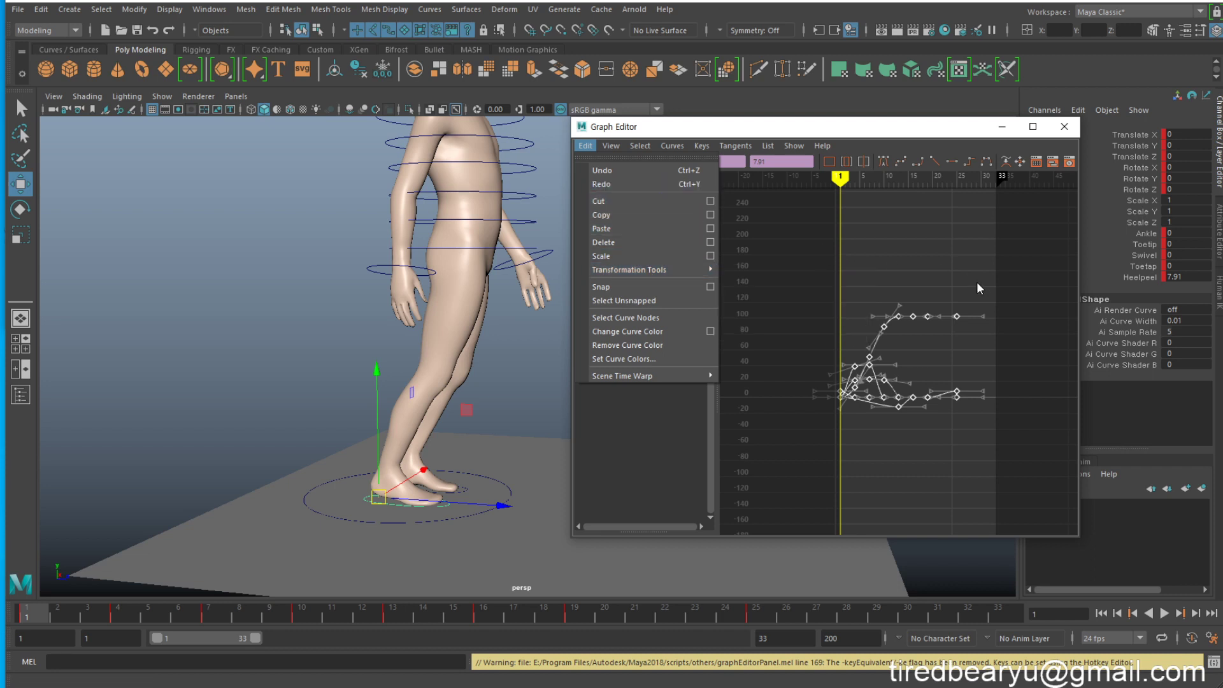
click(925, 261)
- Try to shift the selected right foot keys 12 frames forward by setting their time value to 25+12
click(715, 162)
text(25)
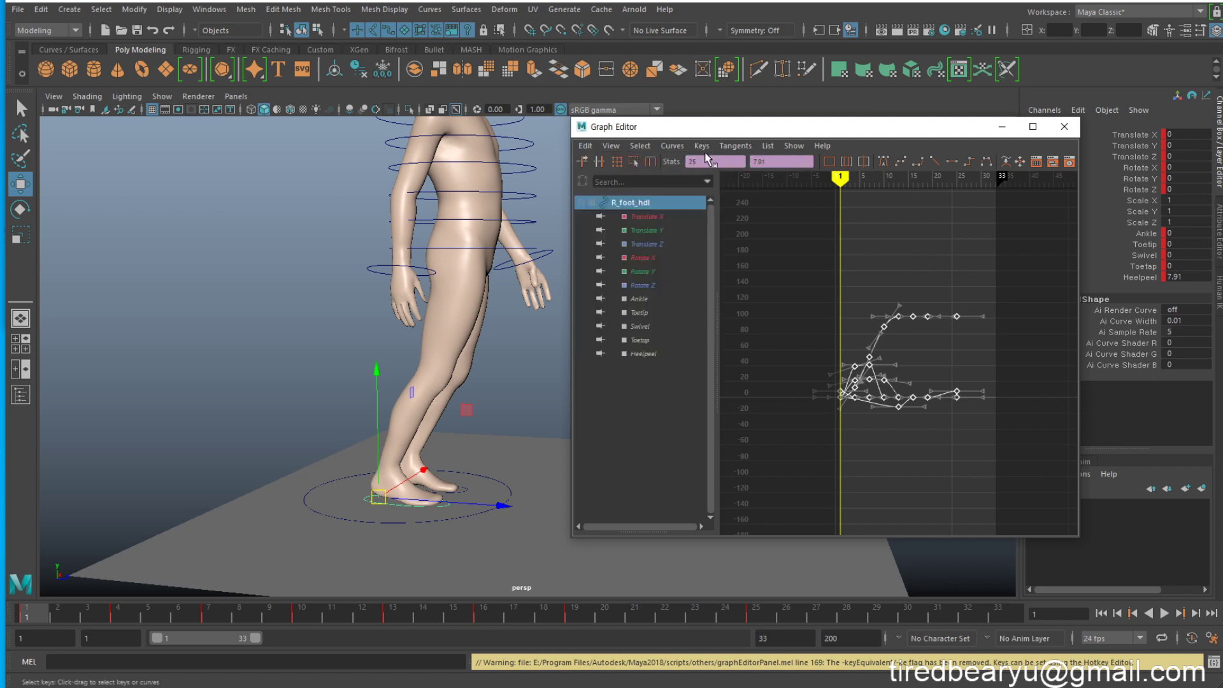
text(+12)
key(Return)
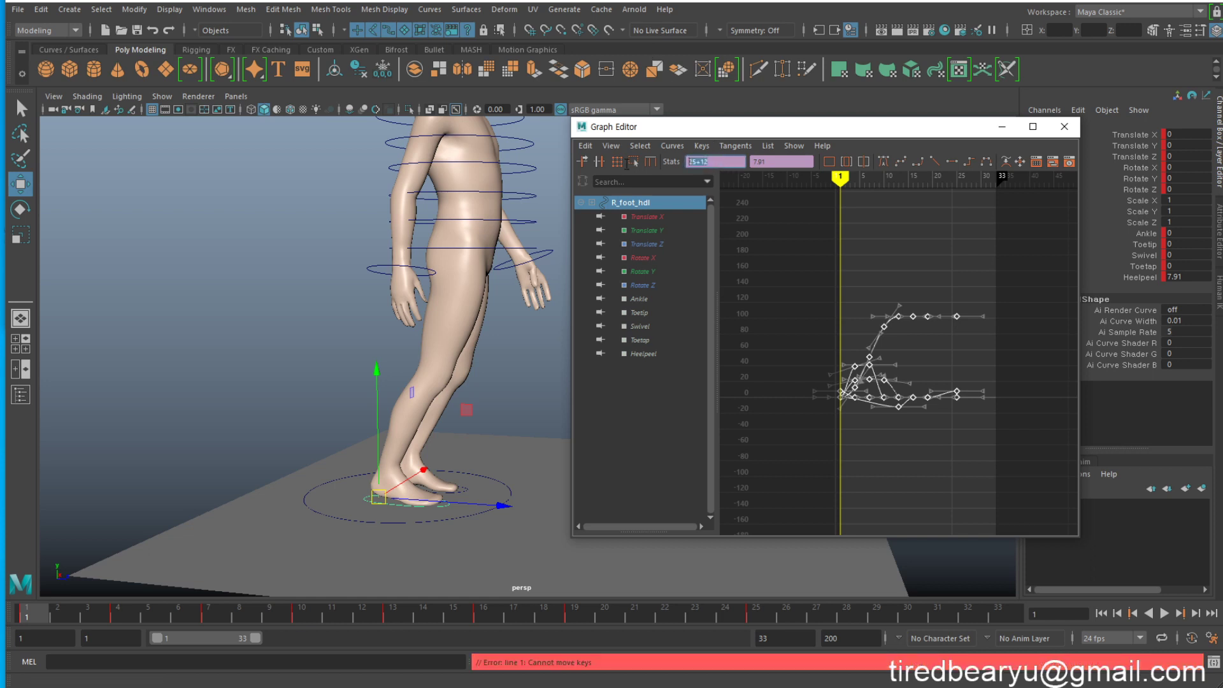
- Select all the right foot control's keys and shift them forward in time until the last keys sit on frame 37
drag(773, 235, 929, 451)
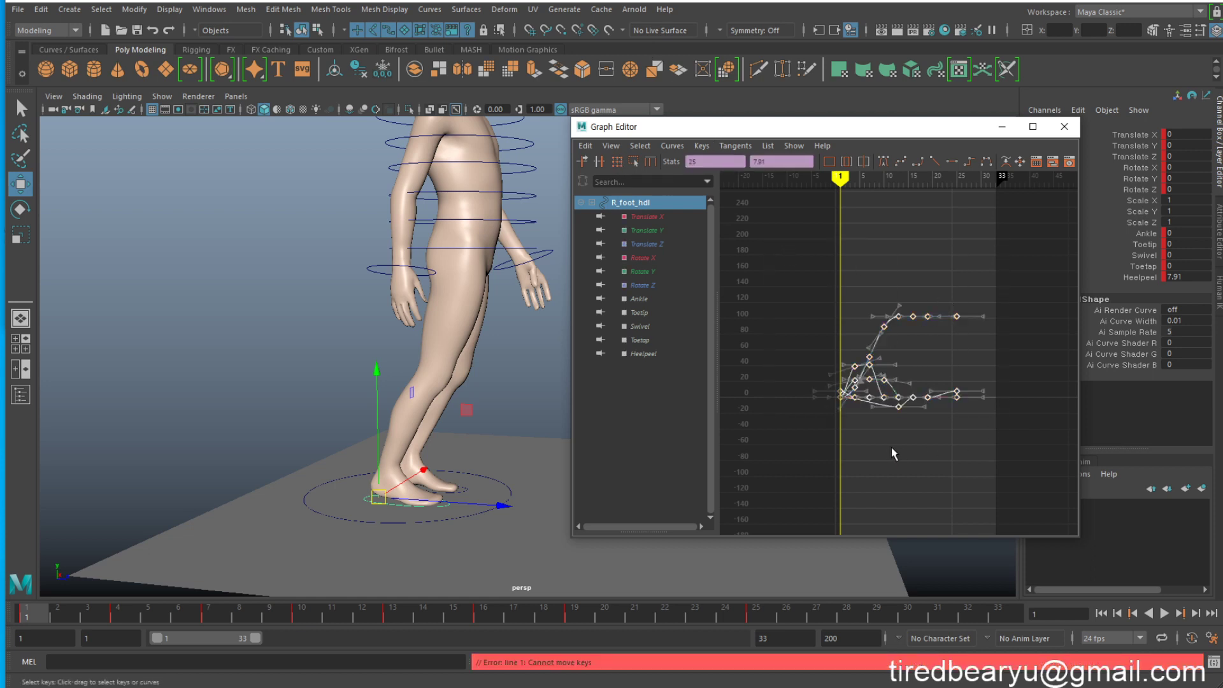
middle_drag(855, 453, 902, 464)
key(ctrl+z)
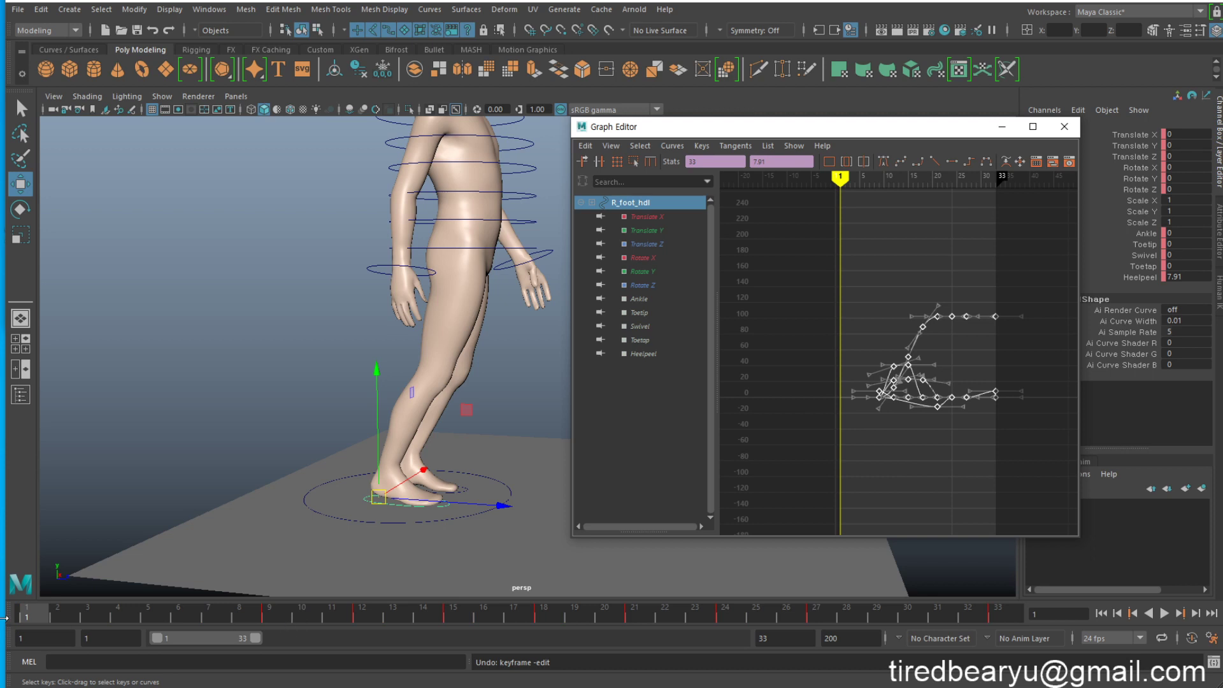
middle_drag(915, 431, 938, 446)
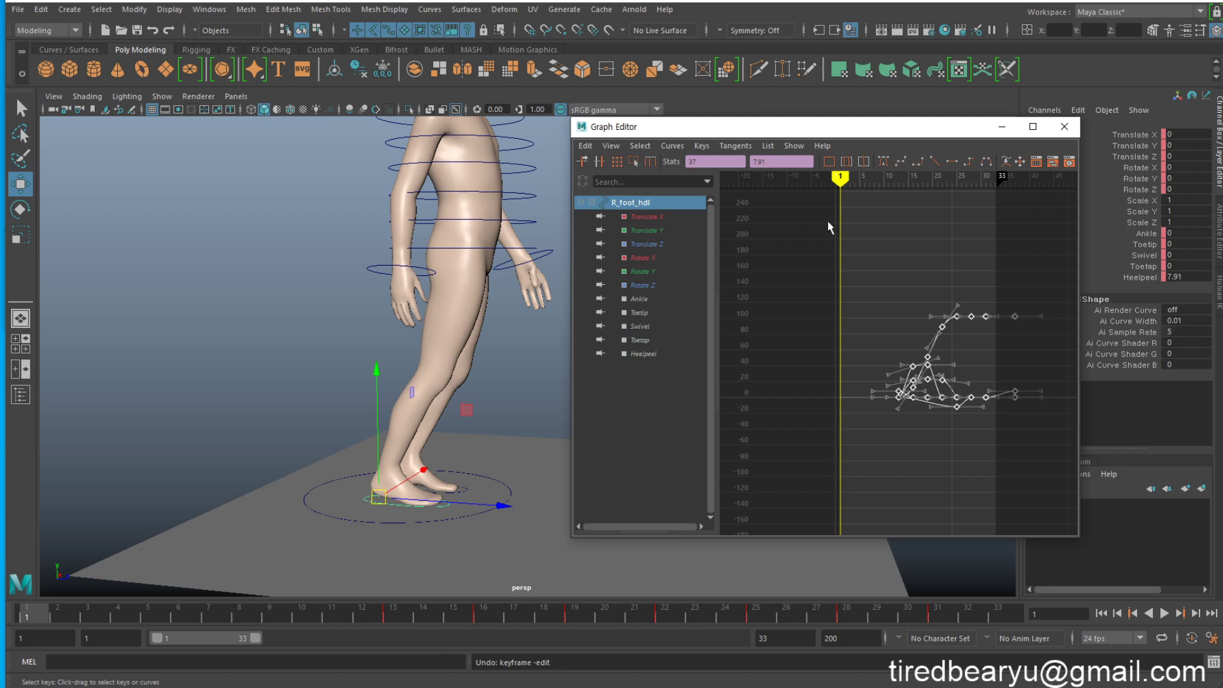
- Move the floating Graph Editor clear of the character and play back the right foot animation
drag(866, 132, 1066, 123)
drag(26, 611, 3, 584)
key(Escape)
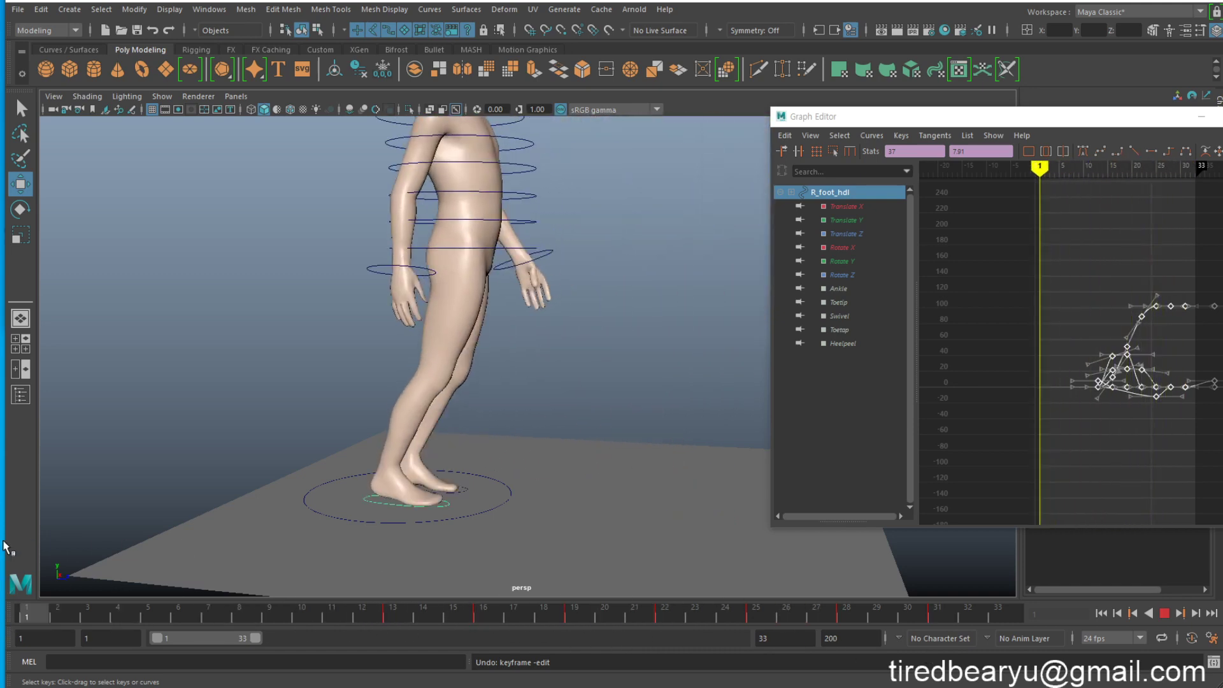
drag(1074, 125, 999, 90)
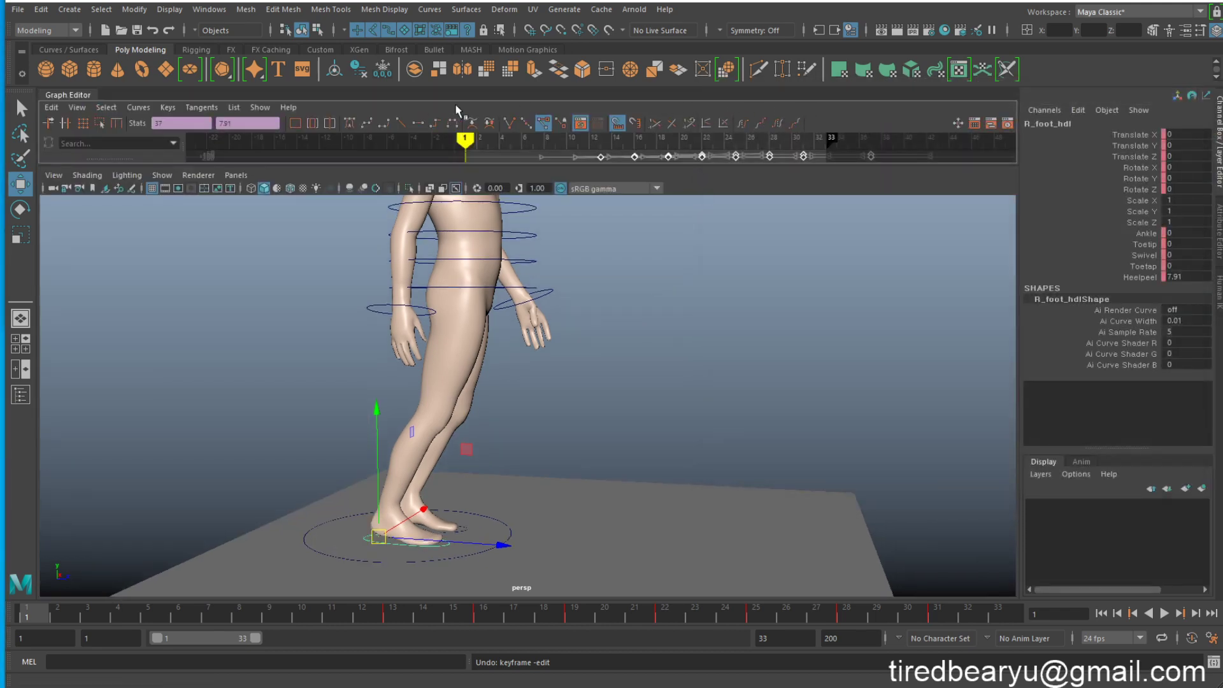
drag(108, 95, 610, 207)
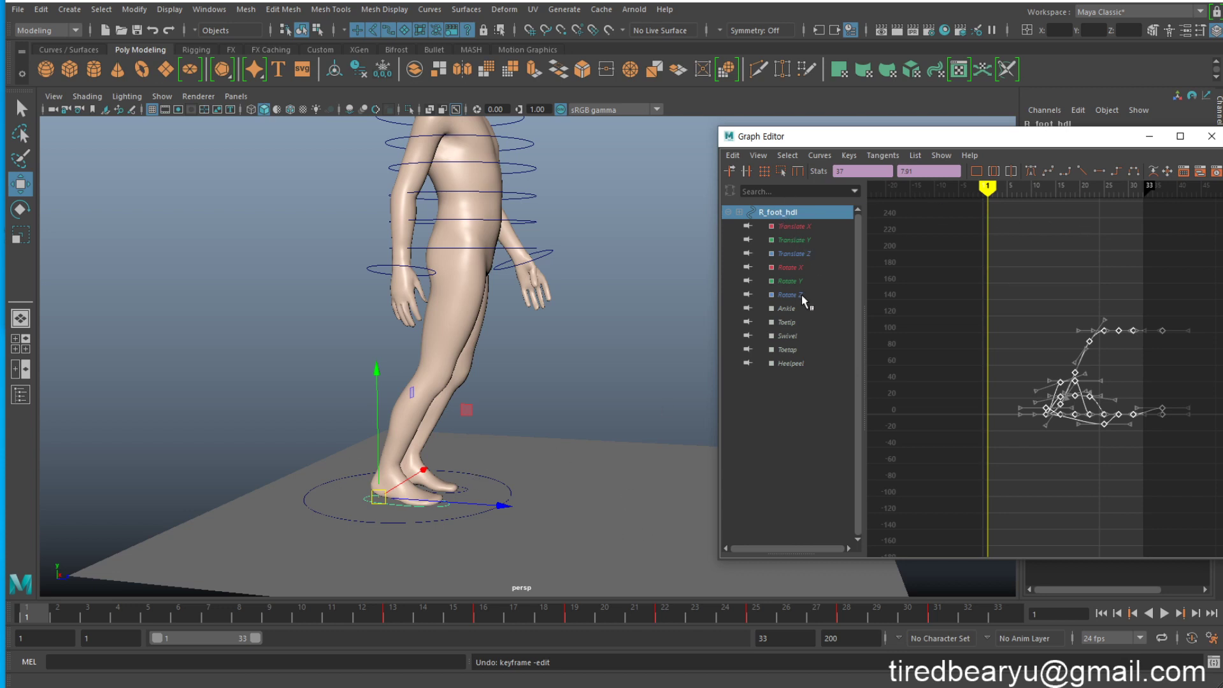
- Select all keys on the right foot's Translate Z curve and raise them until the final key value is 150.676
click(804, 253)
drag(962, 262, 1163, 418)
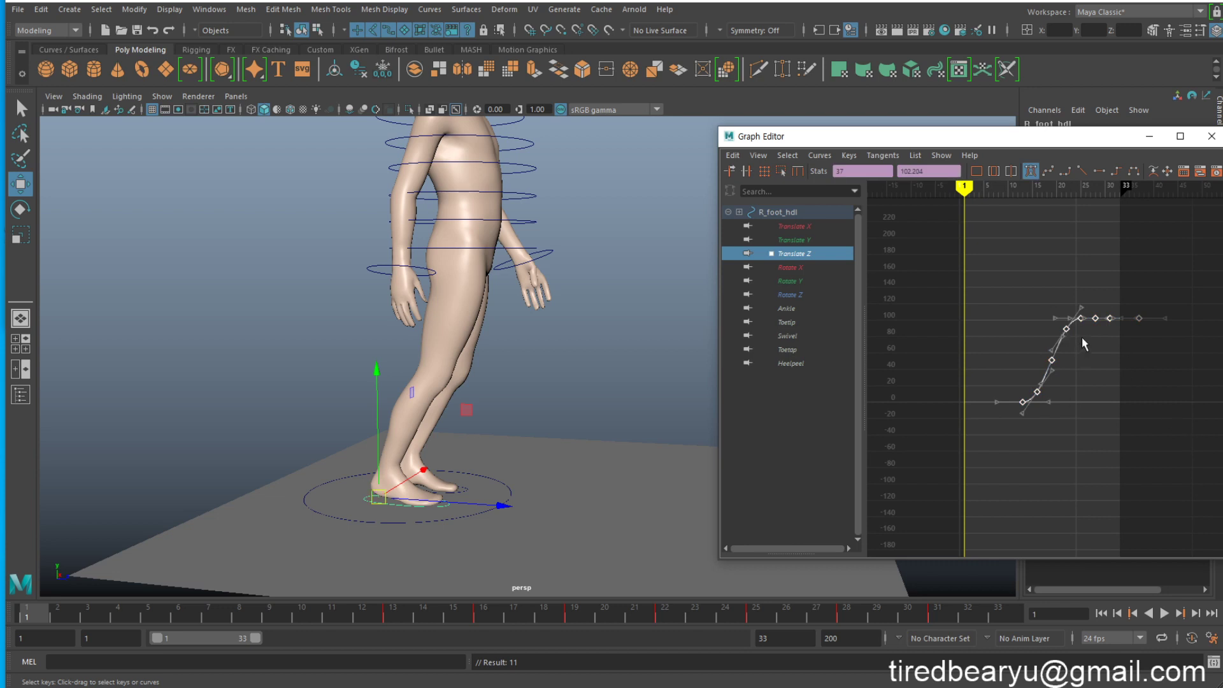
shift+middle_drag(1081, 339, 1086, 300)
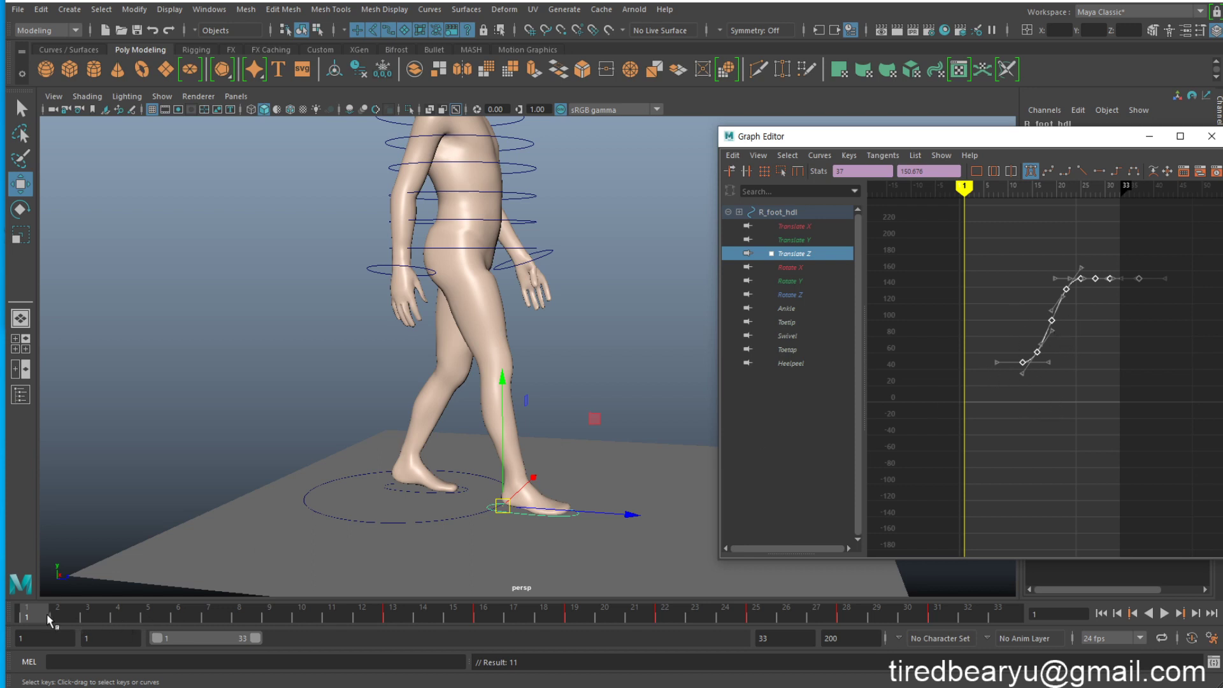
- Play back the walk from frame 1 to check the right foot's raised Translate Z motion
key(alt+v)
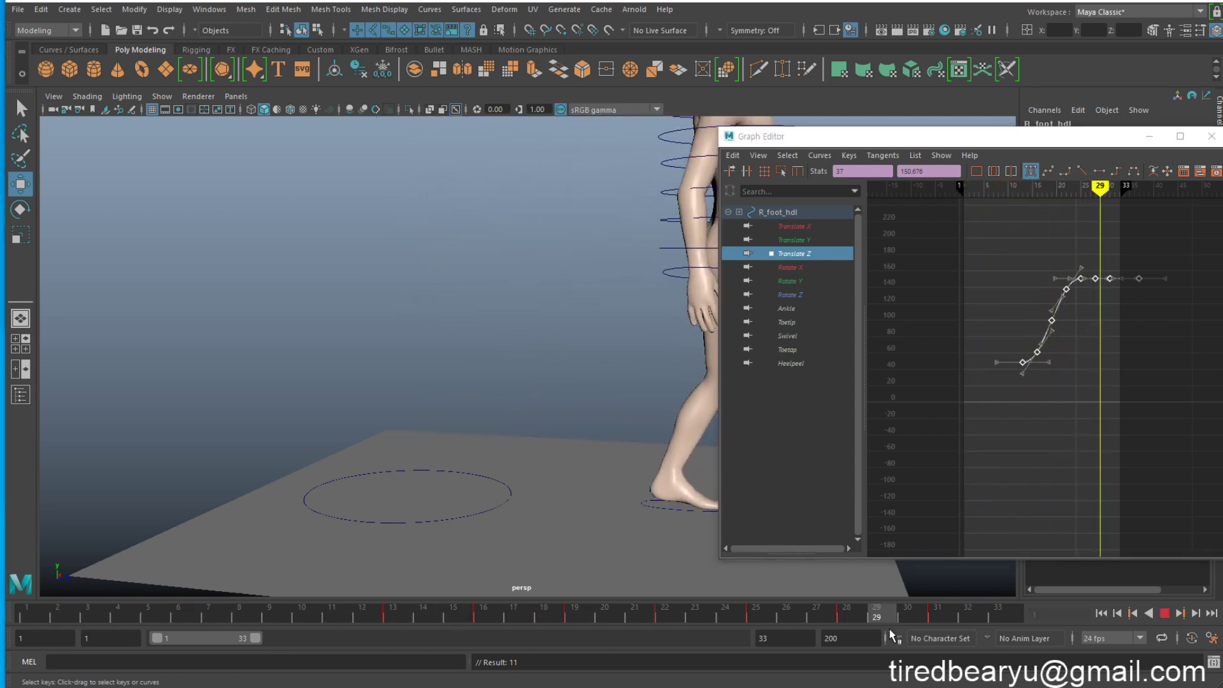
key(alt+v)
alt+middle_drag(487, 431, 292, 417)
key(alt+v)
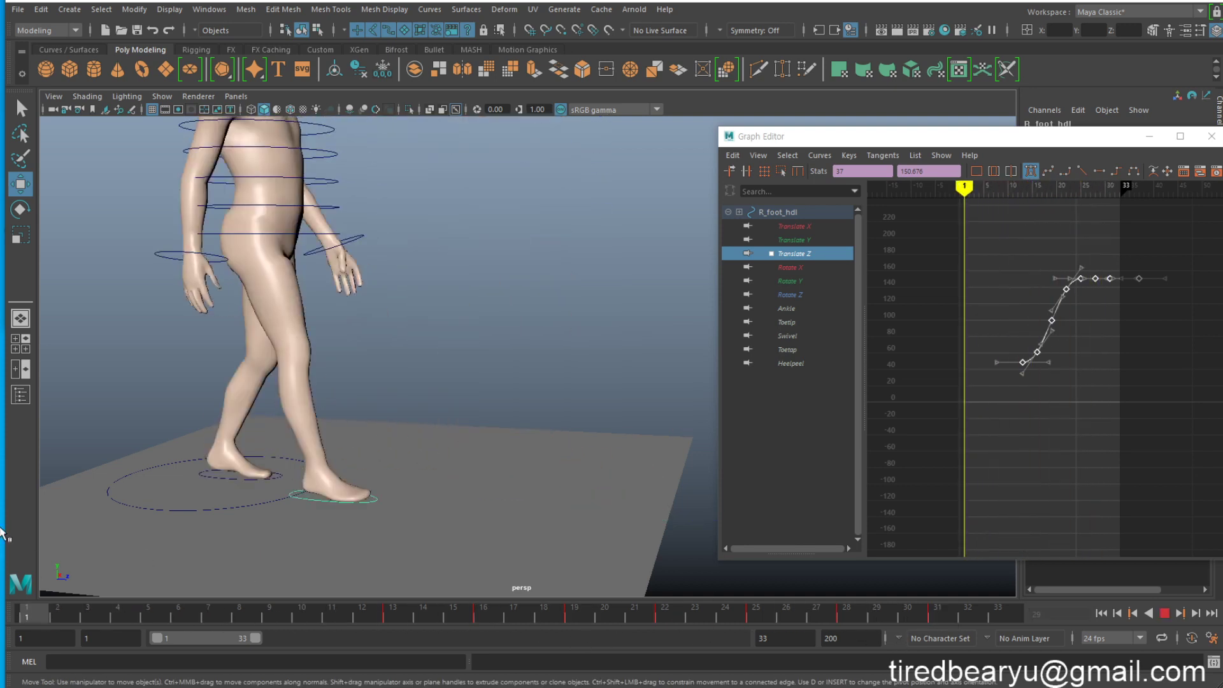
key(alt+v)
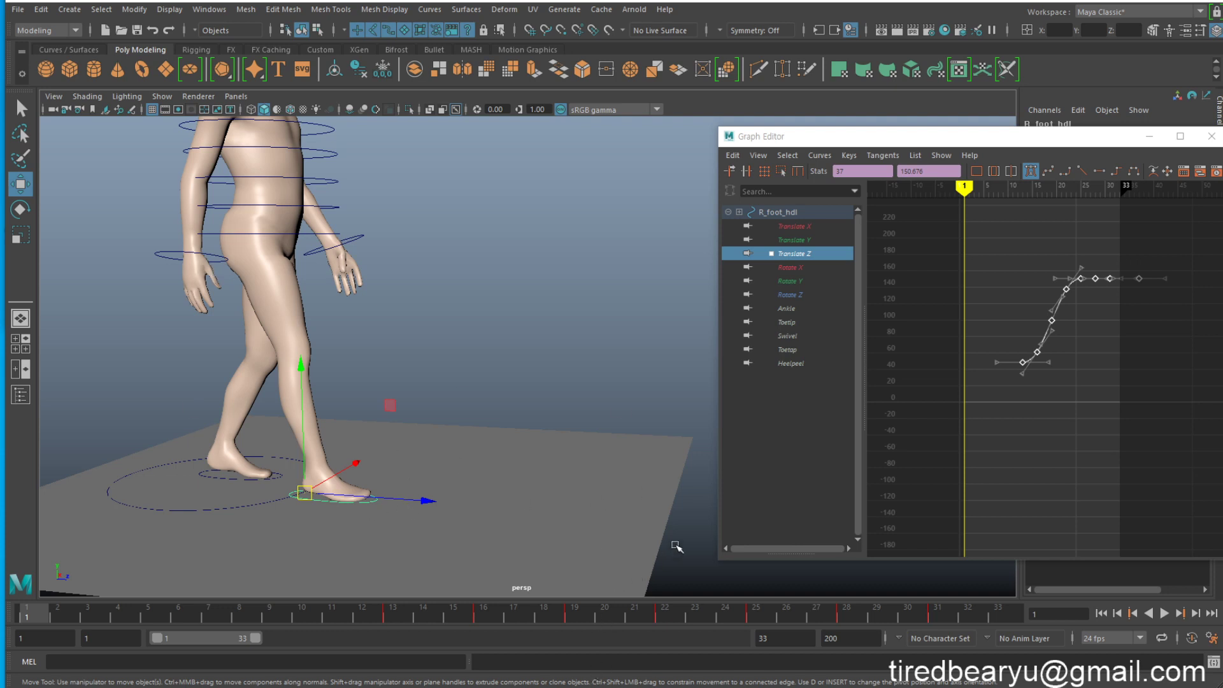
- Undo the edits made with the copied foot keys, going back to the original keyed curves of both feet
key(ctrl+z)
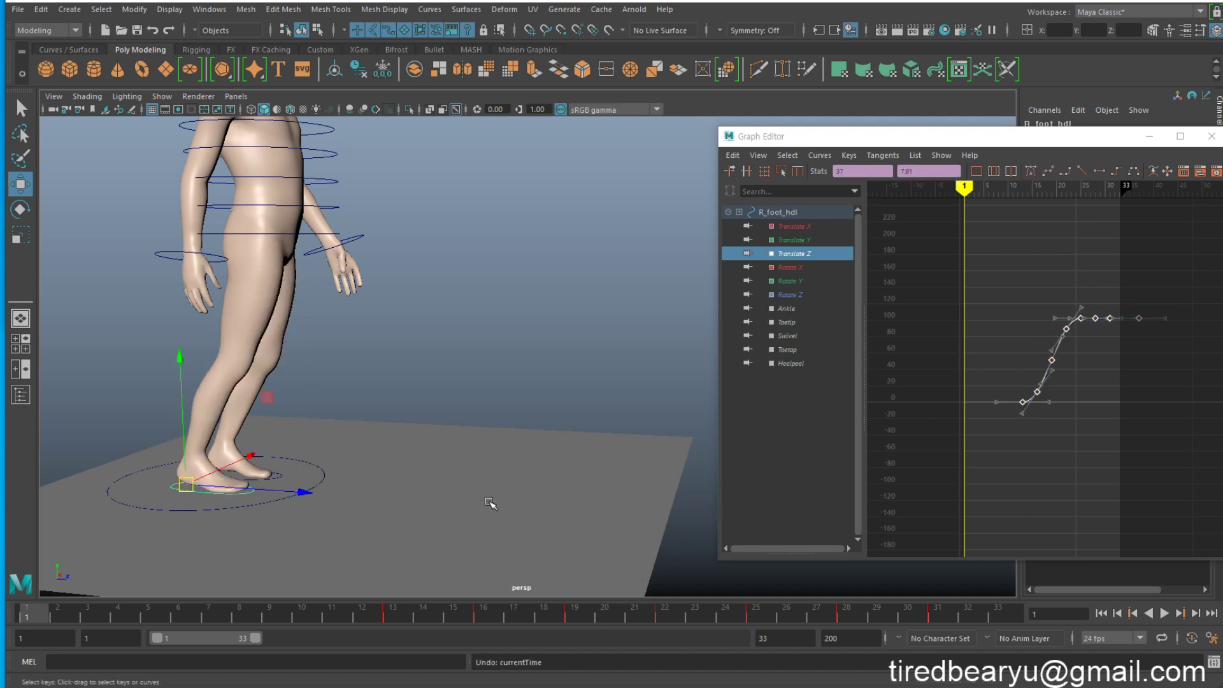
key(ctrl+z)
key(ctrl+z)
key(ctrl+z)
key(ctrl+z)
key(ctrl+z)
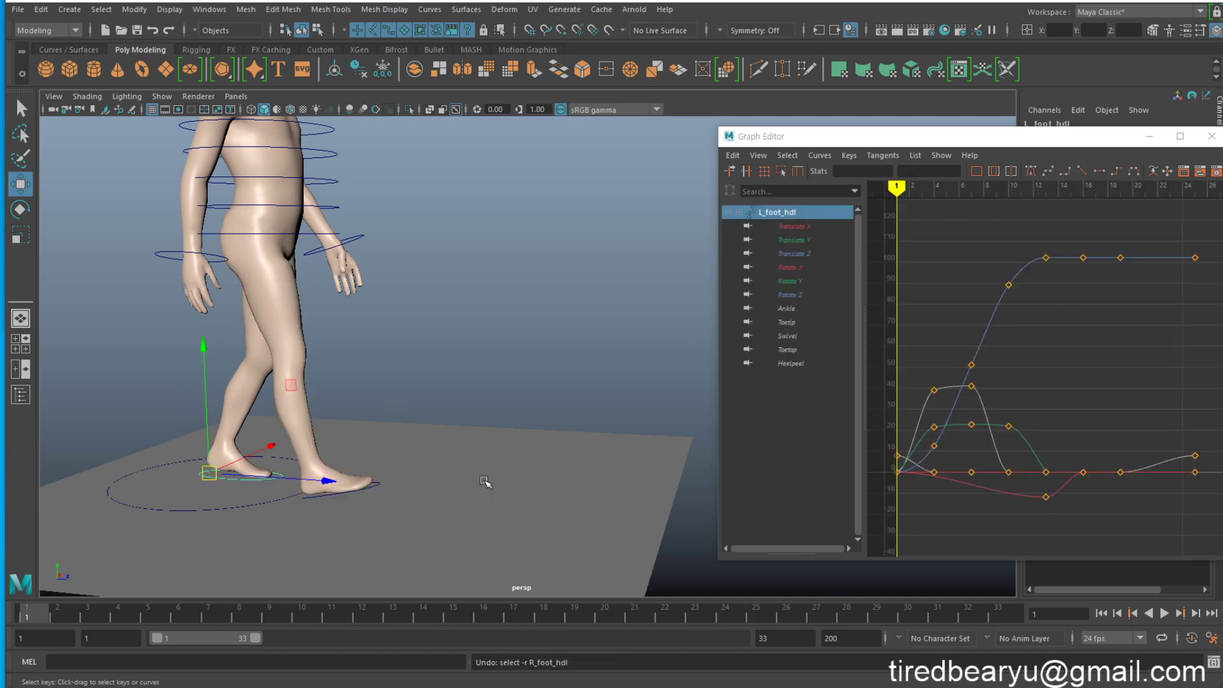
key(ctrl+z)
key(ctrl+z)
key(ctrl+z)
key(ctrl+z)
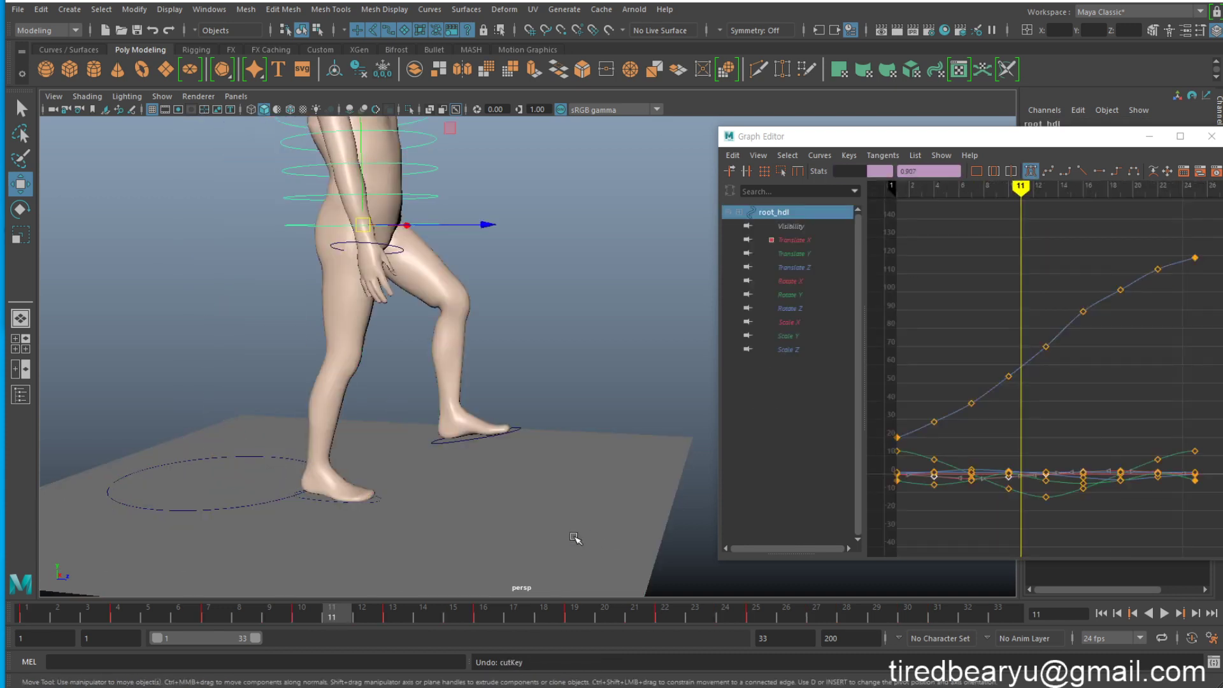
key(ctrl+z)
key(ctrl+z)
key(ctrl+z)
key(ctrl+z)
key(ctrl+z)
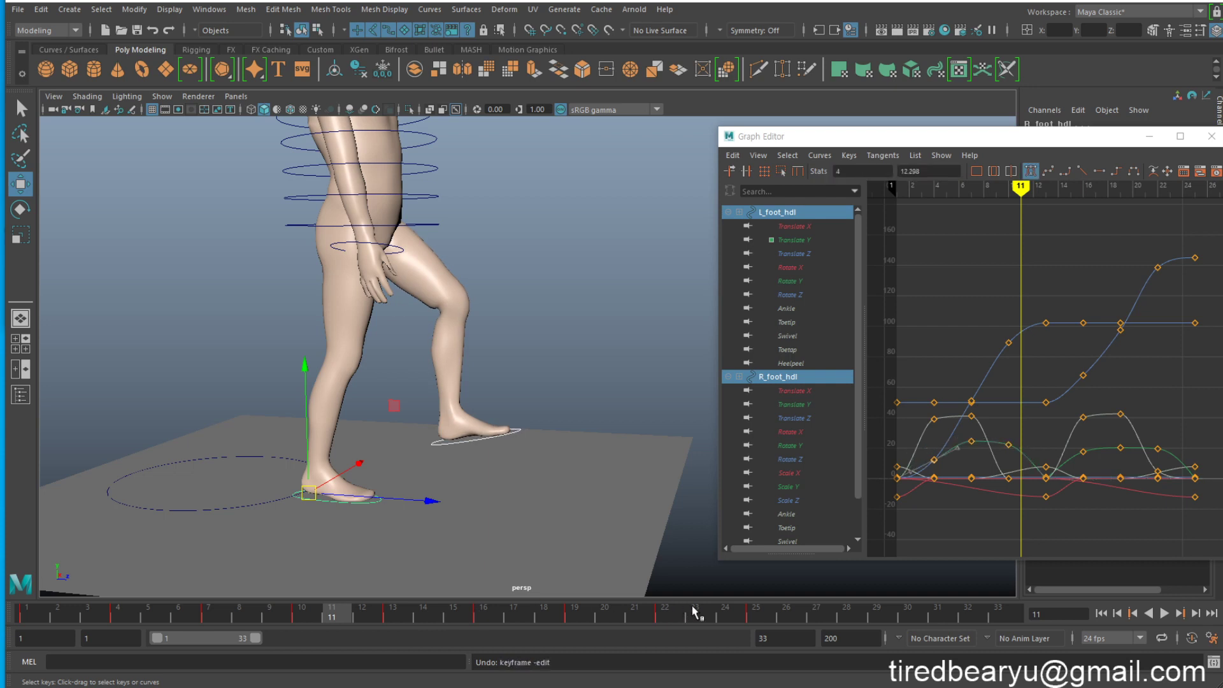
- Redo the original key edits on both feet that were undone too far, and play back the walk from frame 1
key(shift+z)
key(shift+z)
key(shift+z)
key(shift+z)
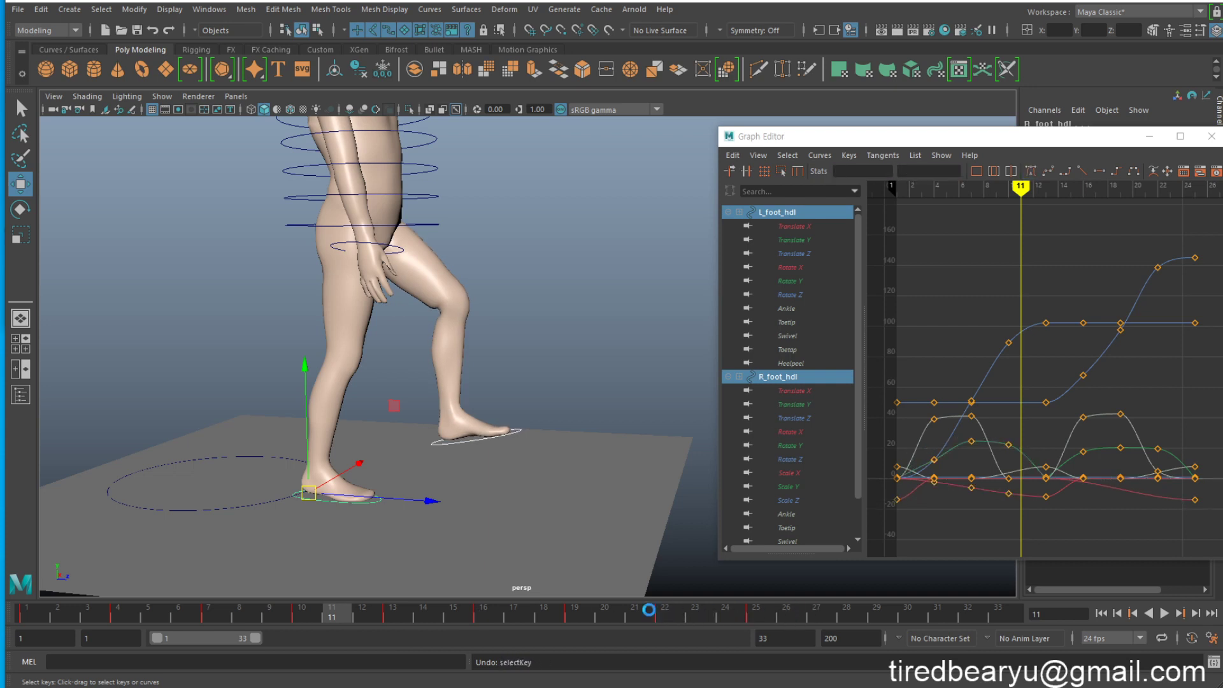
key(shift+z)
key(shift+z)
key(shift+z)
key(shift+z)
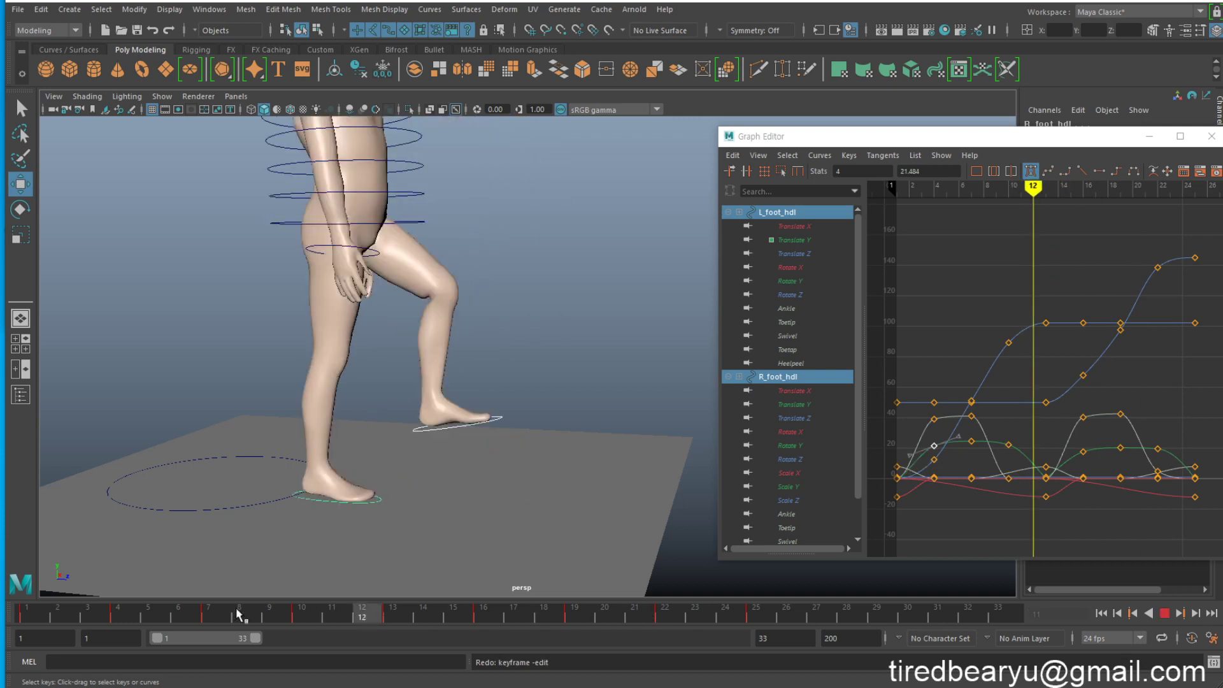
key(alt+shift+v)
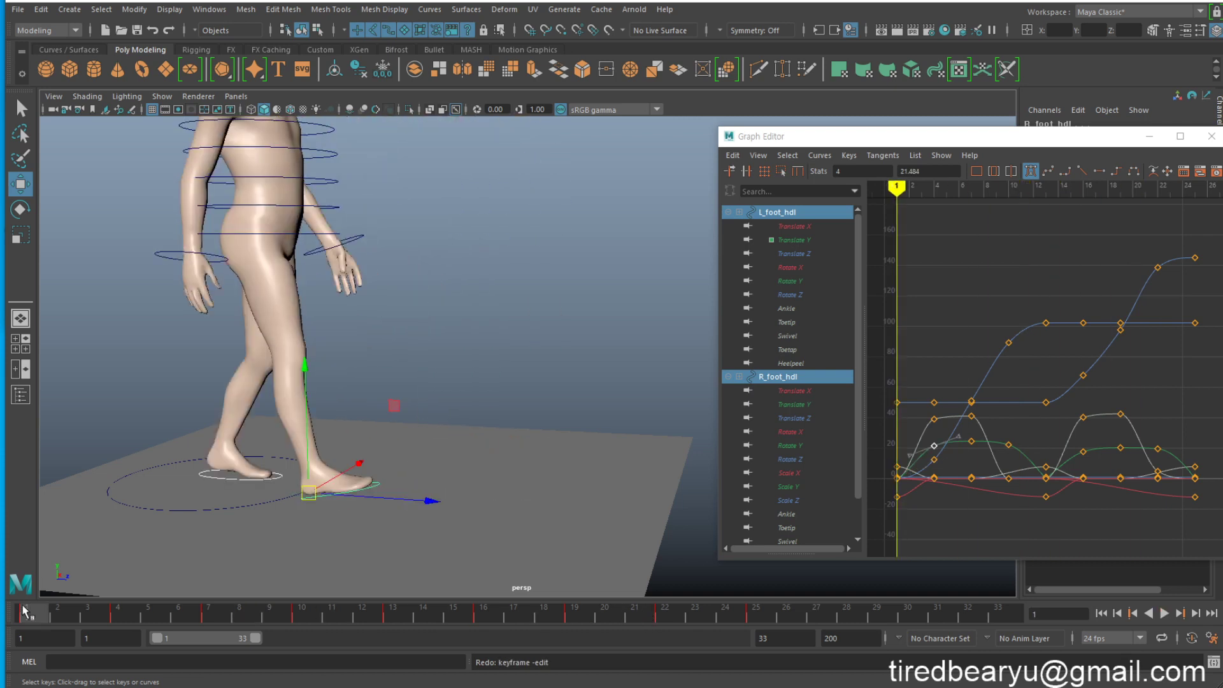
key(shift+z)
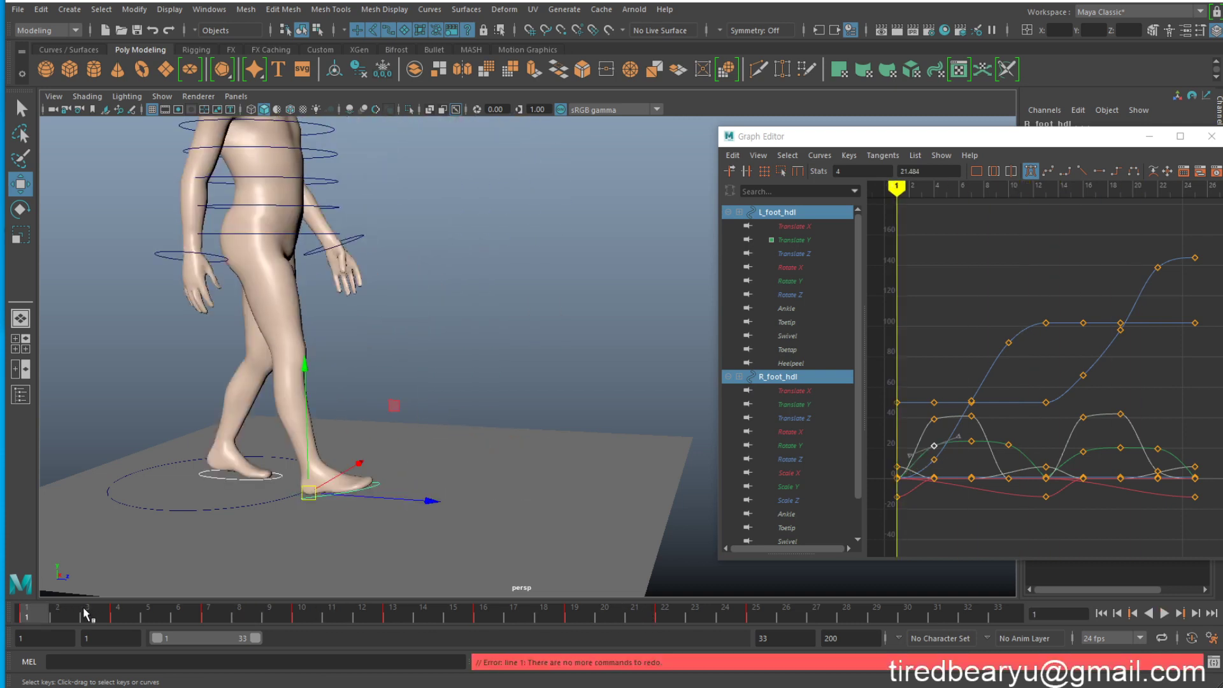
- Apply Cycle post infinity to the curves currently displayed for both foot controls
click(819, 156)
mouse_move(845, 183)
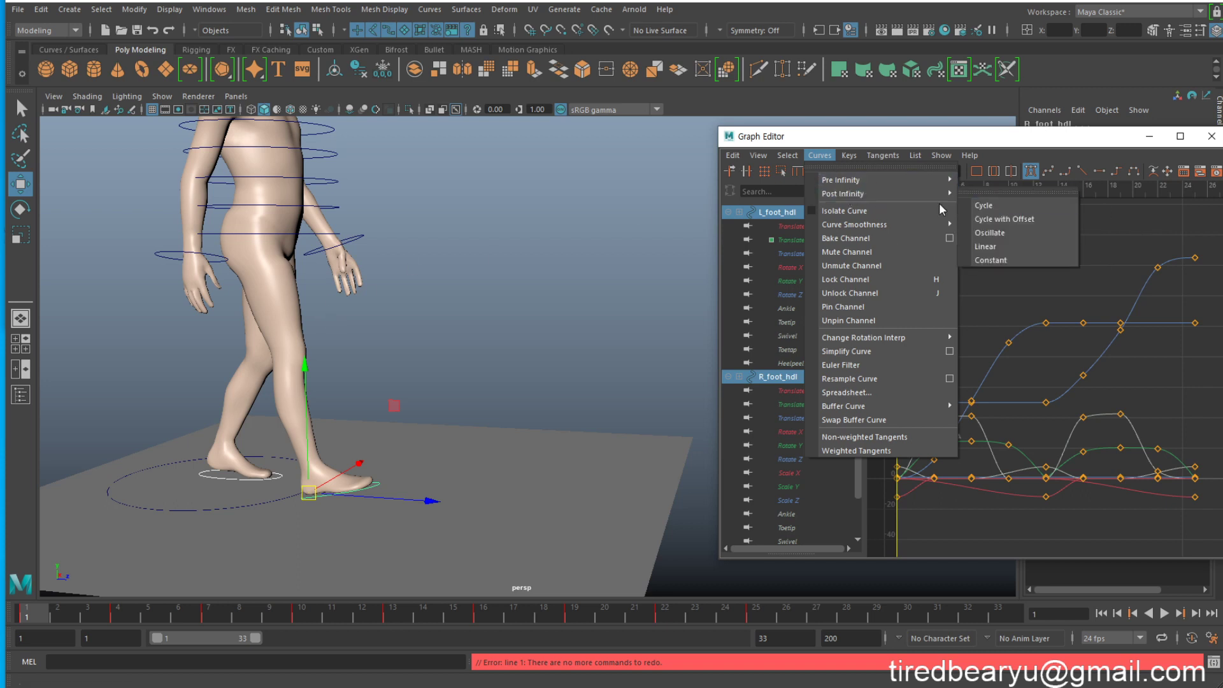
click(1000, 205)
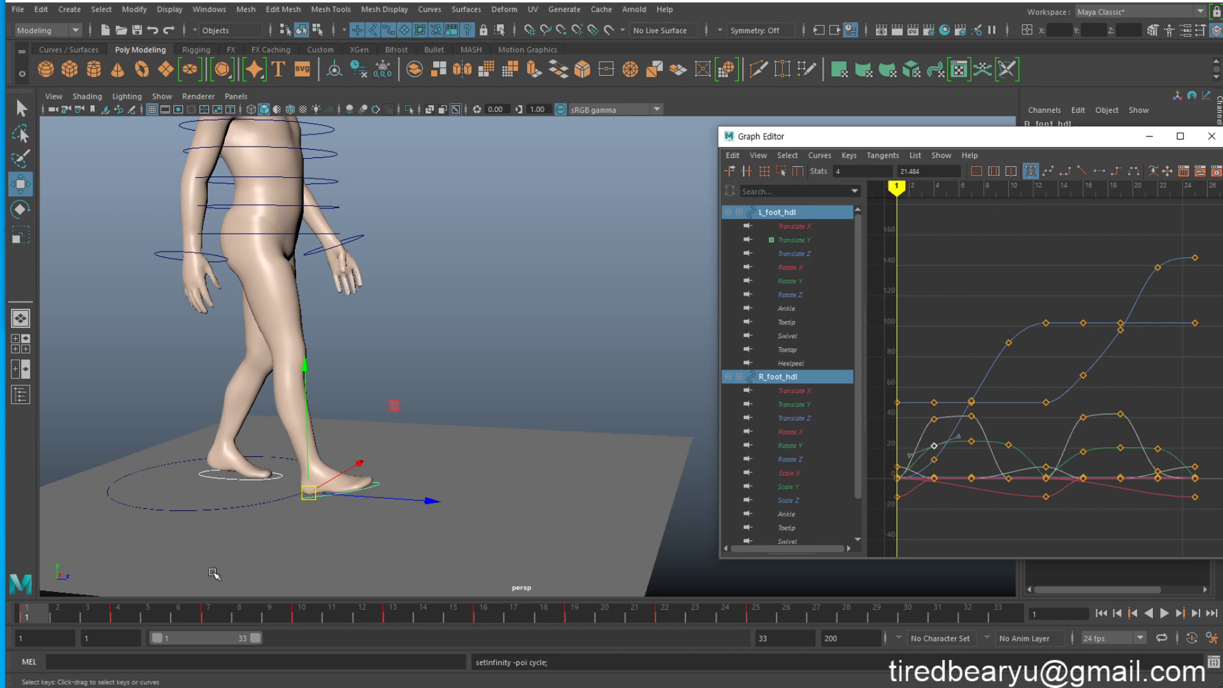
- Play back the walk beyond its last keys with the playback range extended to frame 200
key(alt+v)
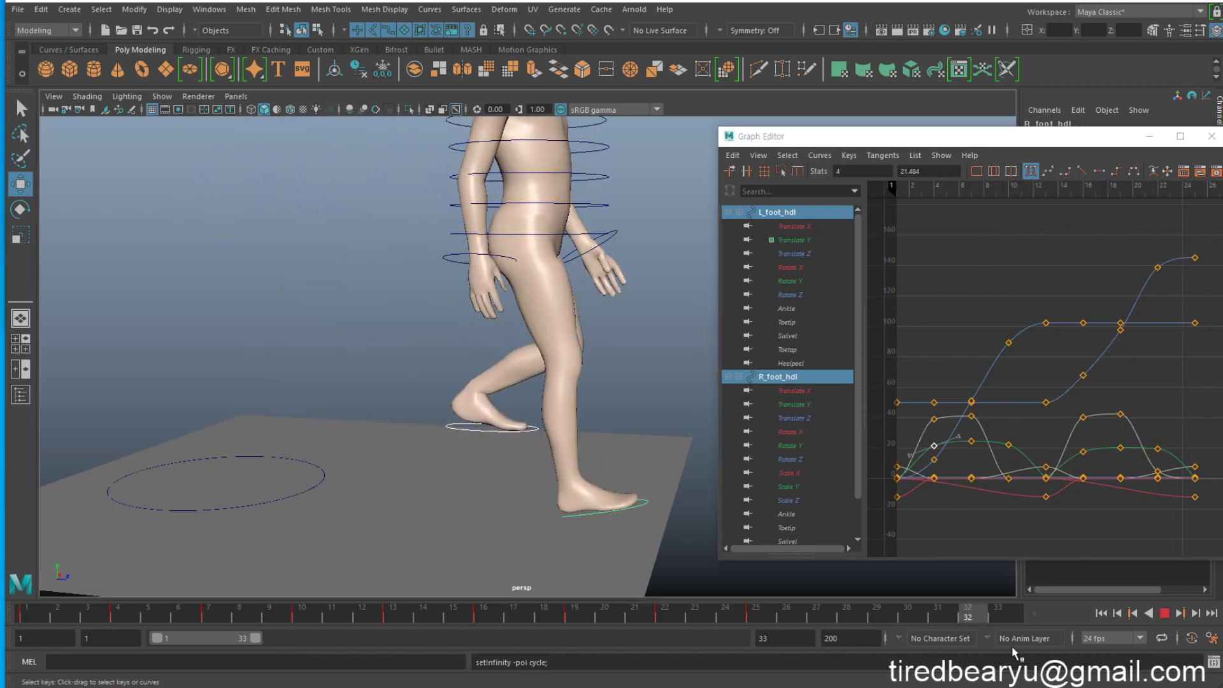
key(alt+v)
scroll(422, 556, down, 4)
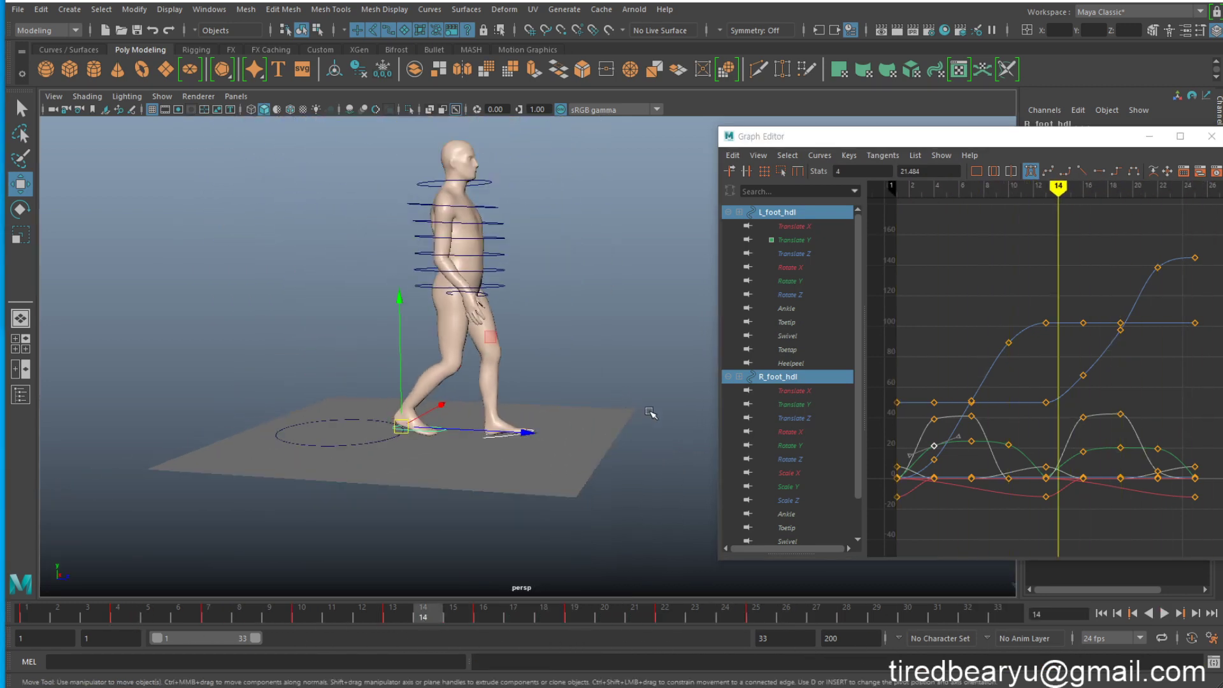
alt+drag(649, 414, 529, 569)
double_click(212, 633)
key(alt+v)
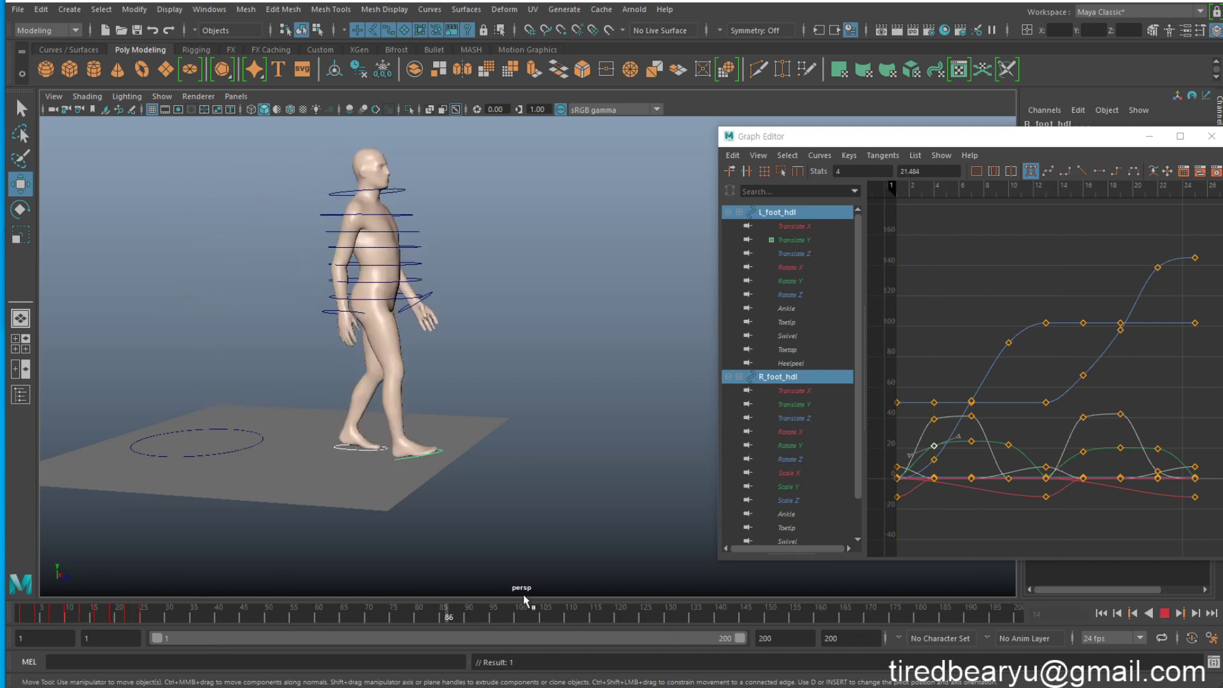
key(alt+v)
- Return to frame 1 with the playback range restored to frames 1–33
key(alt+shift+v)
key(ctrl+z)
key(ctrl+z)
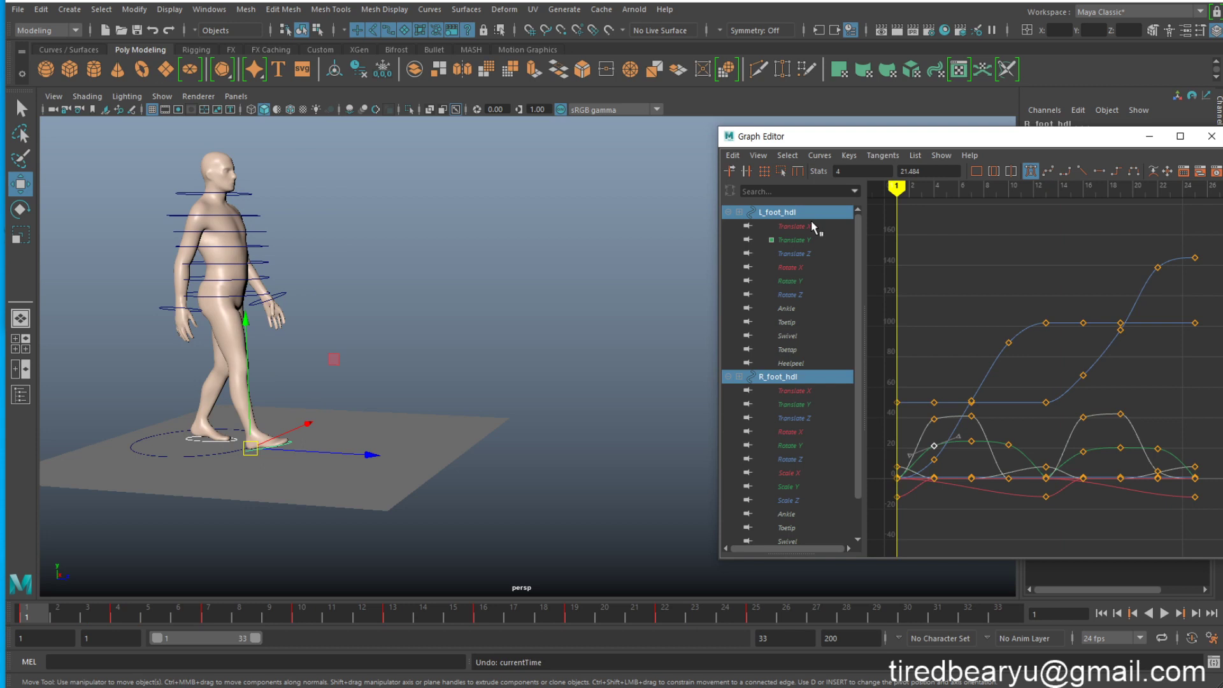
key(shift+z)
key(alt+shift+v)
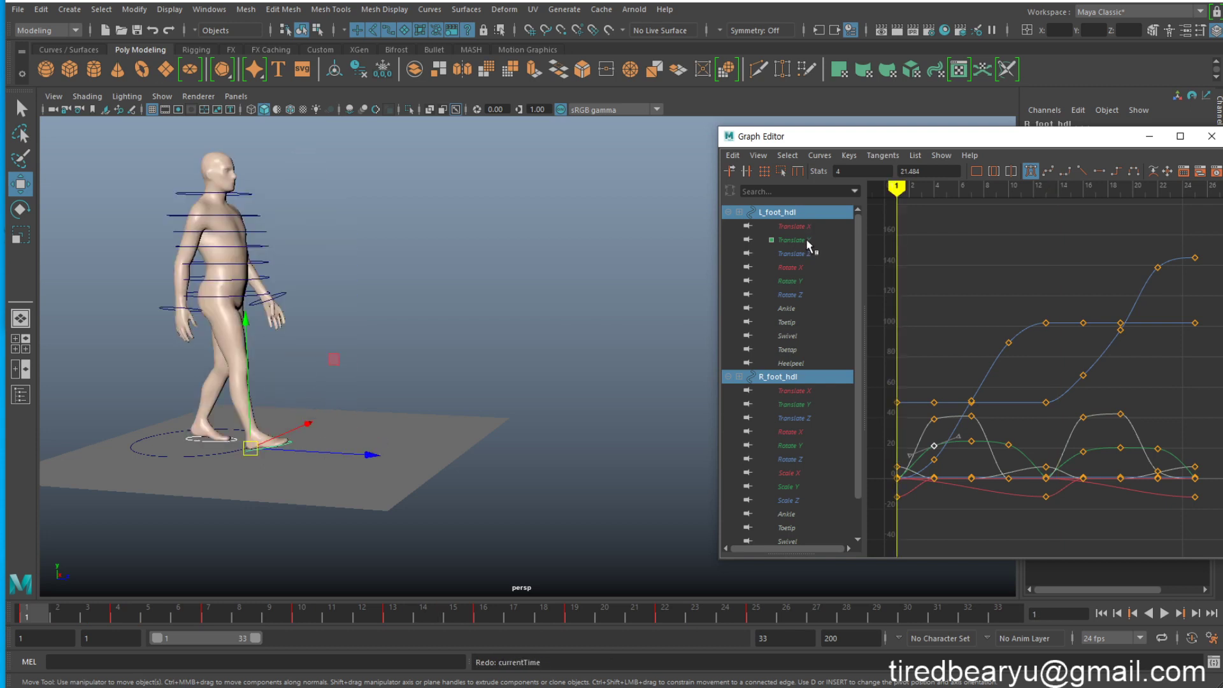
key(shift+z)
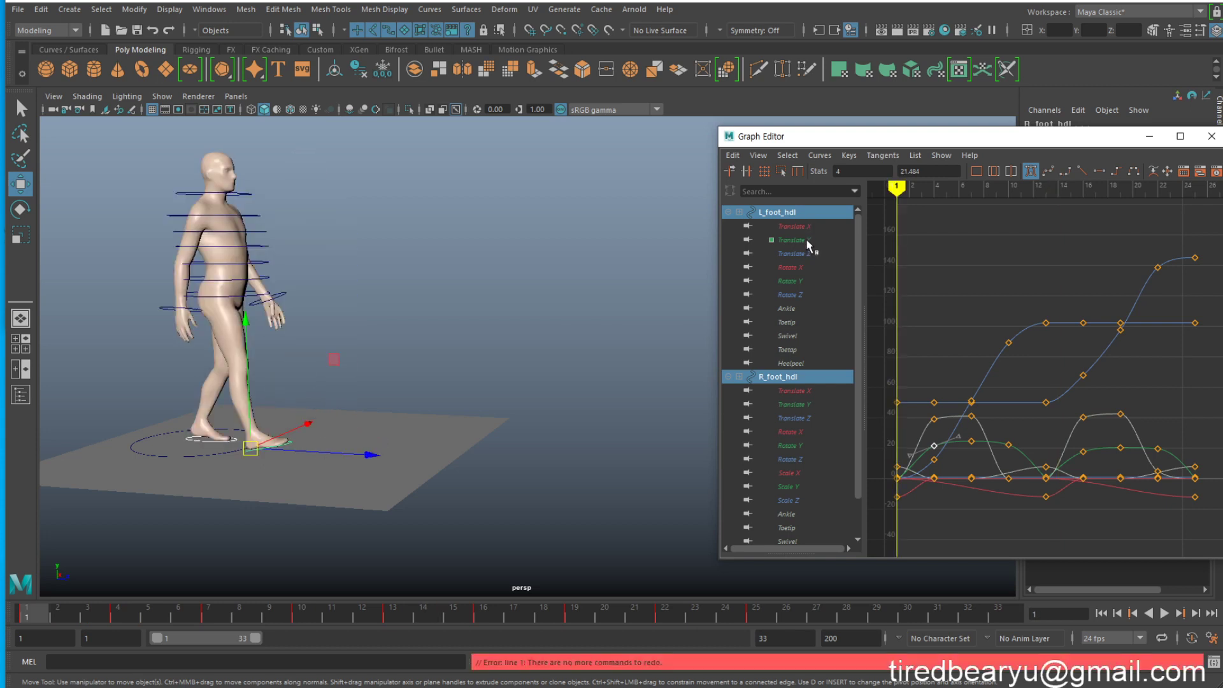
- Select every channel of the left and right foot controls and set their post infinity to Cycle
click(809, 215)
scroll(796, 459, down, 1)
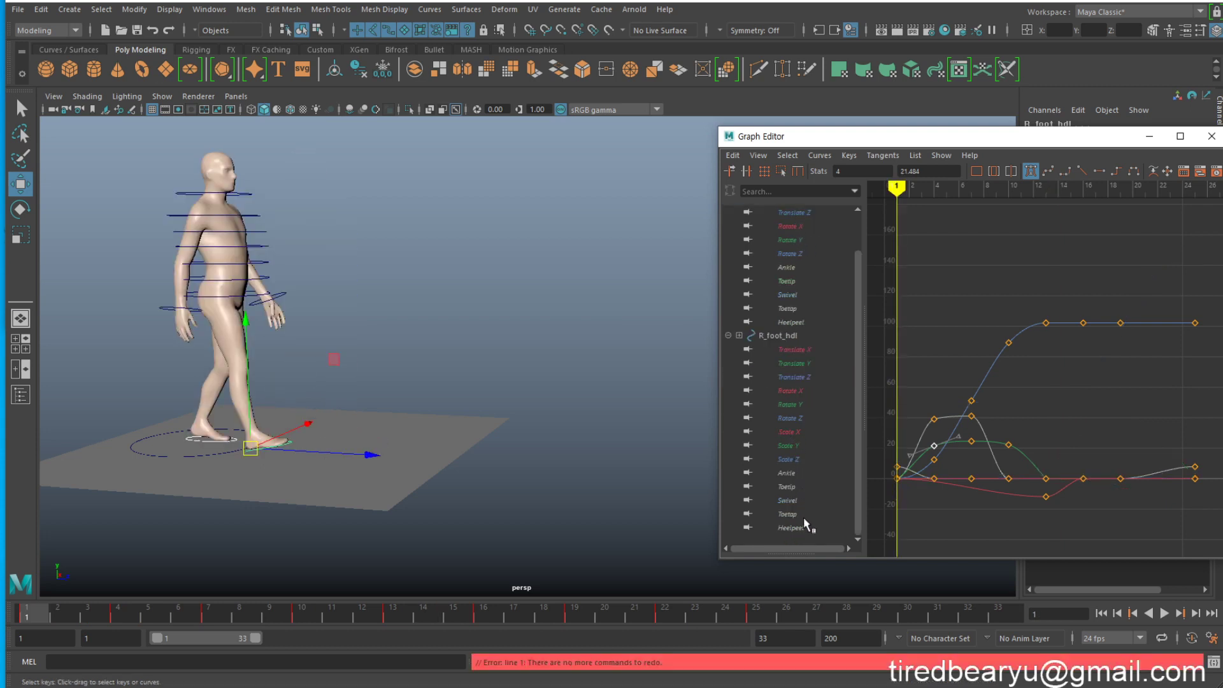
shift+click(796, 524)
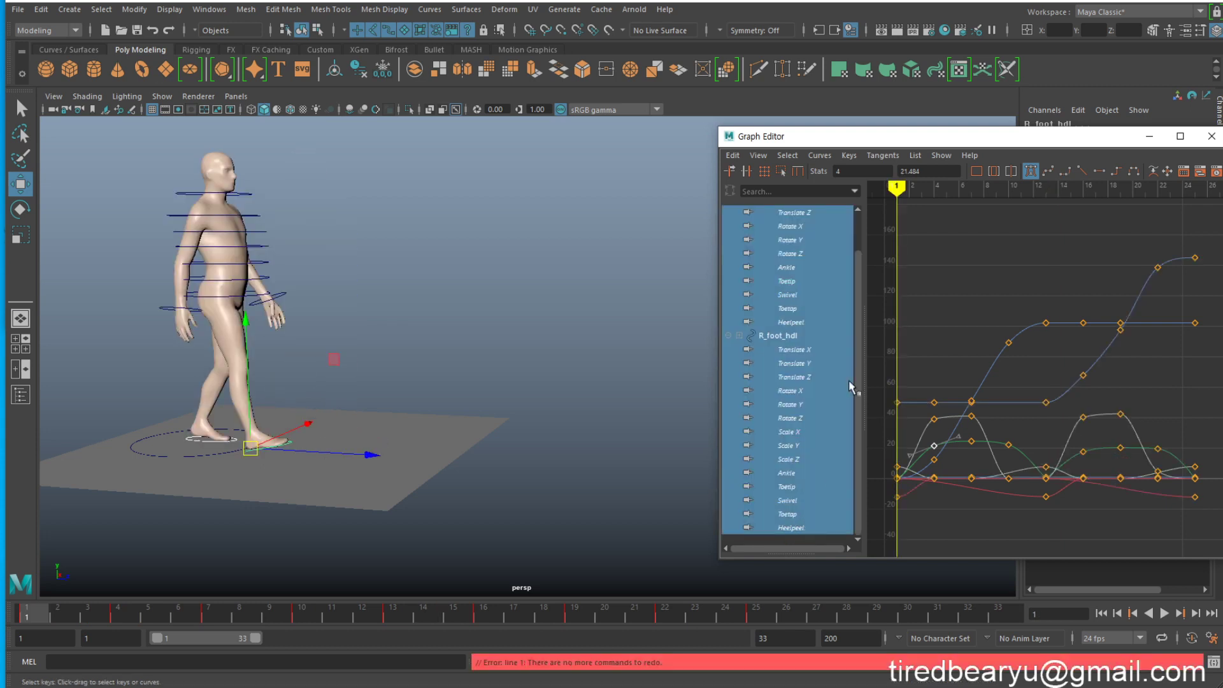
click(790, 157)
mouse_move(820, 155)
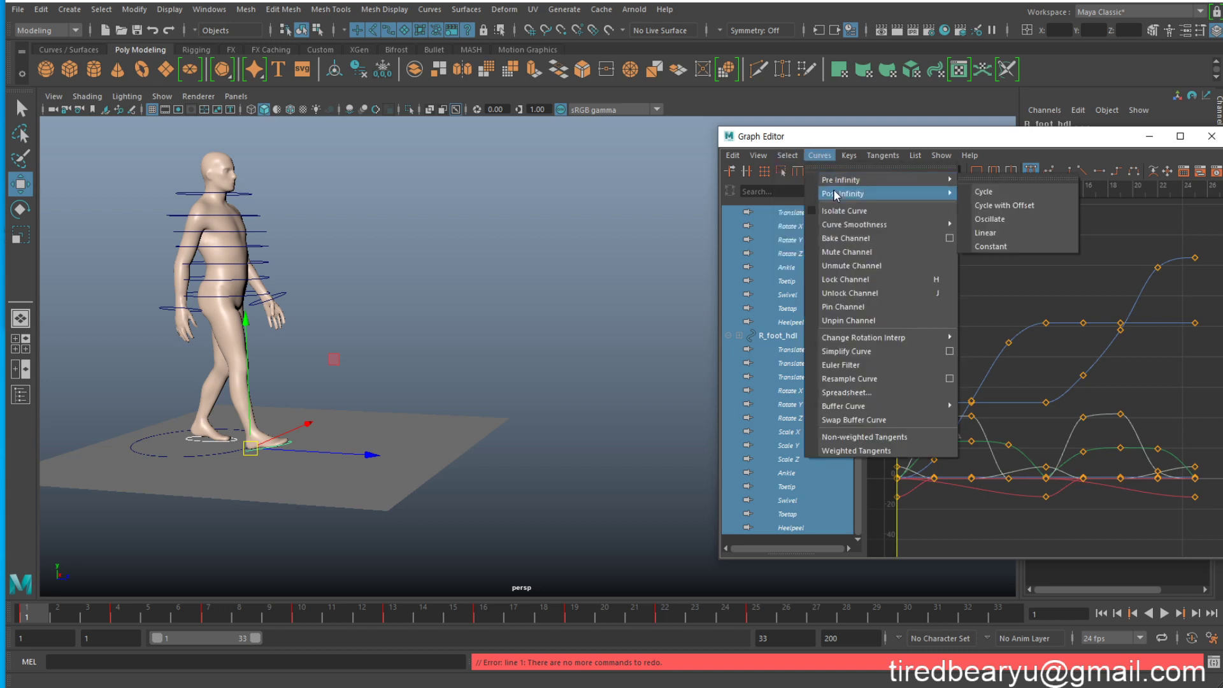
mouse_move(936, 194)
click(987, 205)
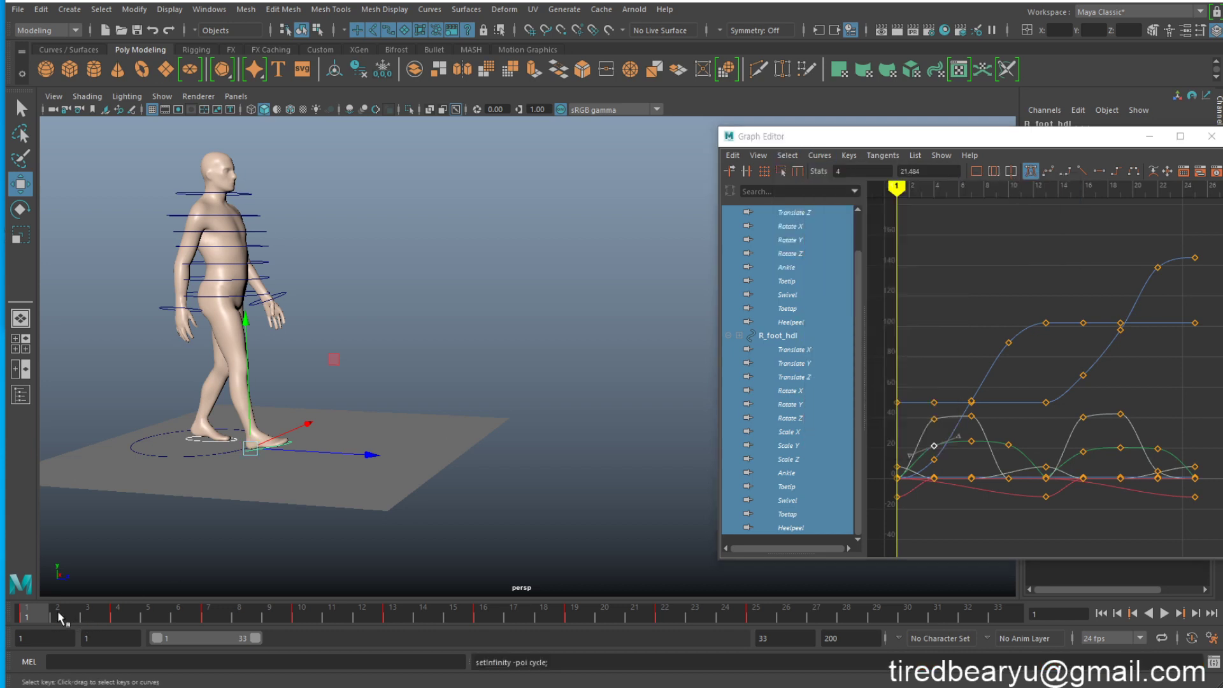
- Play back the walk with all foot channels cycling, and frame all the foot curves in the Graph Editor
key(alt+v)
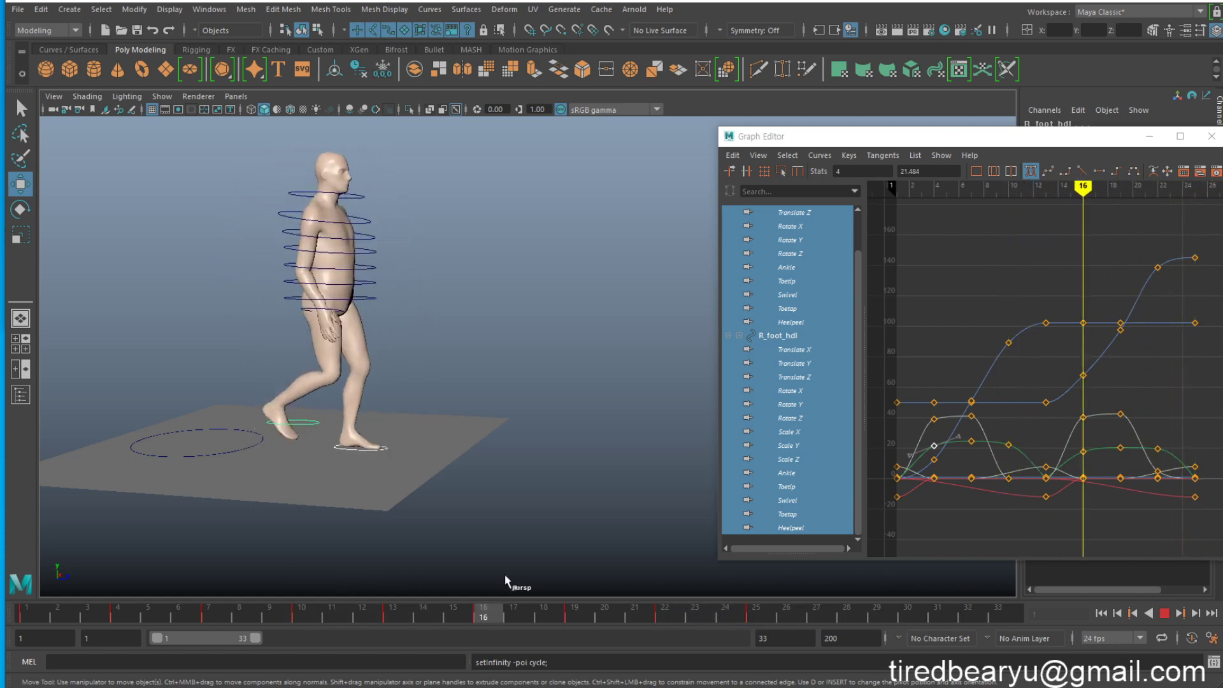
key(alt+v)
key(a)
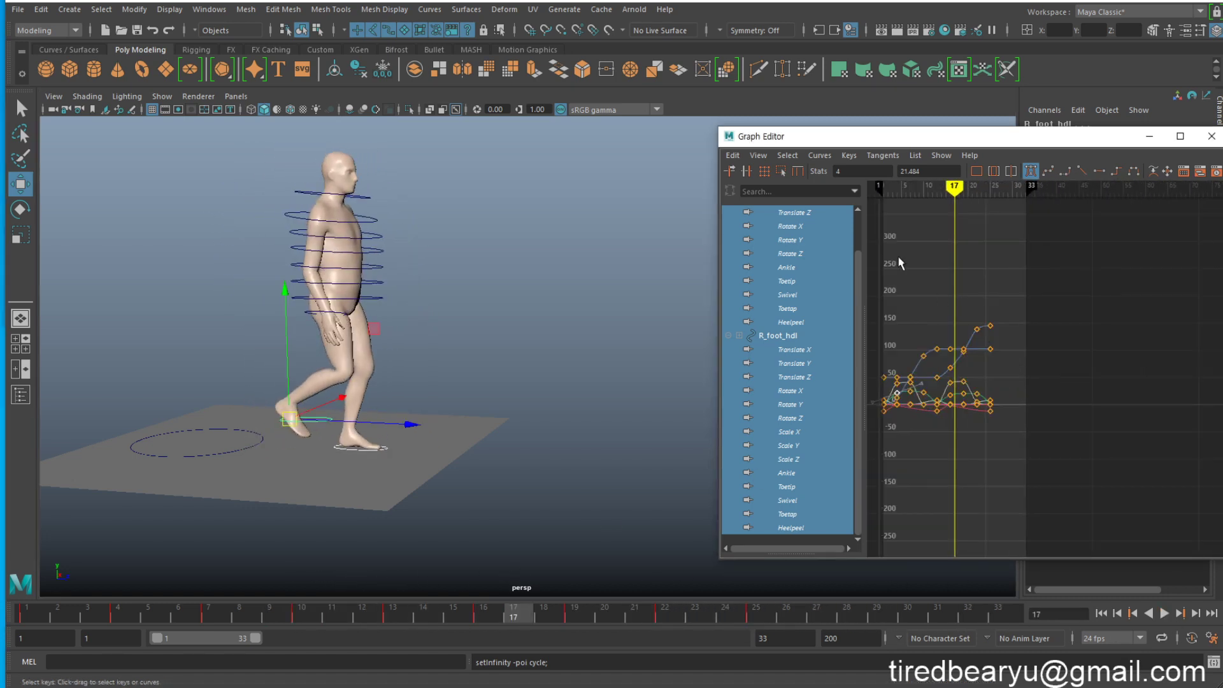
- Turn on the infinity display in the Graph Editor to show the foot curves beyond their last keys
click(787, 155)
mouse_move(759, 156)
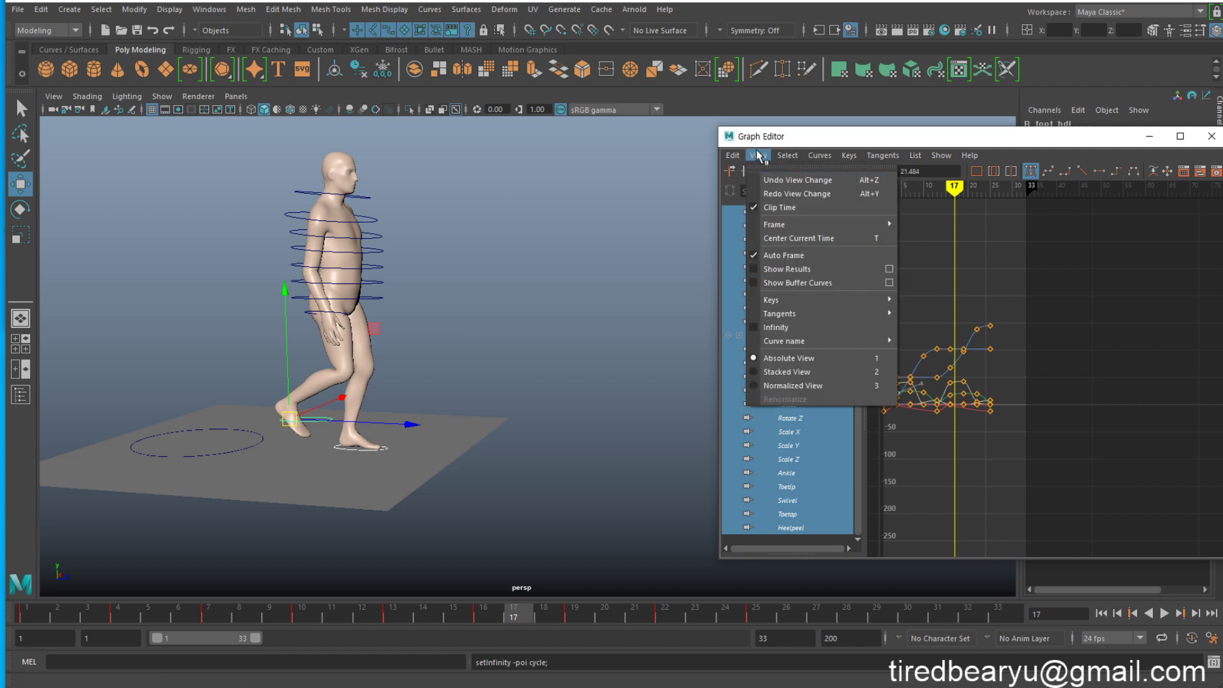
click(800, 328)
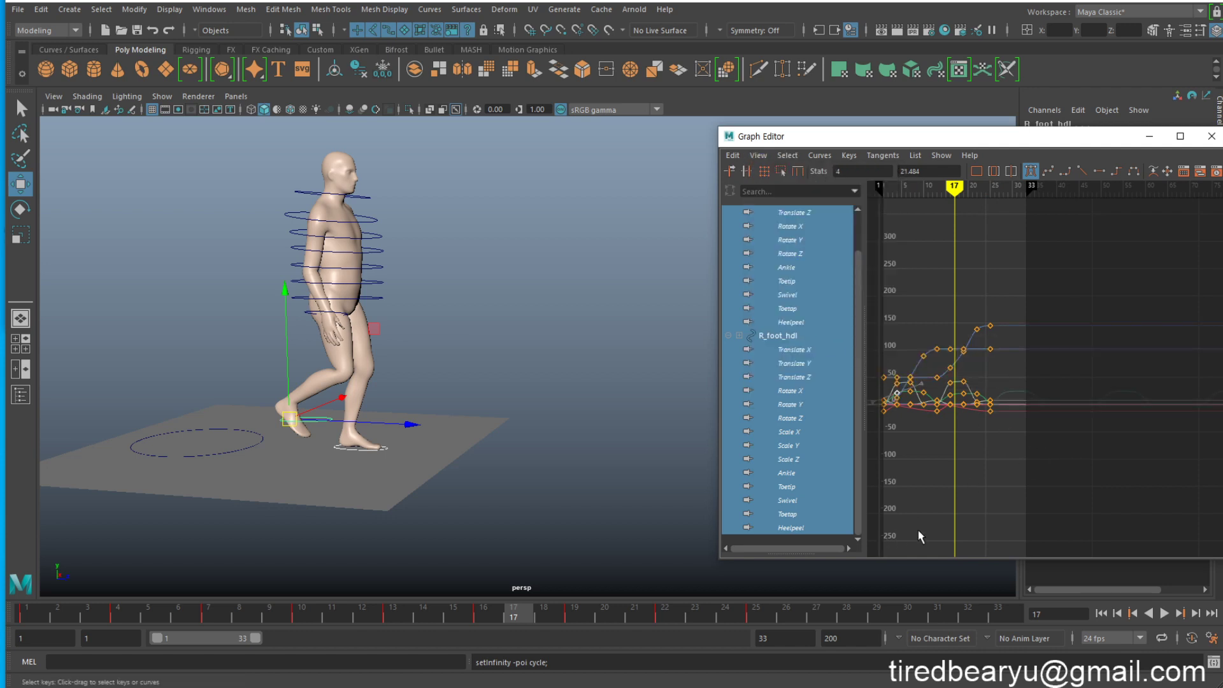
alt+middle_drag(1032, 484, 975, 471)
- Extend the playback range to frames 1–200 and play back the walk past its last keys
key(alt+v)
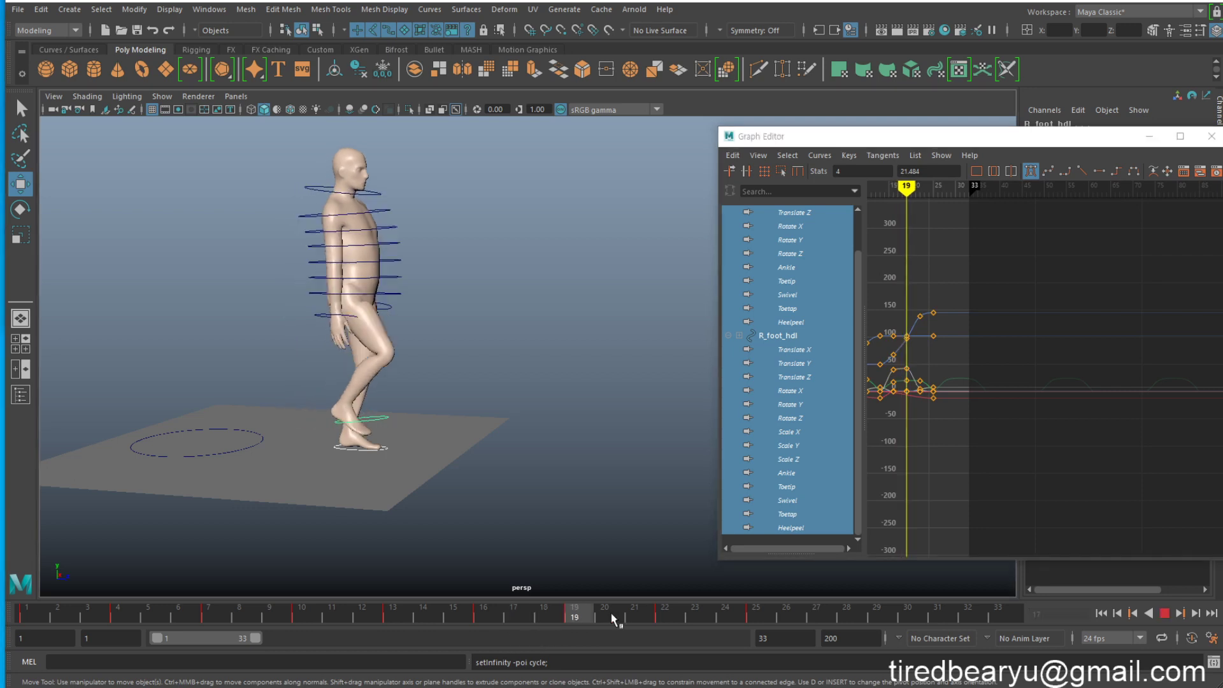
click(634, 614)
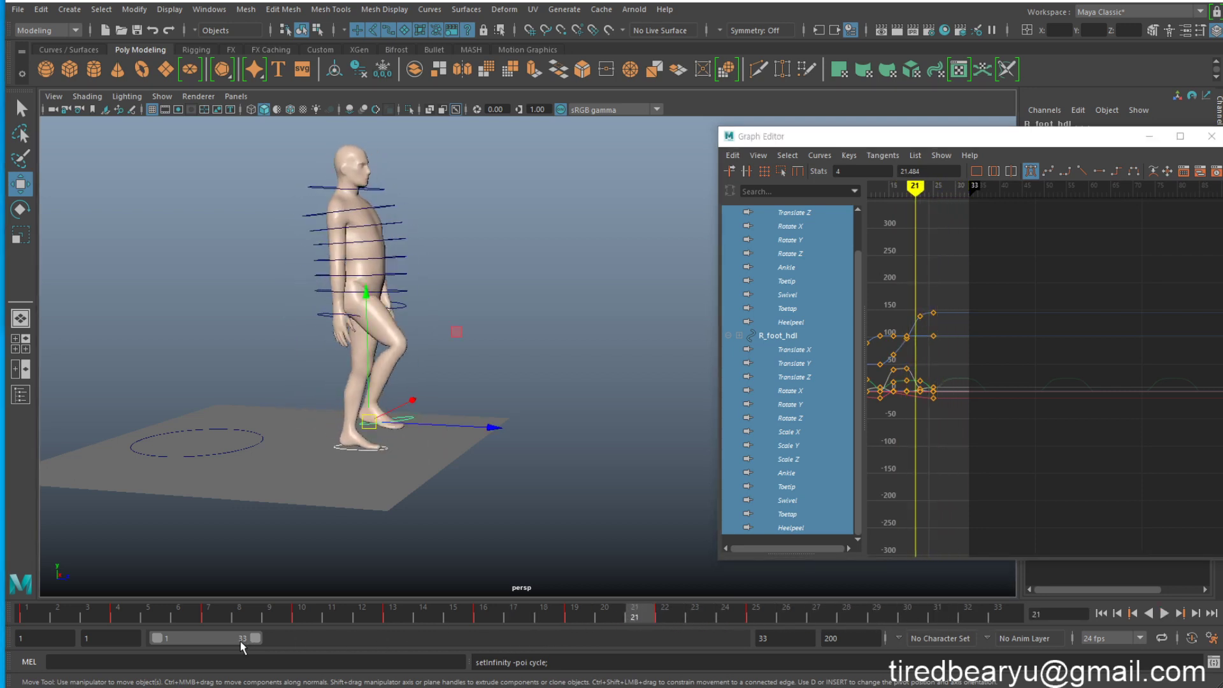
double_click(245, 638)
key(alt+v)
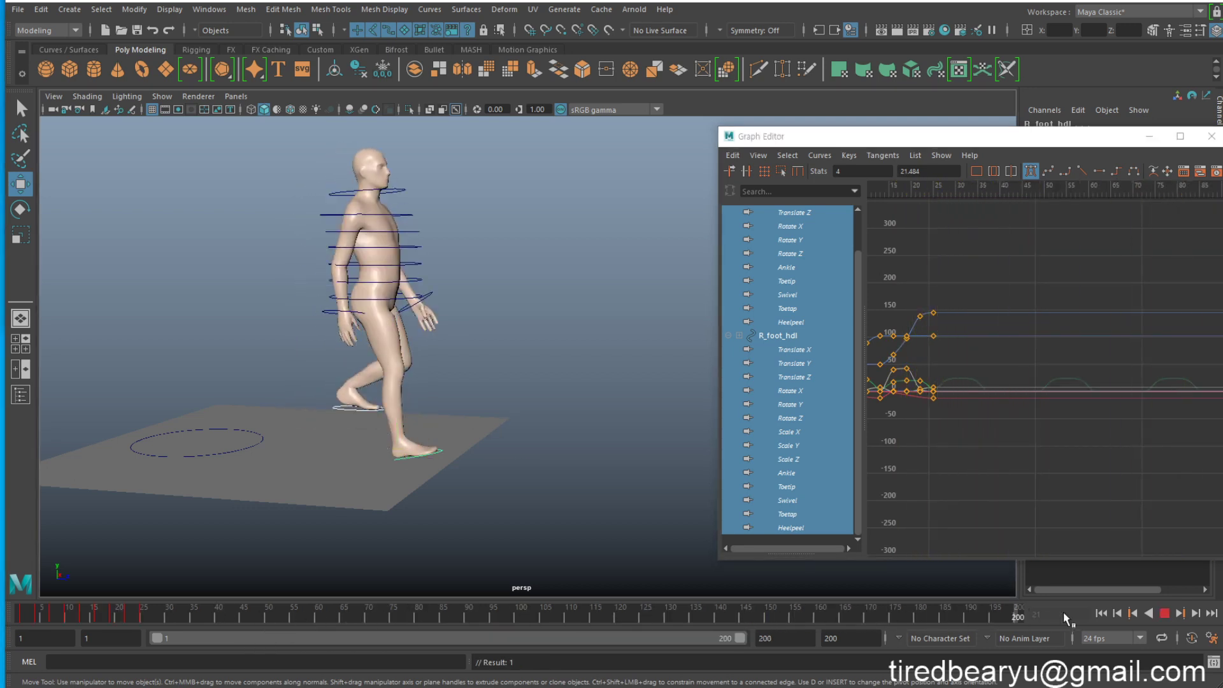
key(alt+v)
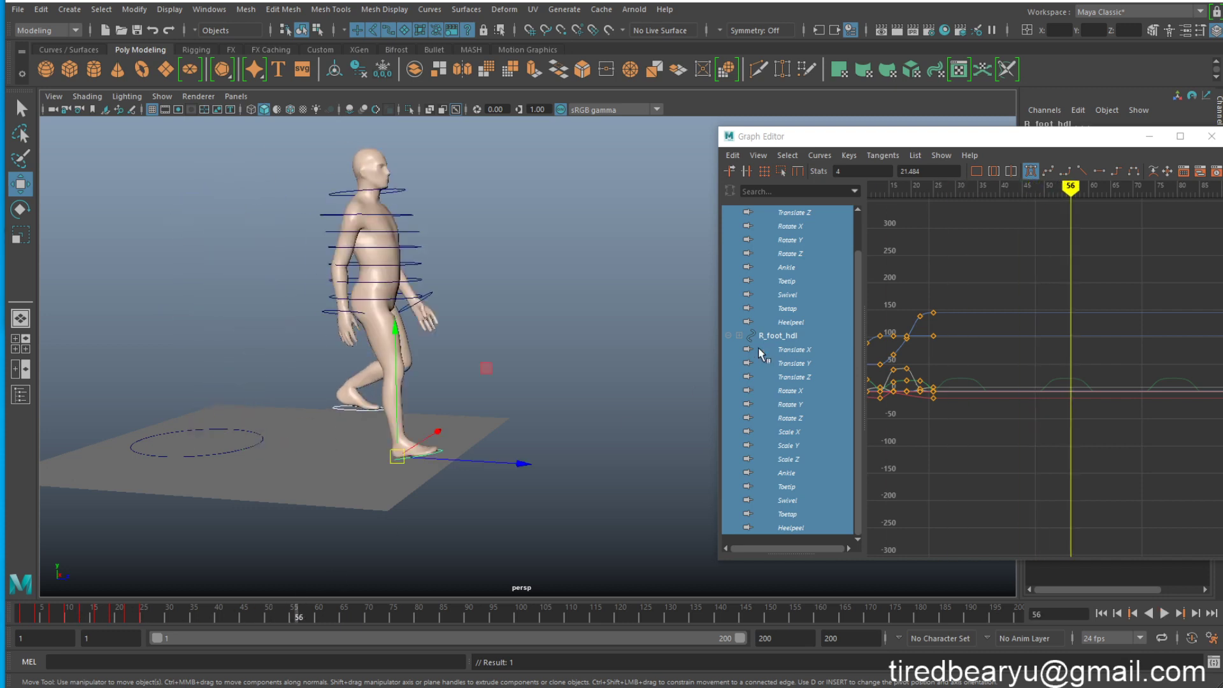
- Set the post infinity of all R_foot_hdl curves to Cycle
click(784, 336)
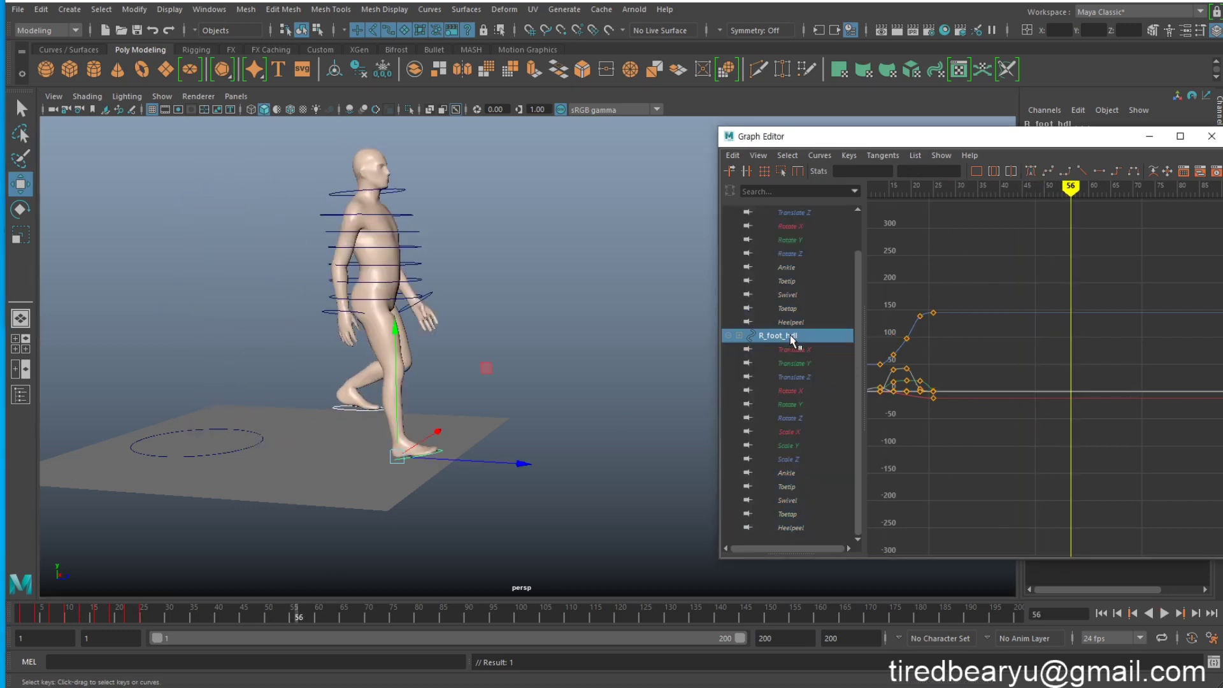
click(819, 156)
mouse_move(891, 194)
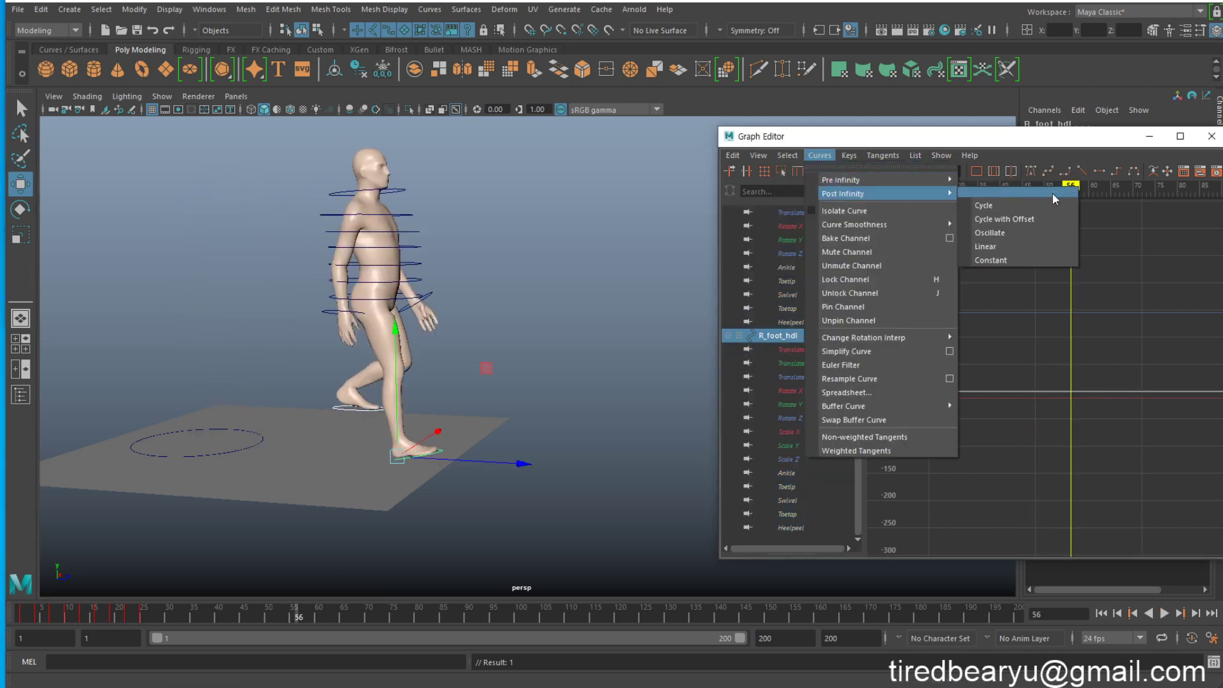
click(1049, 206)
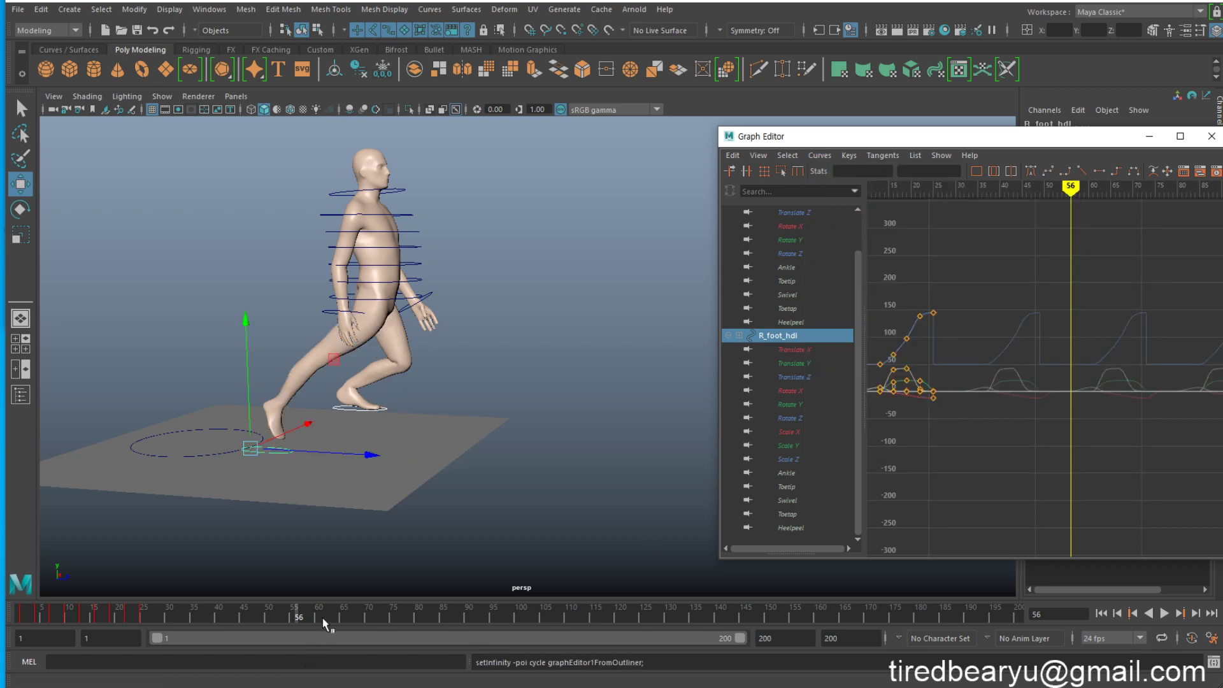
- Play back the walk from the start with the right foot cycling, and return to frame 1
click(15, 619)
key(alt+v)
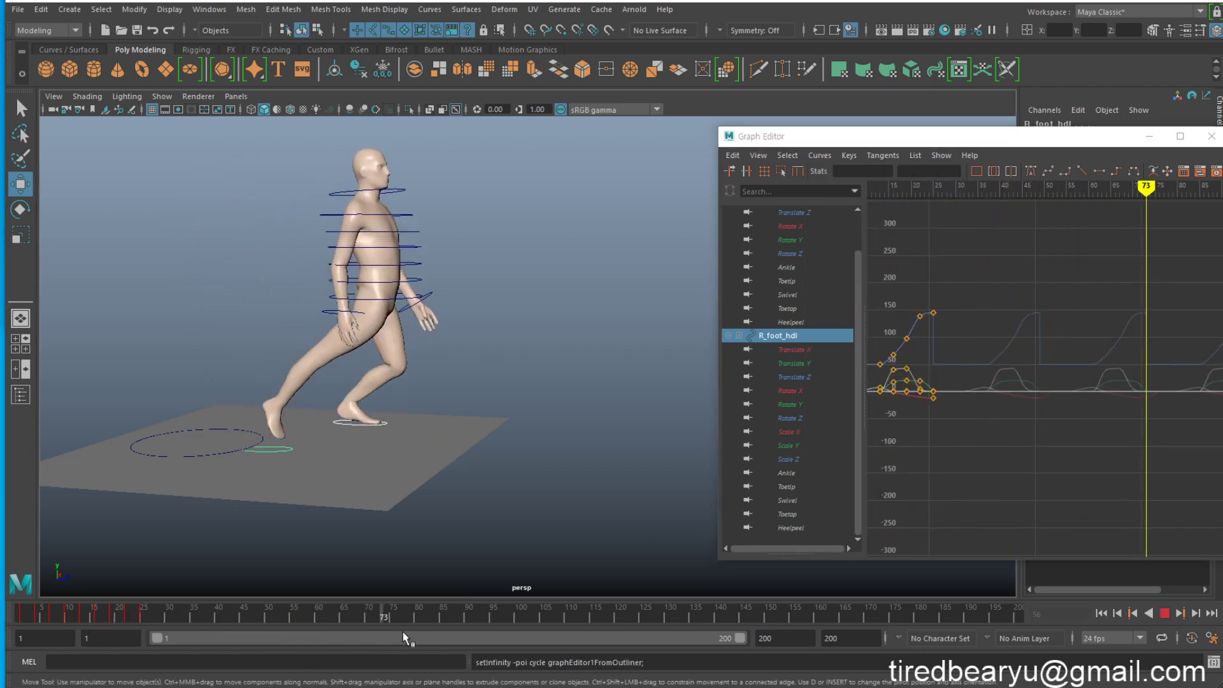
mouse_move(411, 619)
mouse_down()
mouse_move(338, 633)
mouse_move(20, 621)
mouse_up()
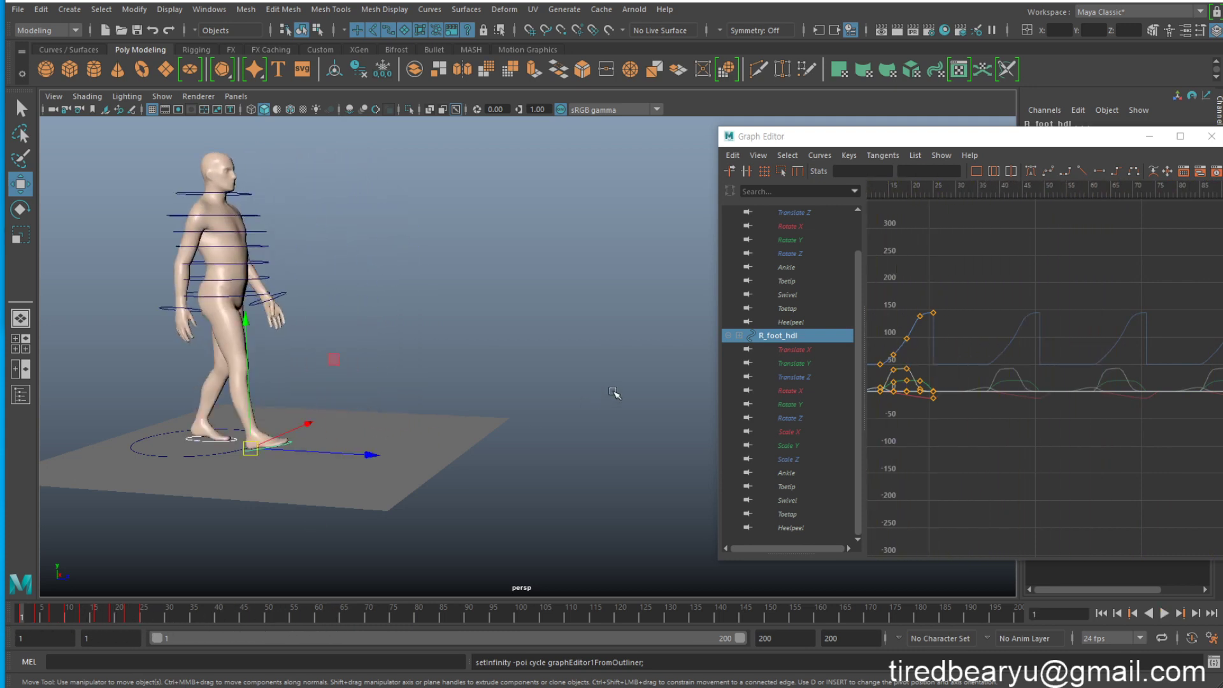
- Set the post infinity of R_foot_hdl's Translate Z curve to Cycle with Offset and frame the curve
scroll(816, 288, up, 1)
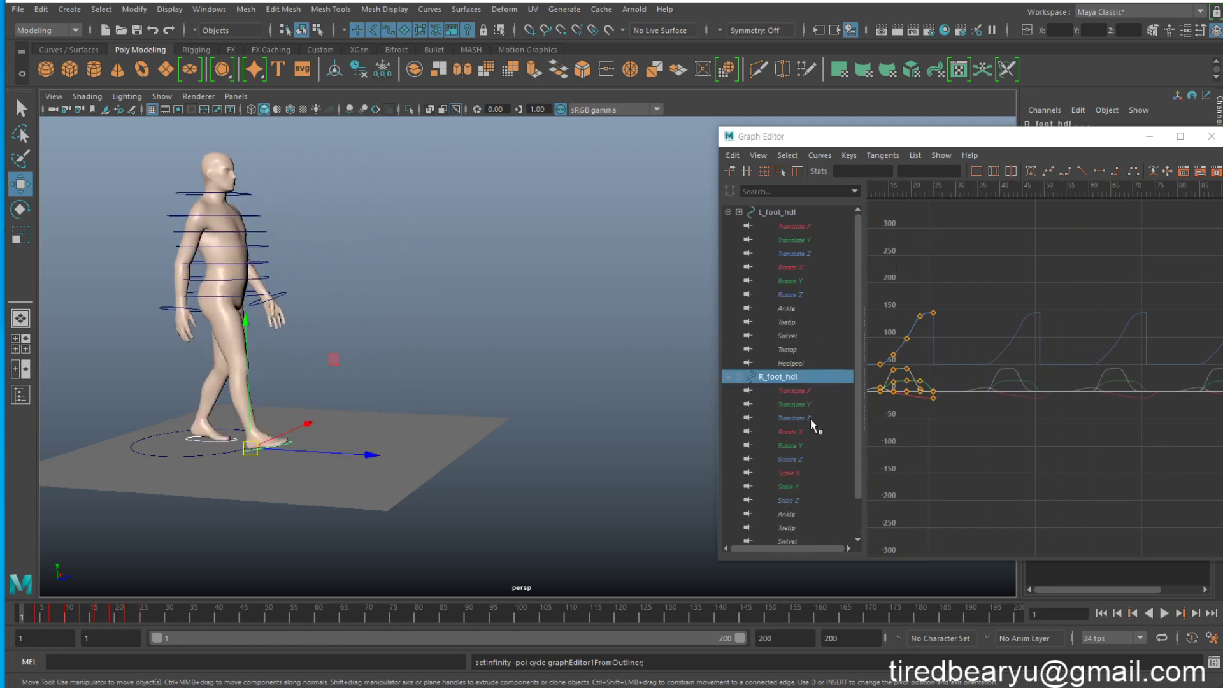
click(794, 417)
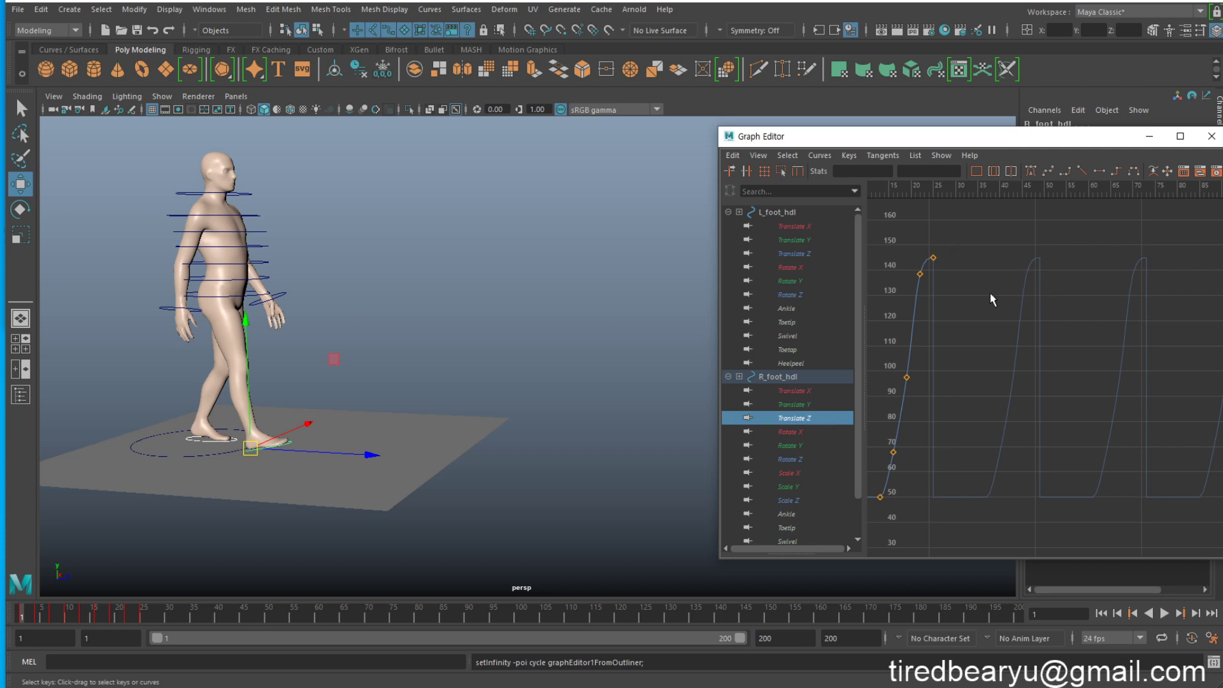
click(819, 155)
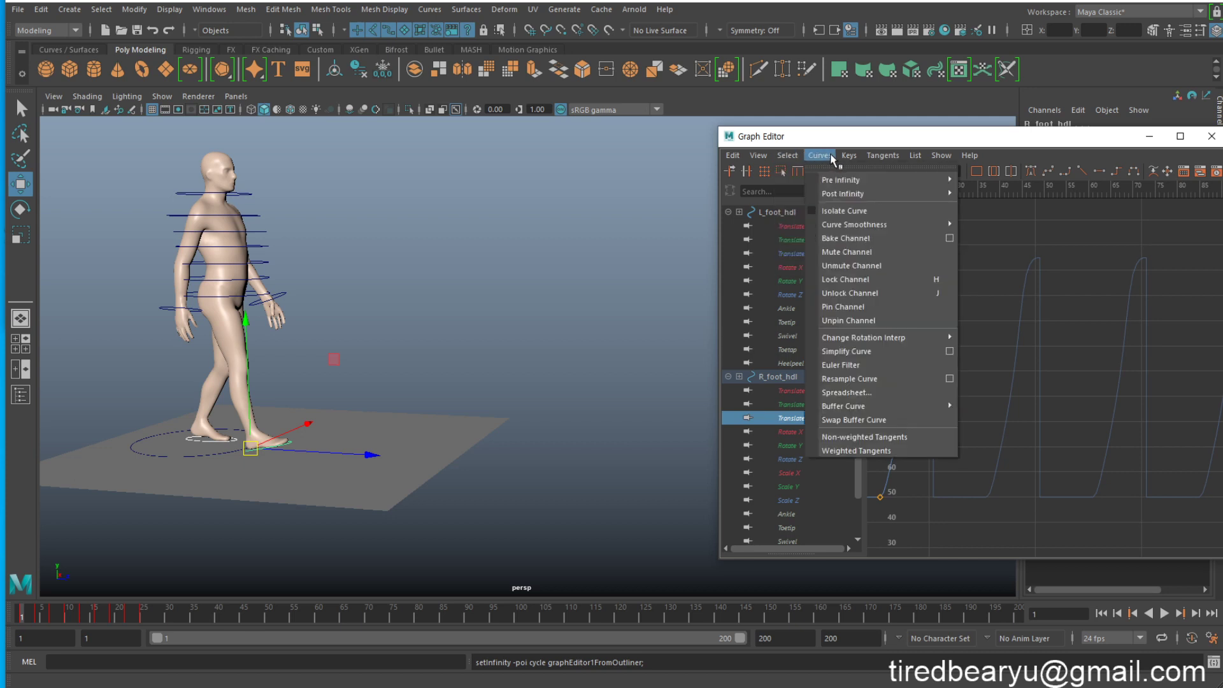
mouse_move(853, 193)
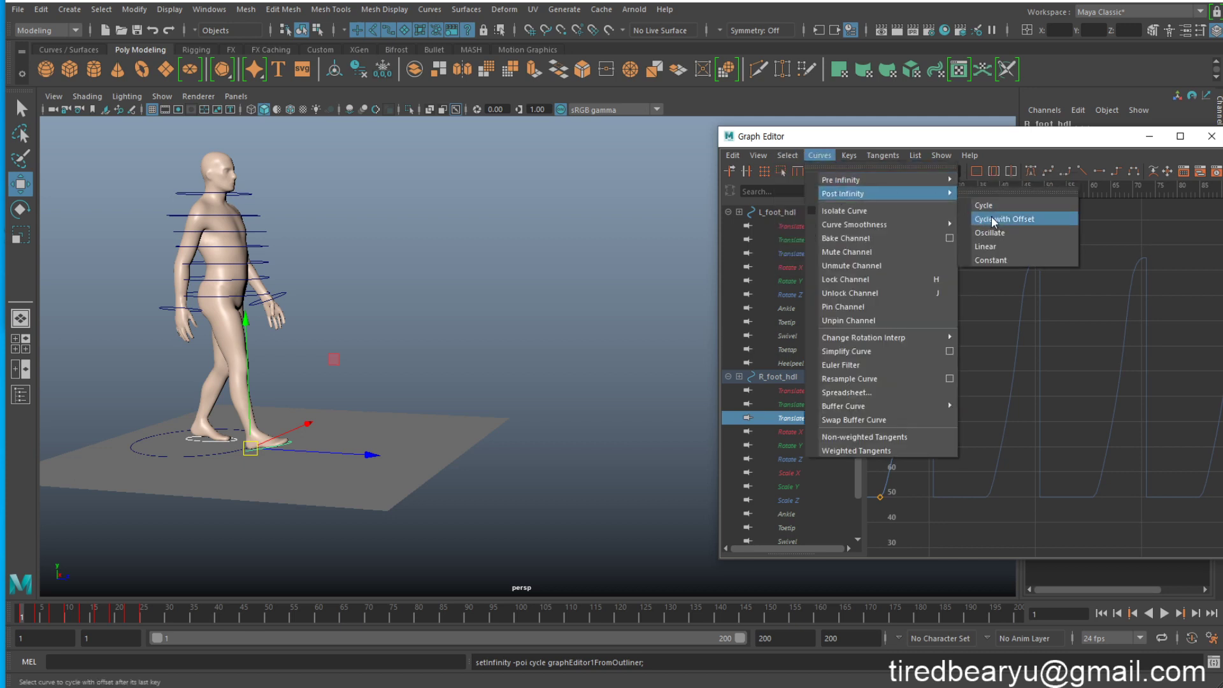
click(992, 219)
key(f)
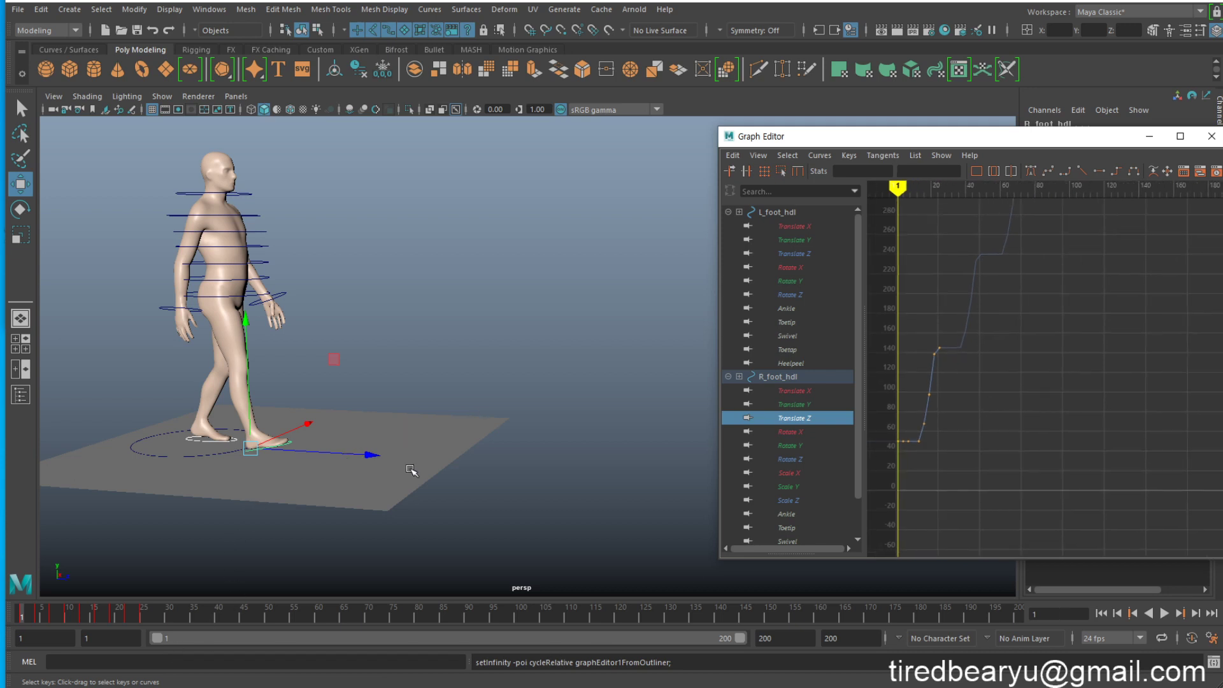
- Set the post infinity of L_foot_hdl's Translate Z curve to Cycle with Offset
click(810, 259)
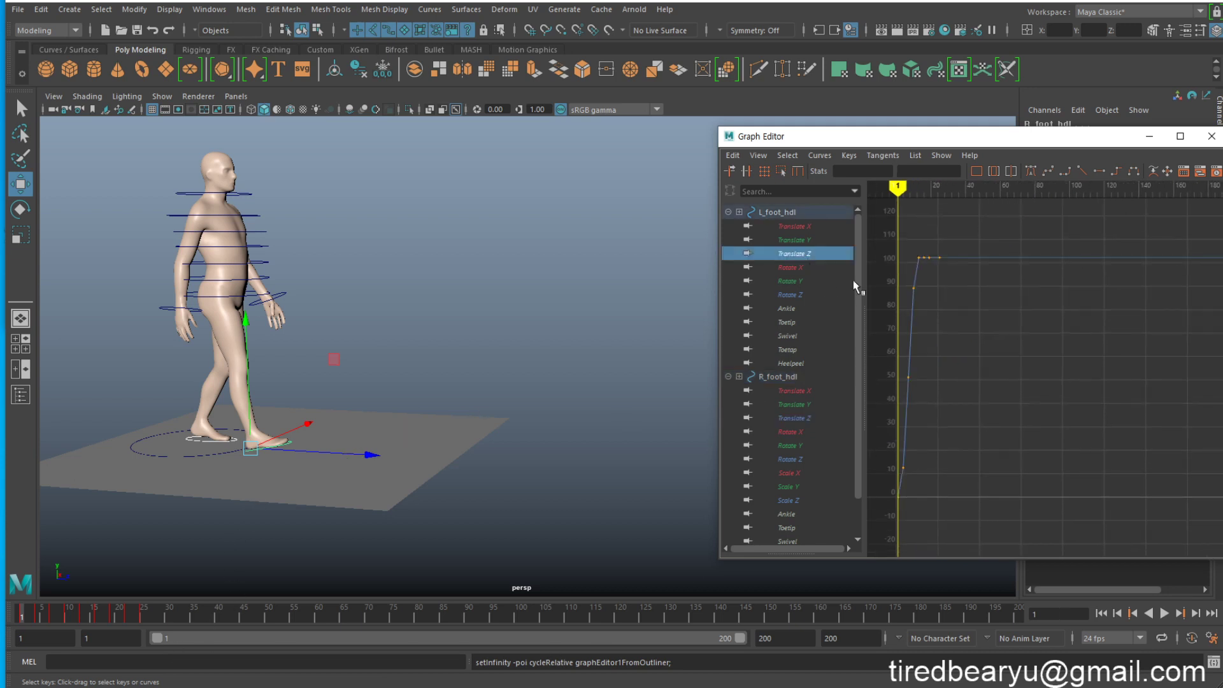
alt+middle_drag(968, 322, 1032, 328)
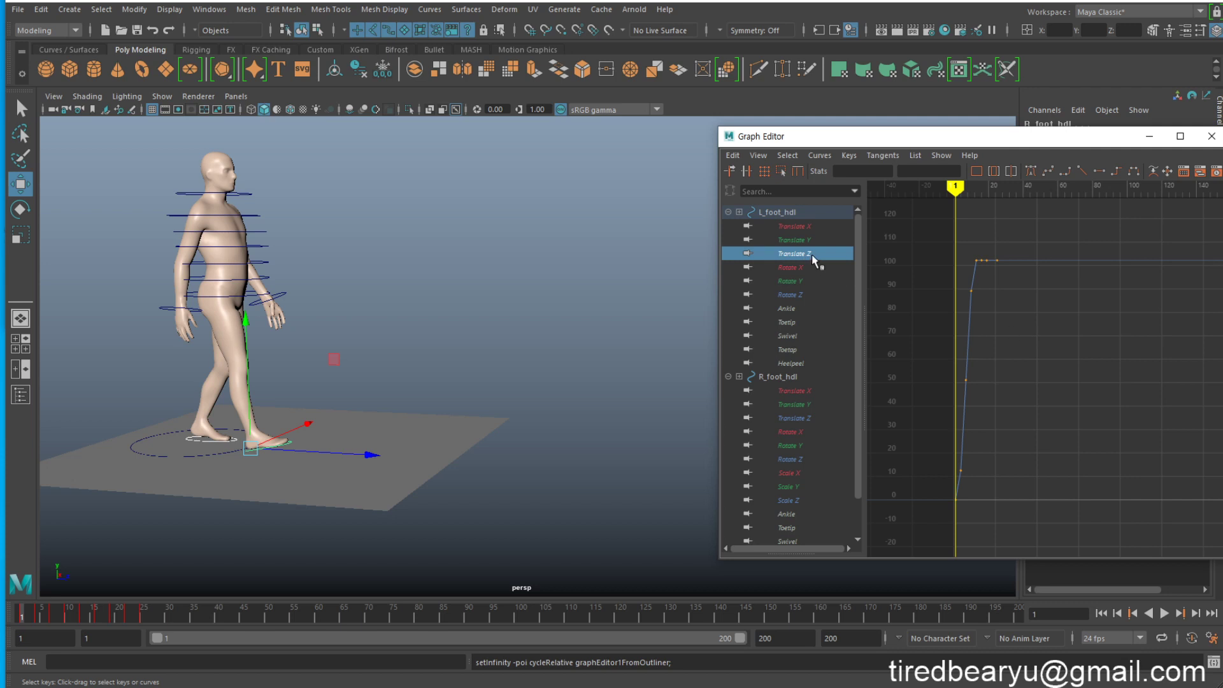
click(804, 212)
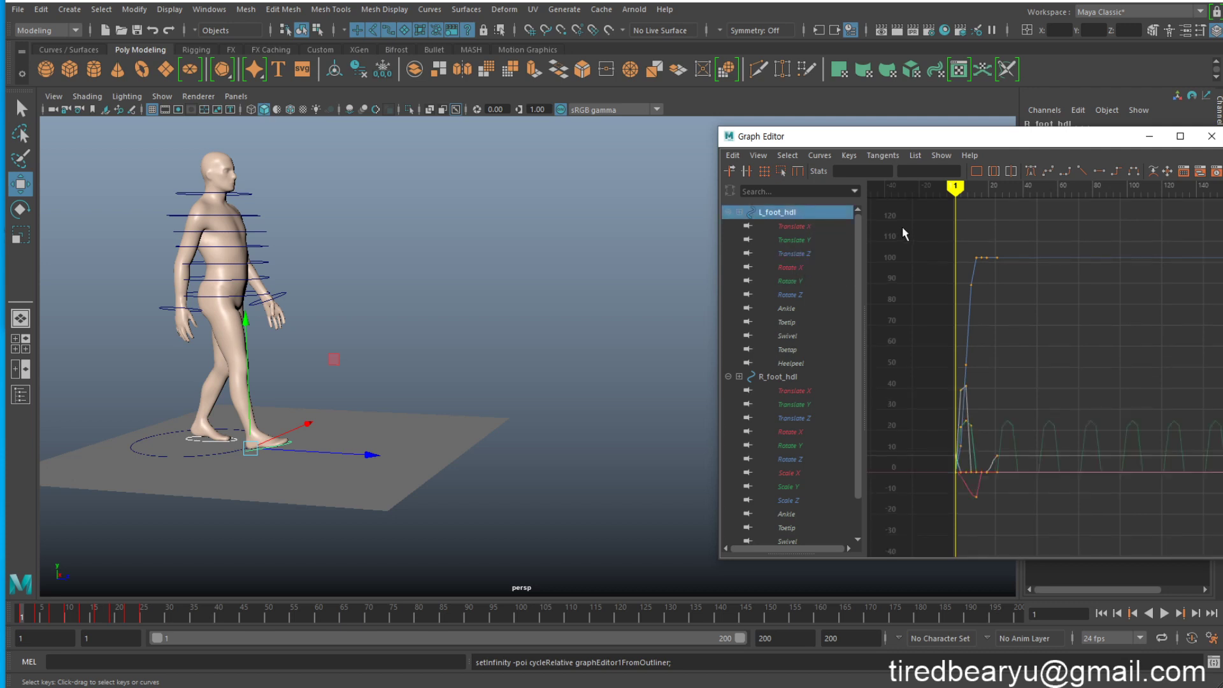
click(794, 253)
click(815, 155)
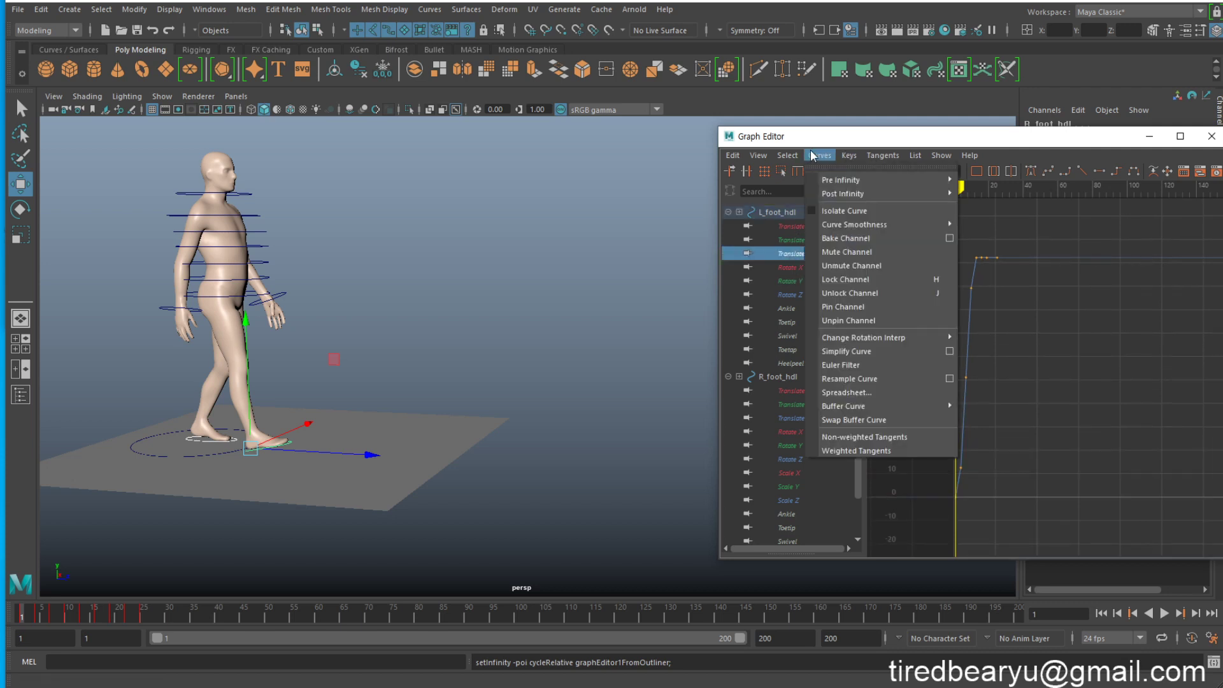
mouse_move(847, 193)
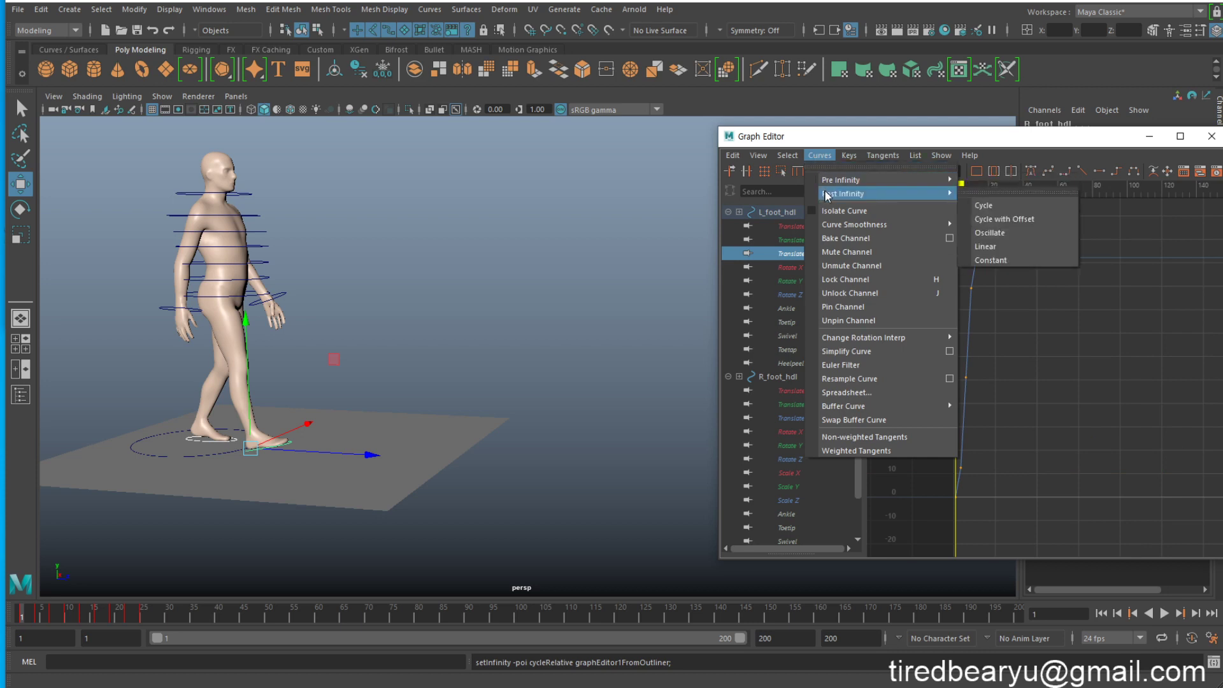
click(1002, 220)
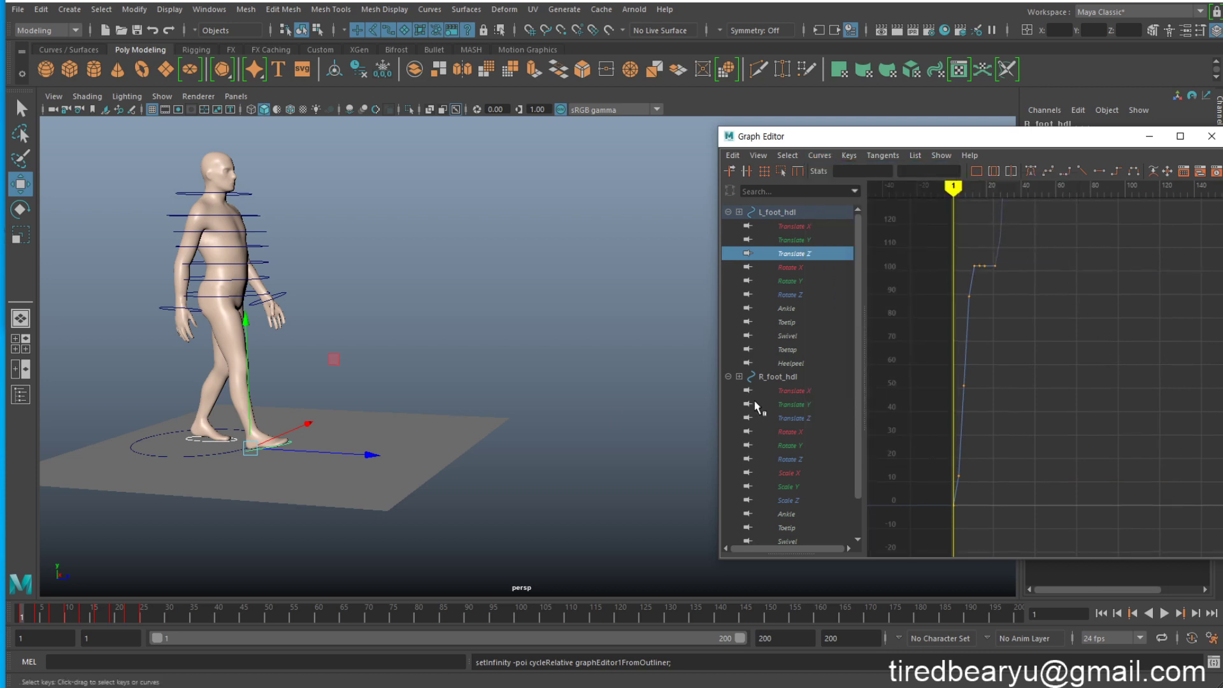
- Check L_foot_hdl's translate and rotate curves, and set the post infinity of Rotate X, Y and Z to Cycle
click(791, 228)
click(792, 241)
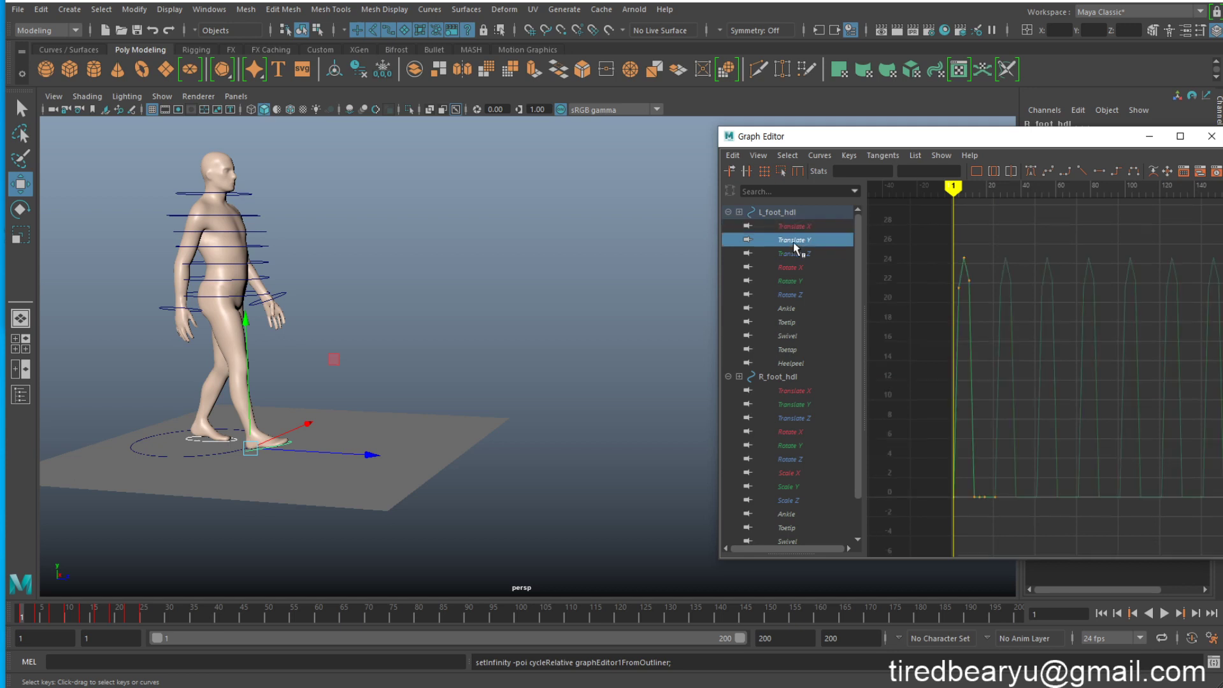
click(804, 254)
click(804, 267)
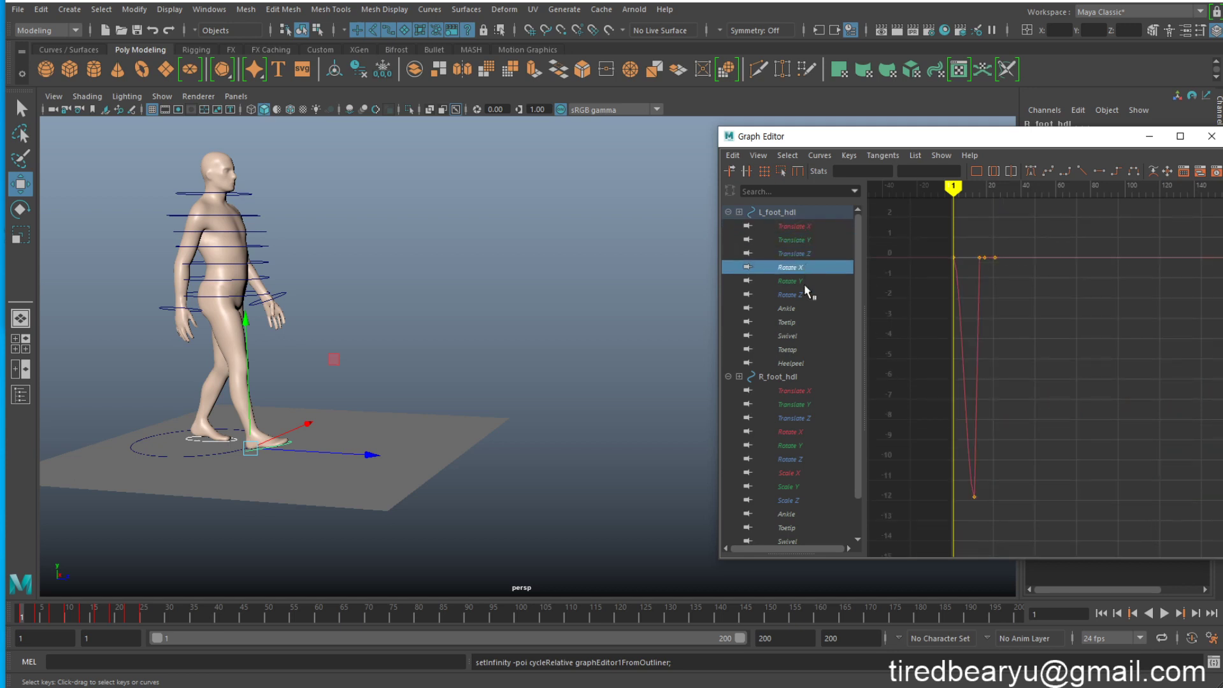
click(810, 281)
click(812, 267)
shift+click(812, 294)
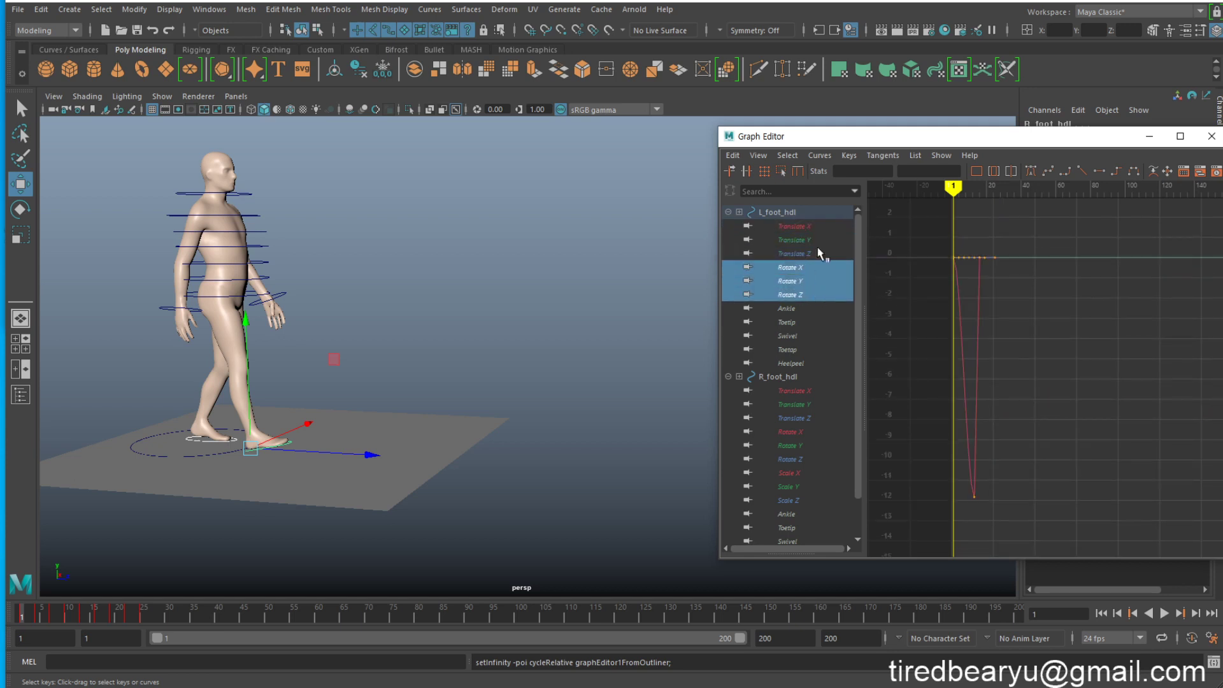
click(798, 157)
mouse_move(820, 155)
mouse_move(847, 193)
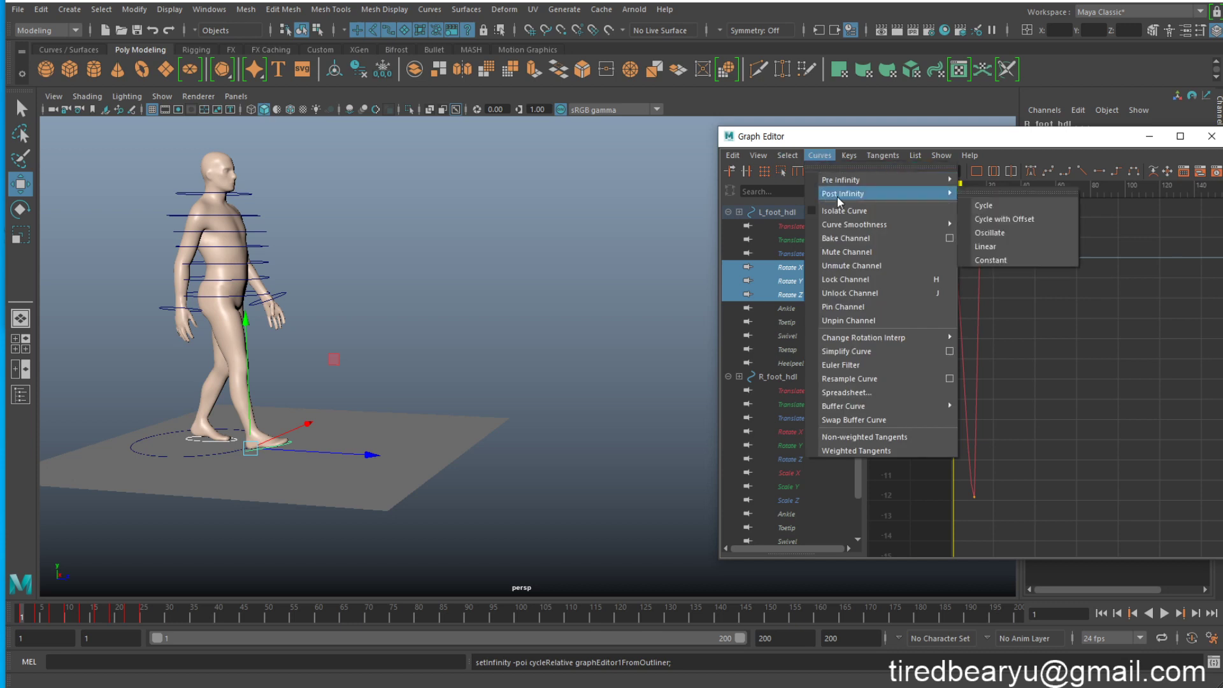
click(996, 206)
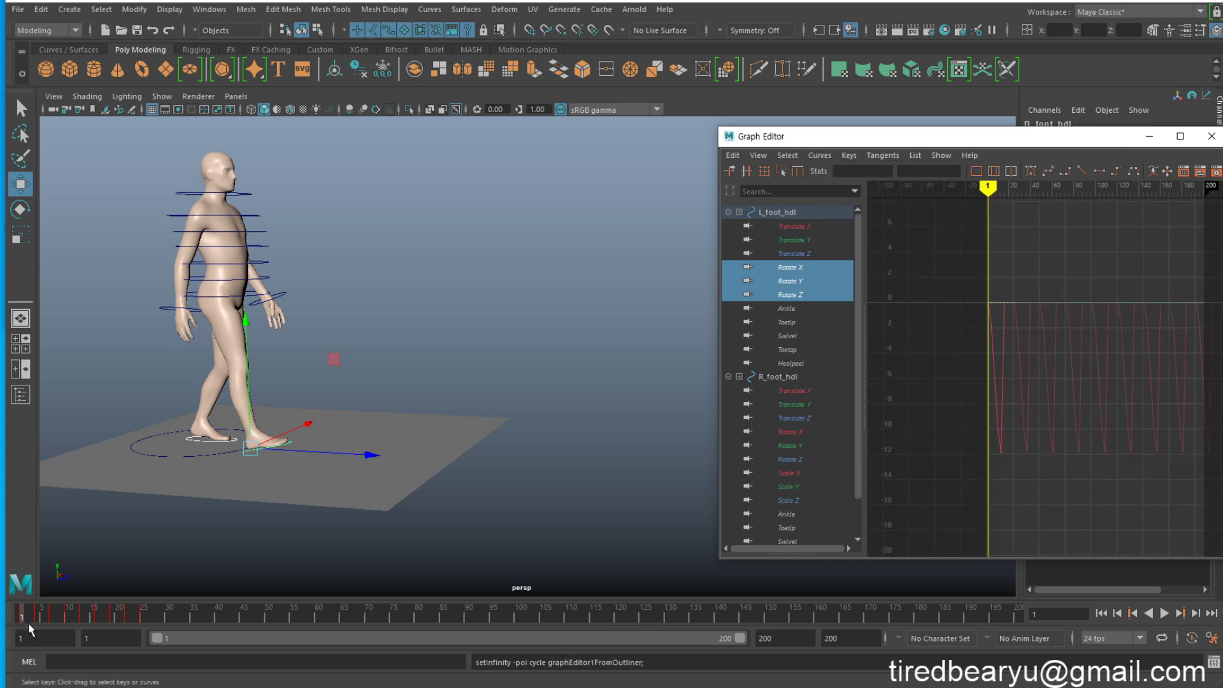
- Select root_hdl and set the post infinity of its translate, rotate and scale curves, except Translate Z, to Cycle
mouse_move(28, 622)
mouse_down()
mouse_move(504, 623)
mouse_move(23, 619)
mouse_up()
click(254, 299)
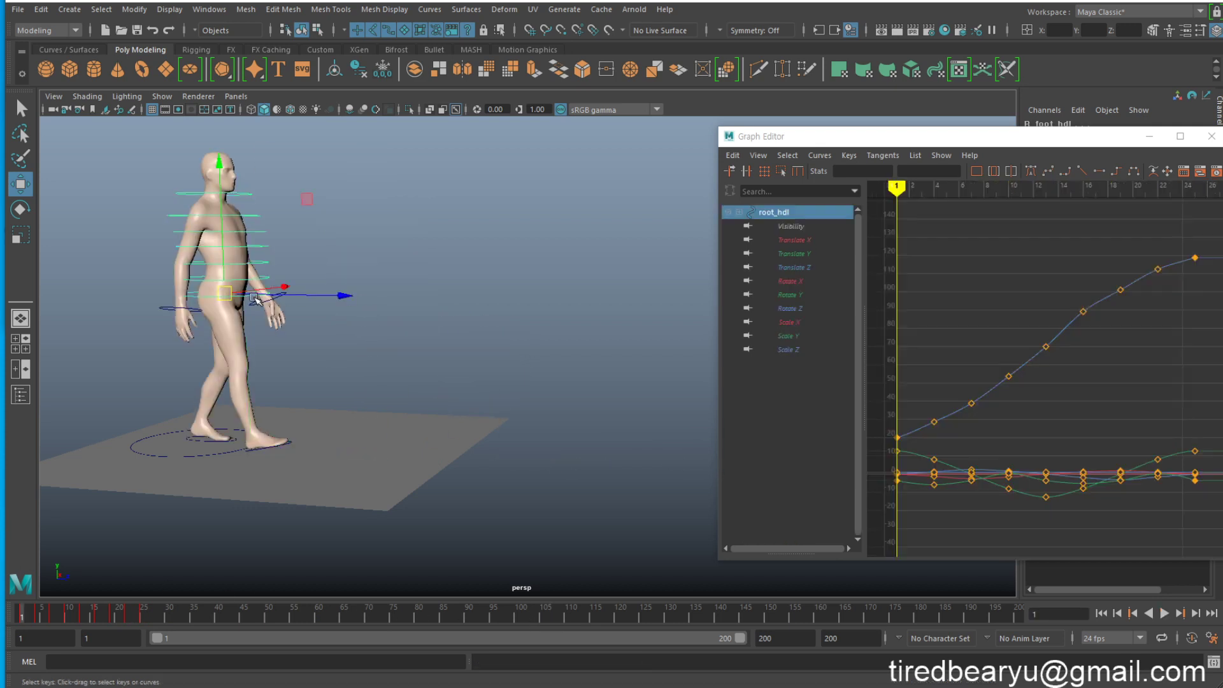
drag(796, 240, 815, 351)
ctrl+click(812, 269)
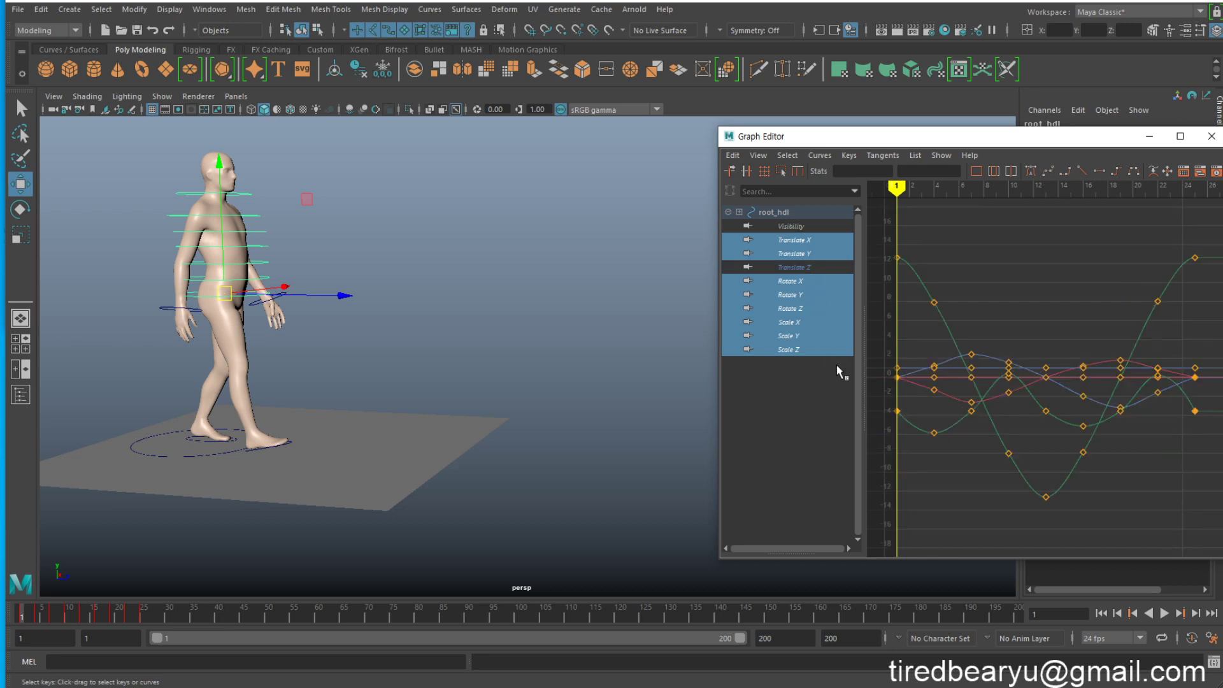
drag(891, 142, 793, 132)
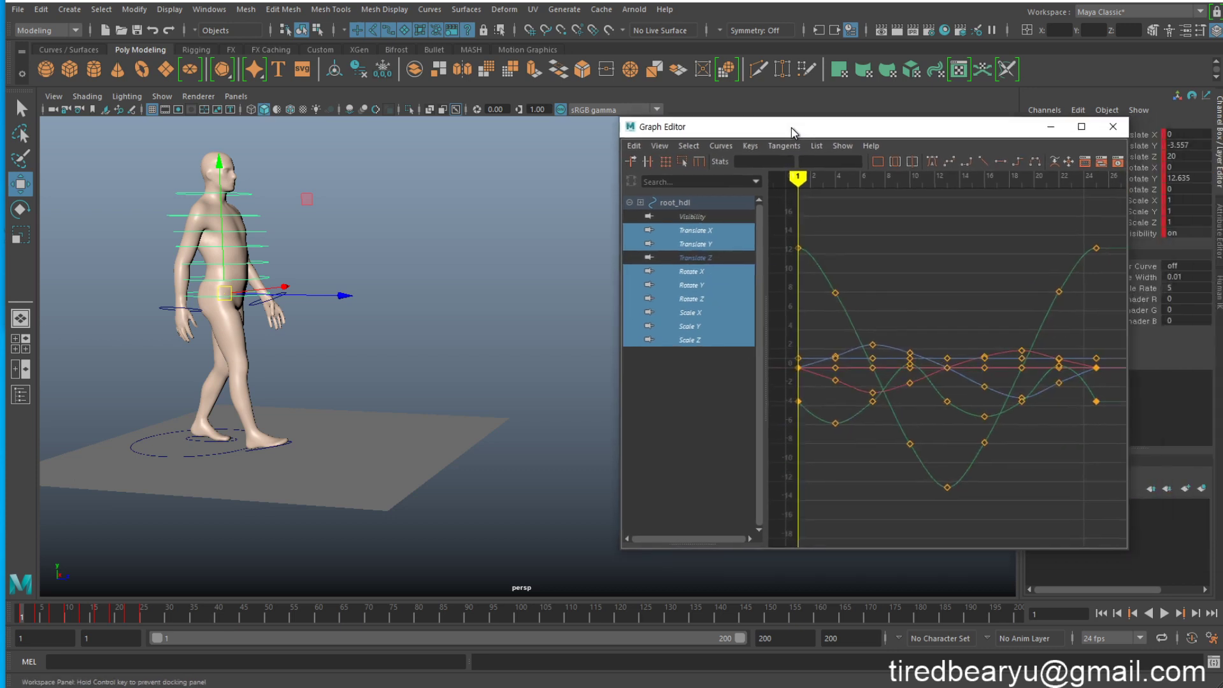
click(721, 146)
mouse_move(743, 184)
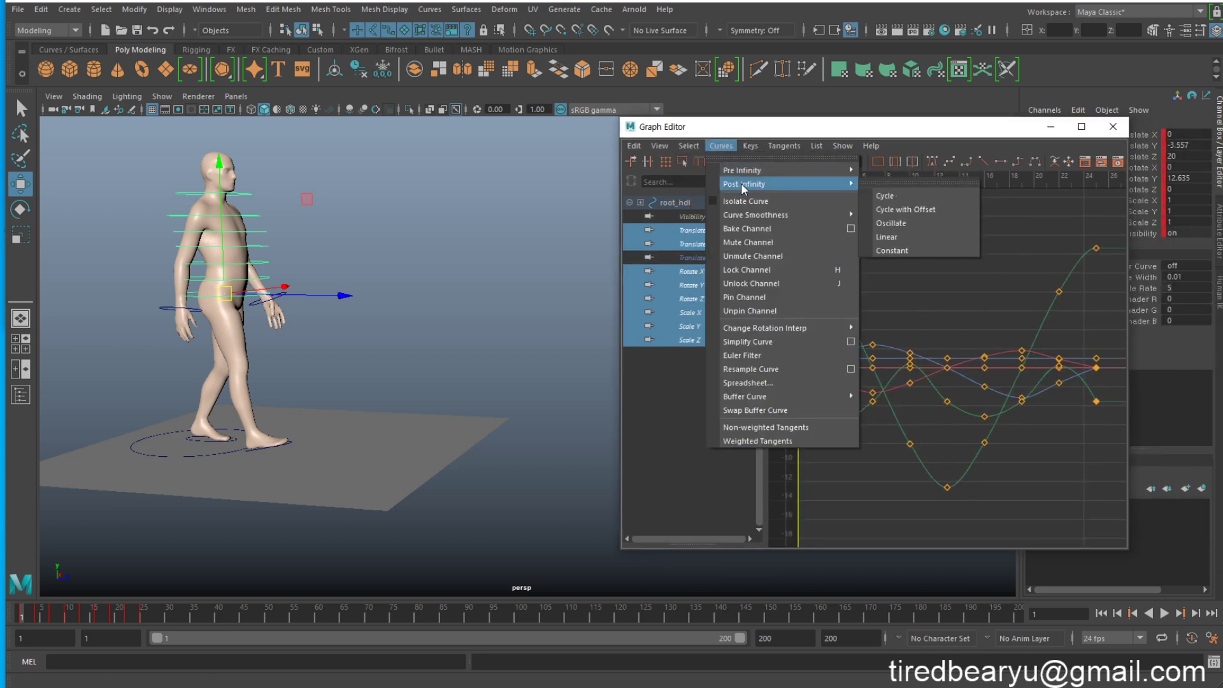
click(893, 197)
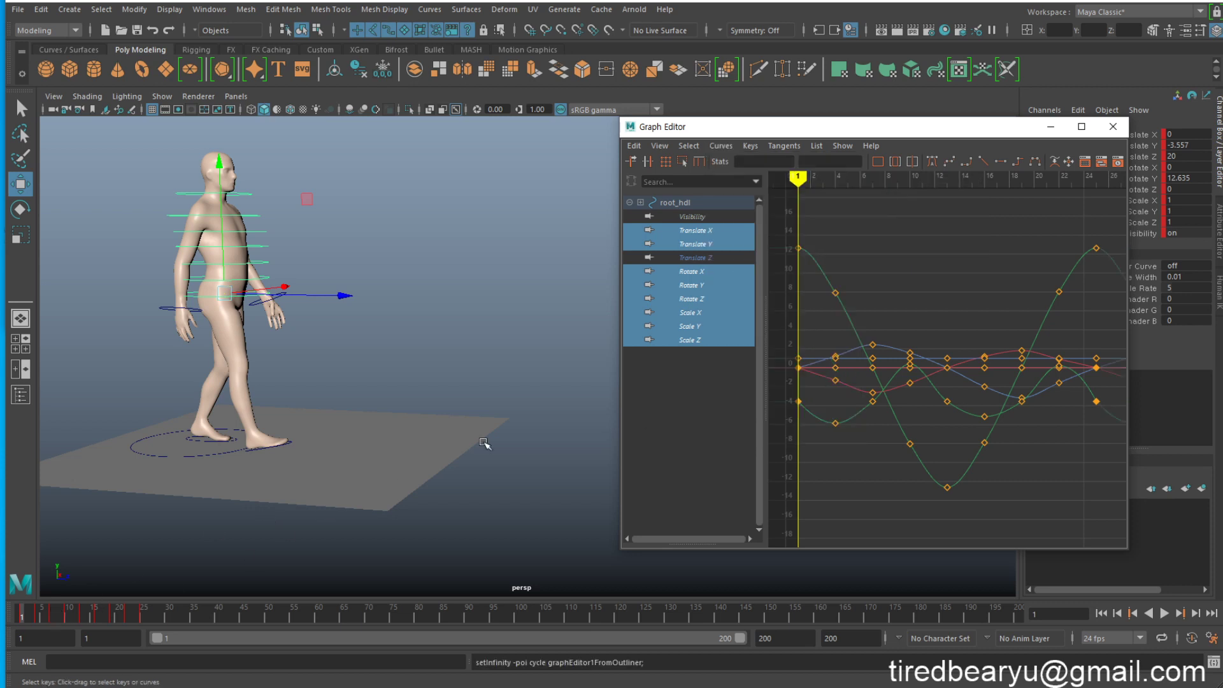
- Set the post infinity of root_hdl's Translate Z curve to Cycle with Offset
click(706, 259)
click(725, 147)
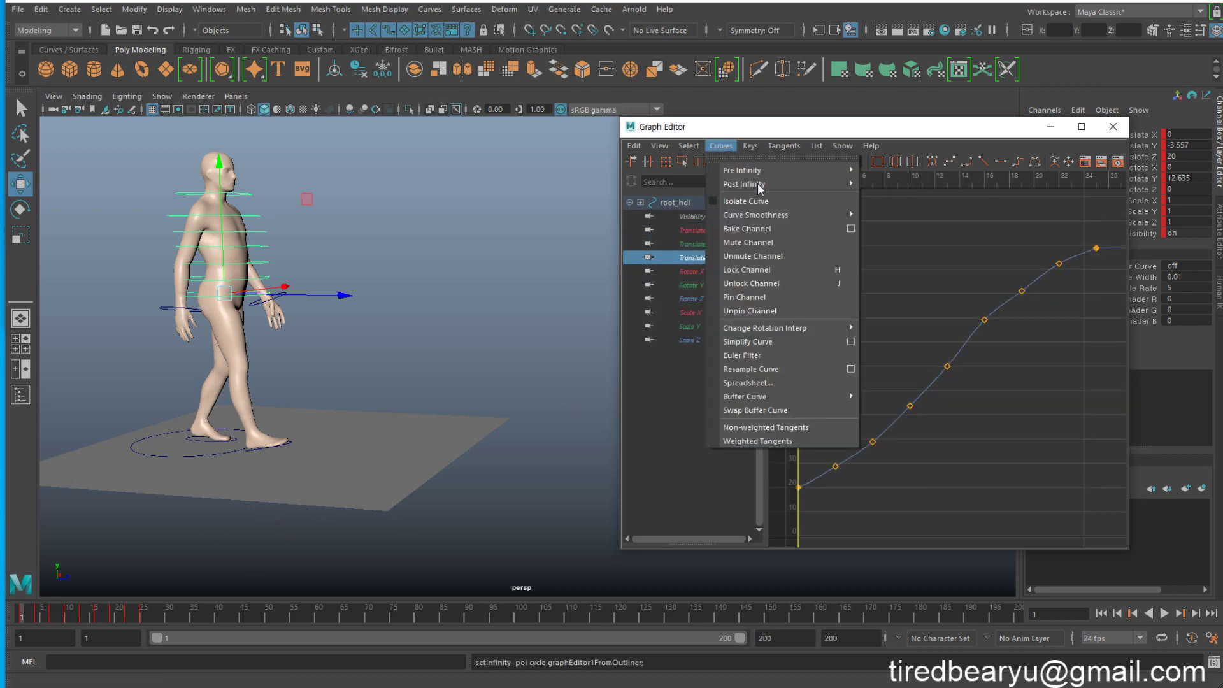
mouse_move(764, 184)
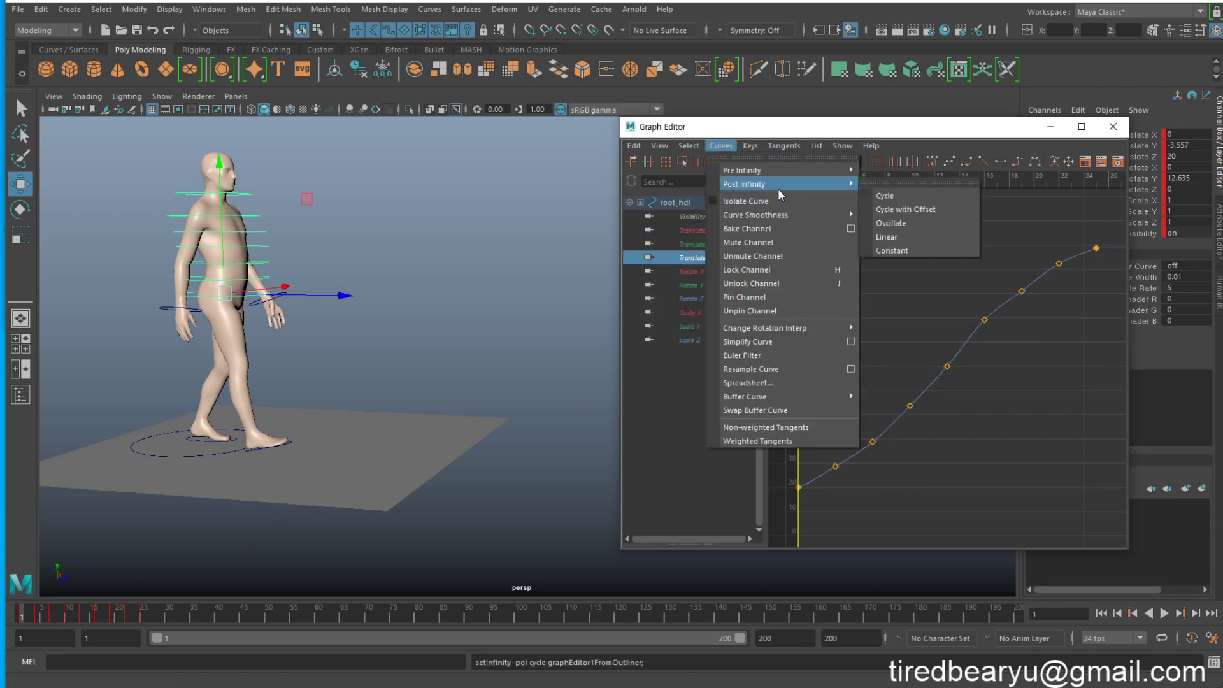
click(916, 216)
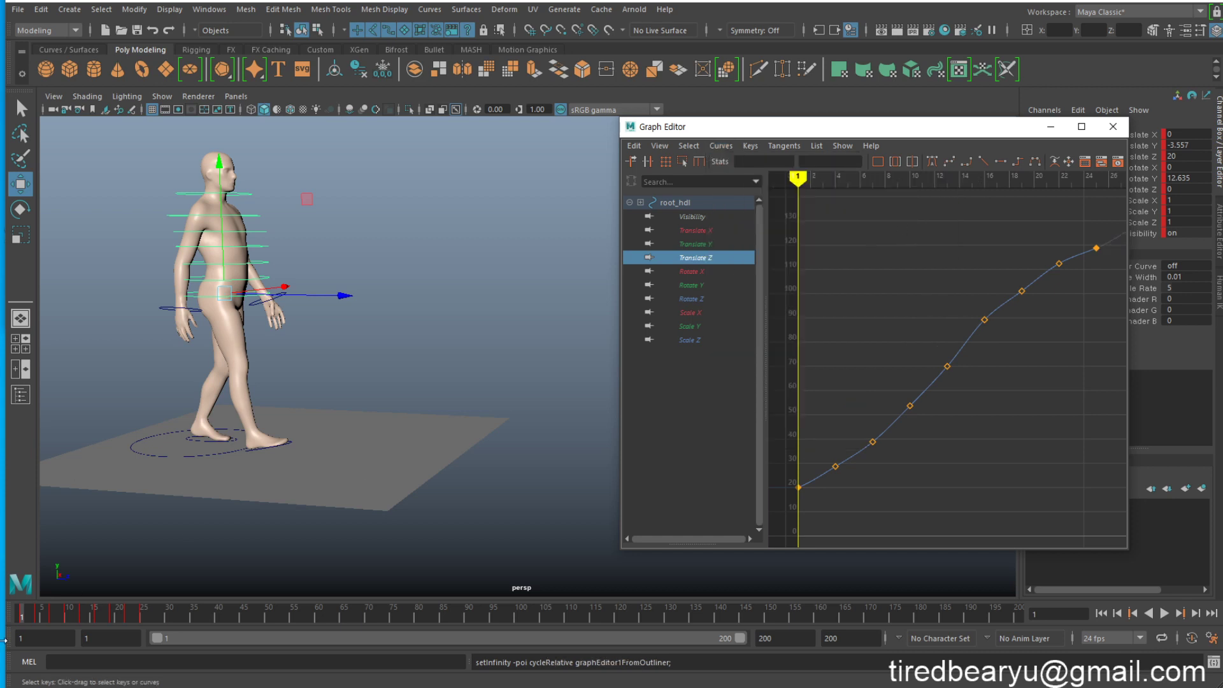
- Play and scrub the walk across the timeline to review the character's repeated forward travel, then return to frame 1
key(alt+v)
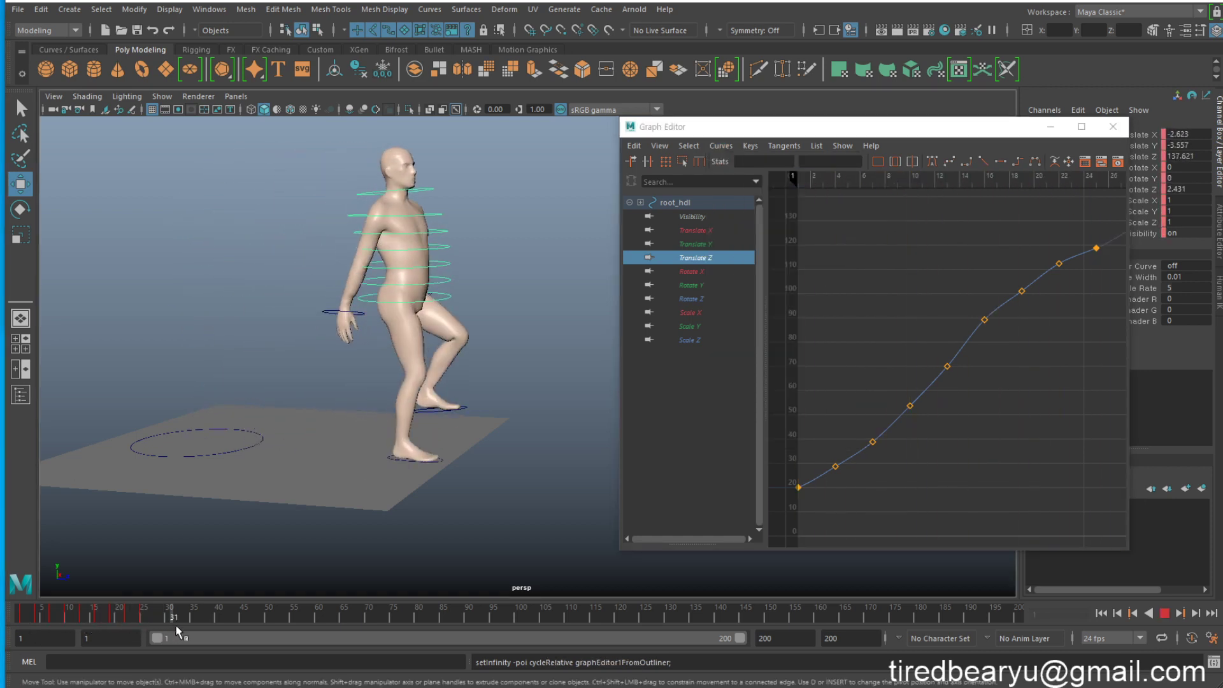
mouse_move(242, 629)
mouse_down()
mouse_move(341, 621)
mouse_move(19, 615)
mouse_move(536, 611)
mouse_move(1, 564)
mouse_up()
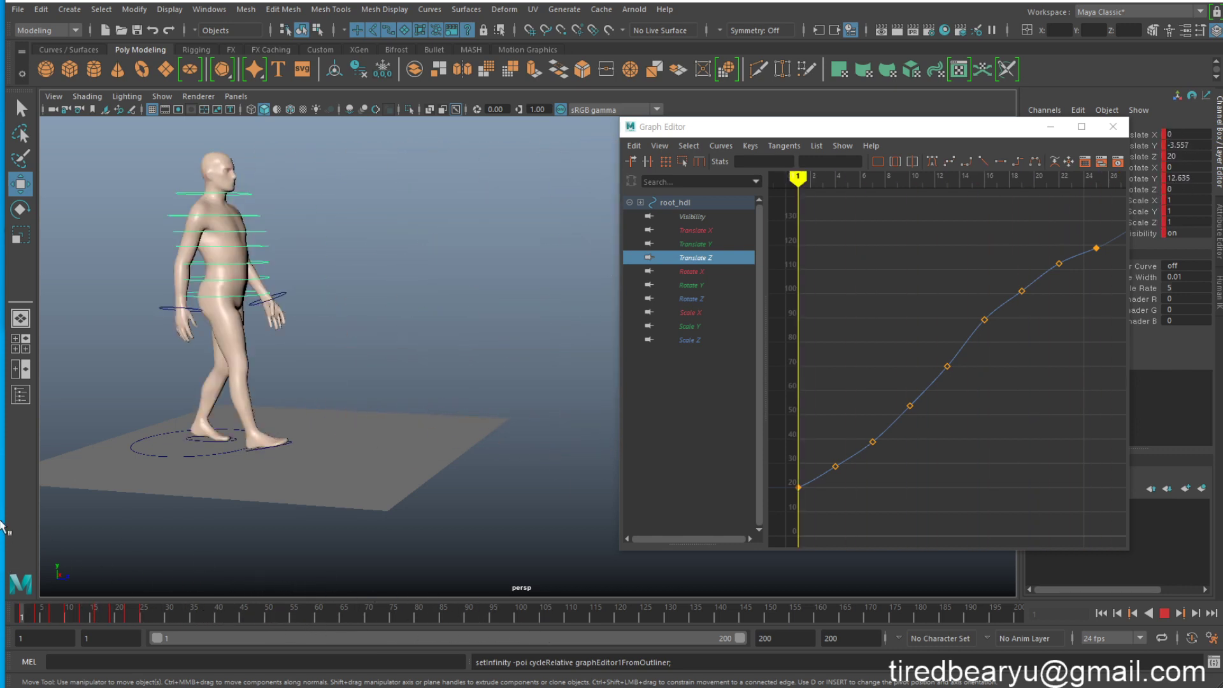
key(alt+v)
scroll(422, 322, down, 3)
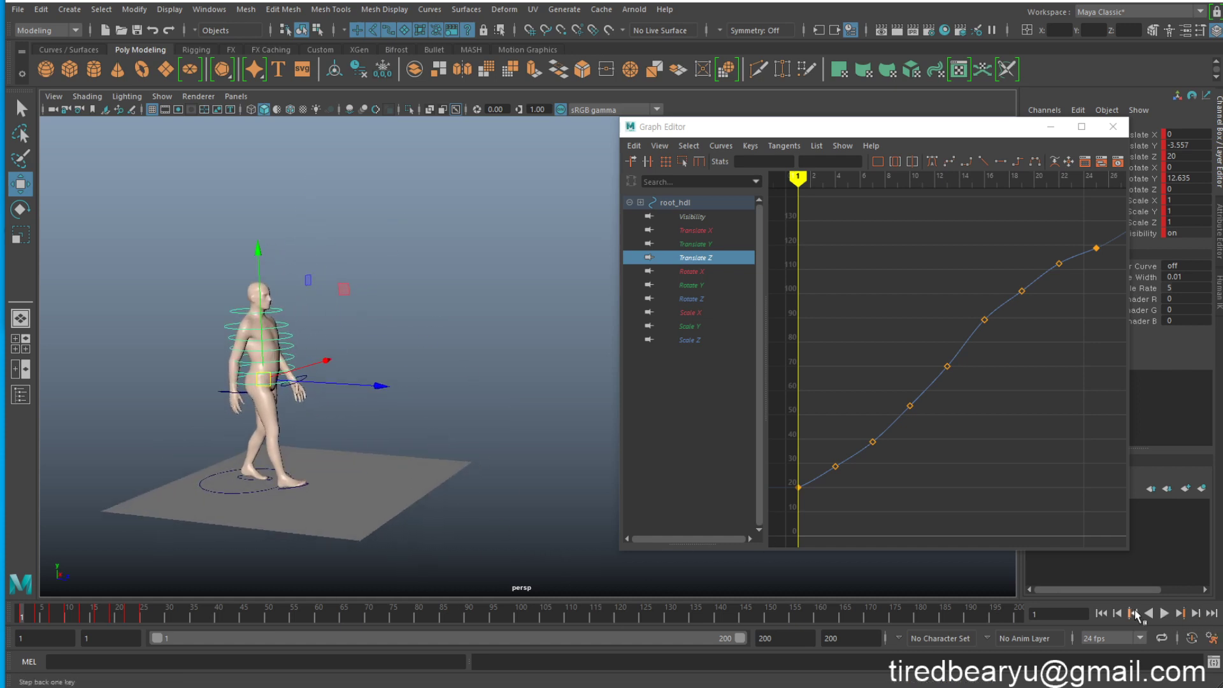
key(alt+v)
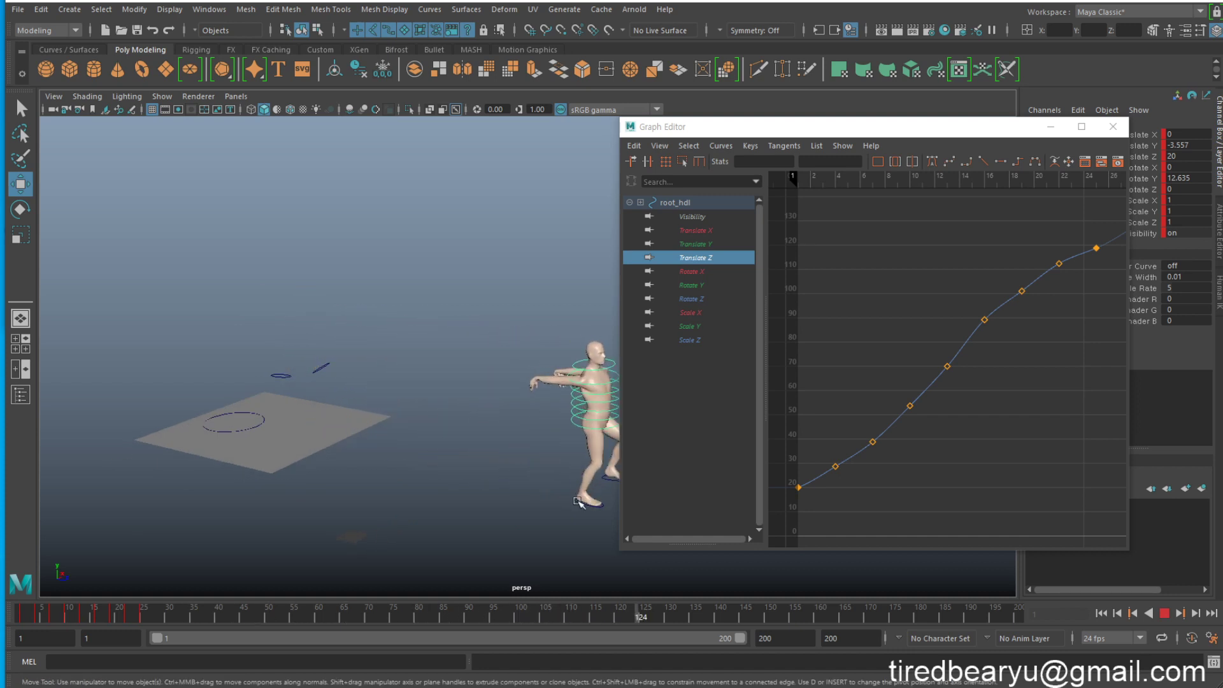
key(alt+v)
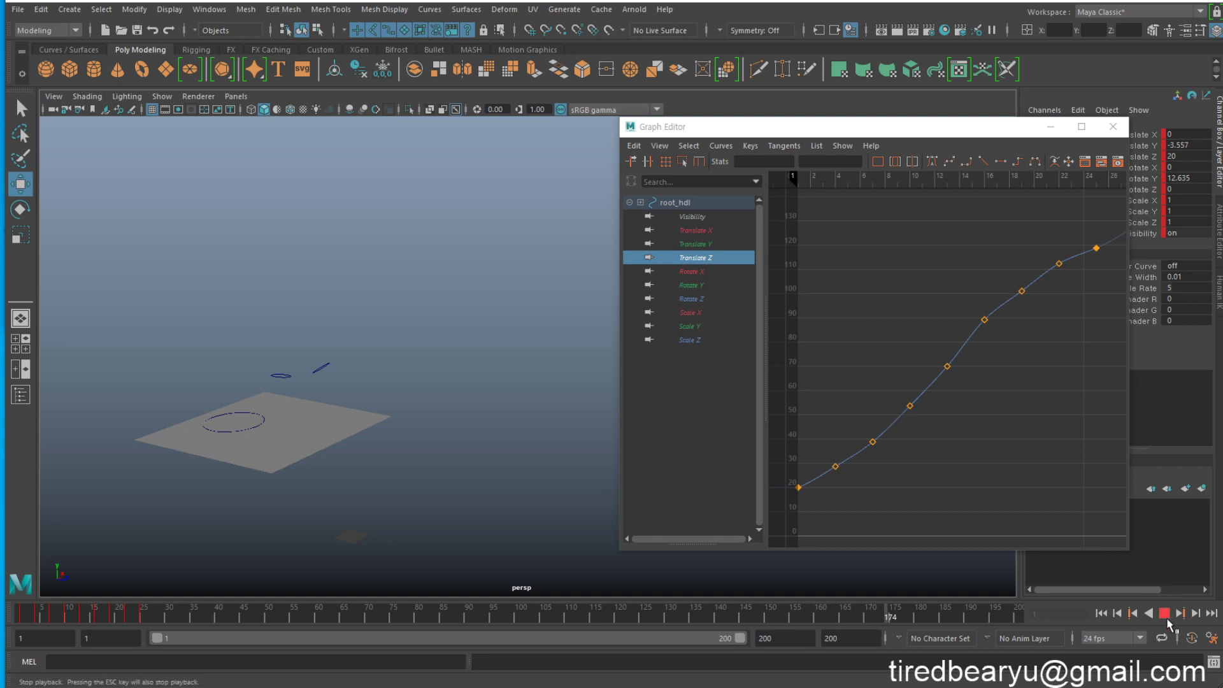
key(alt+v)
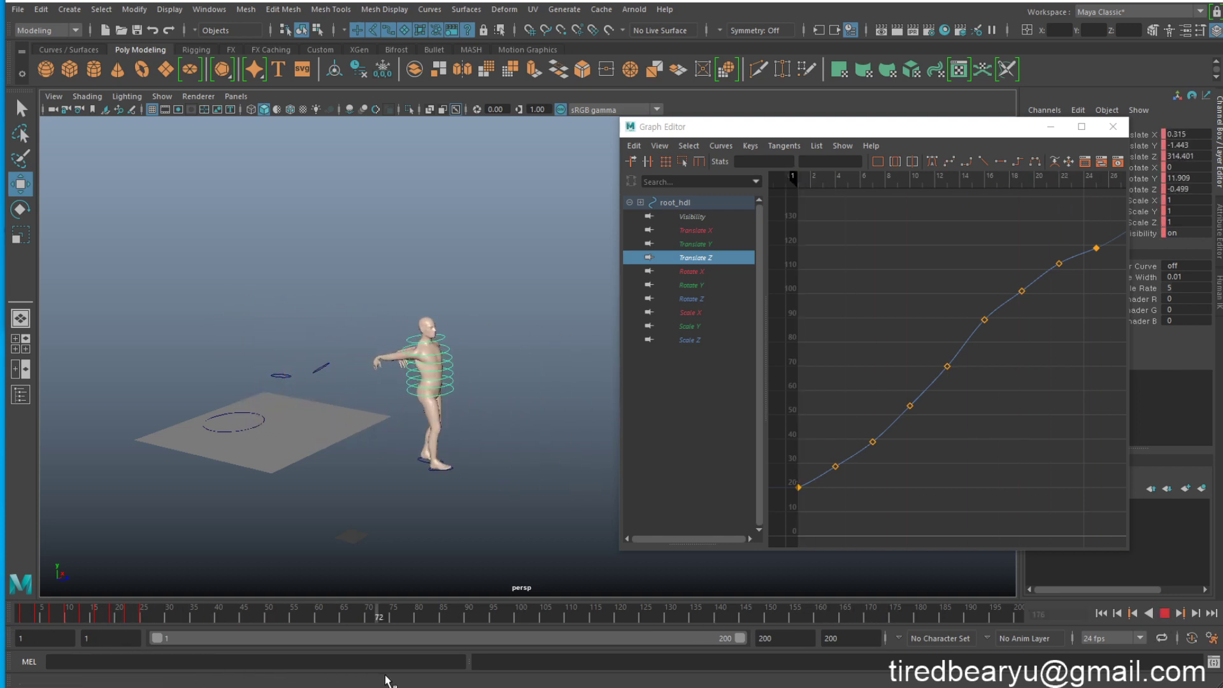
drag(450, 613, 21, 613)
scroll(398, 450, up, 4)
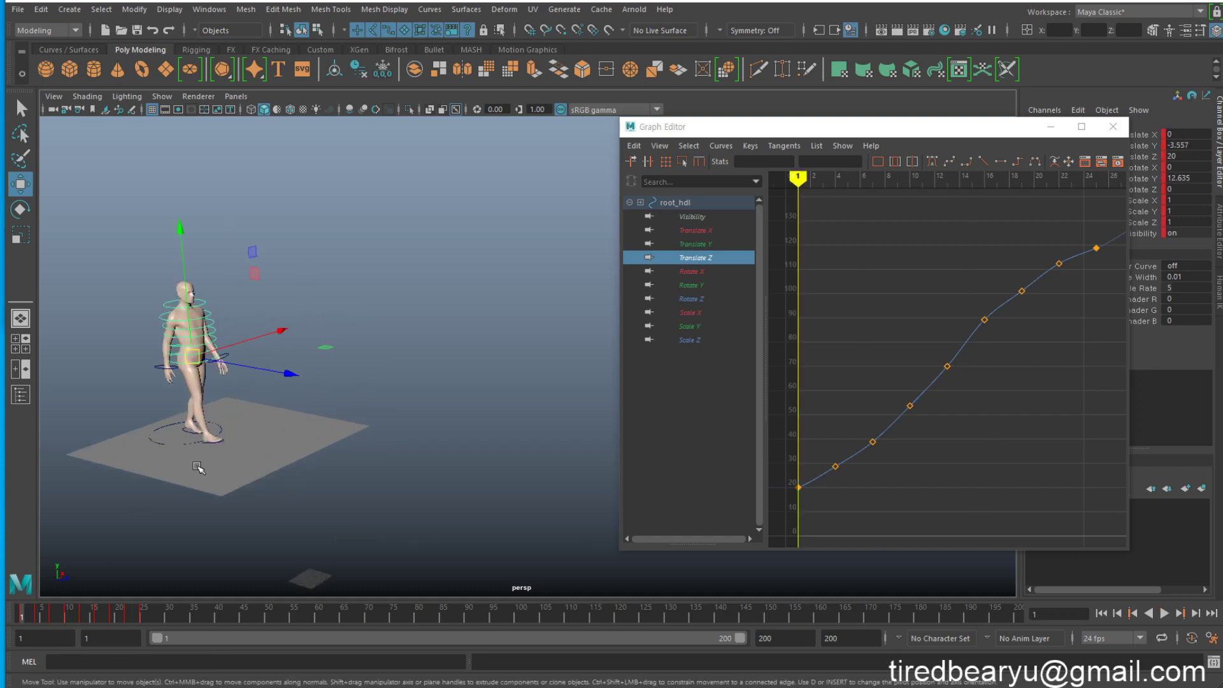
- Select L_foot_hdl and R_foot_hdl together to show both feet's curves, and move the Graph Editor clear of the menus behind it
alt+drag(398, 451, 463, 492)
alt+middle_drag(463, 493, 497, 489)
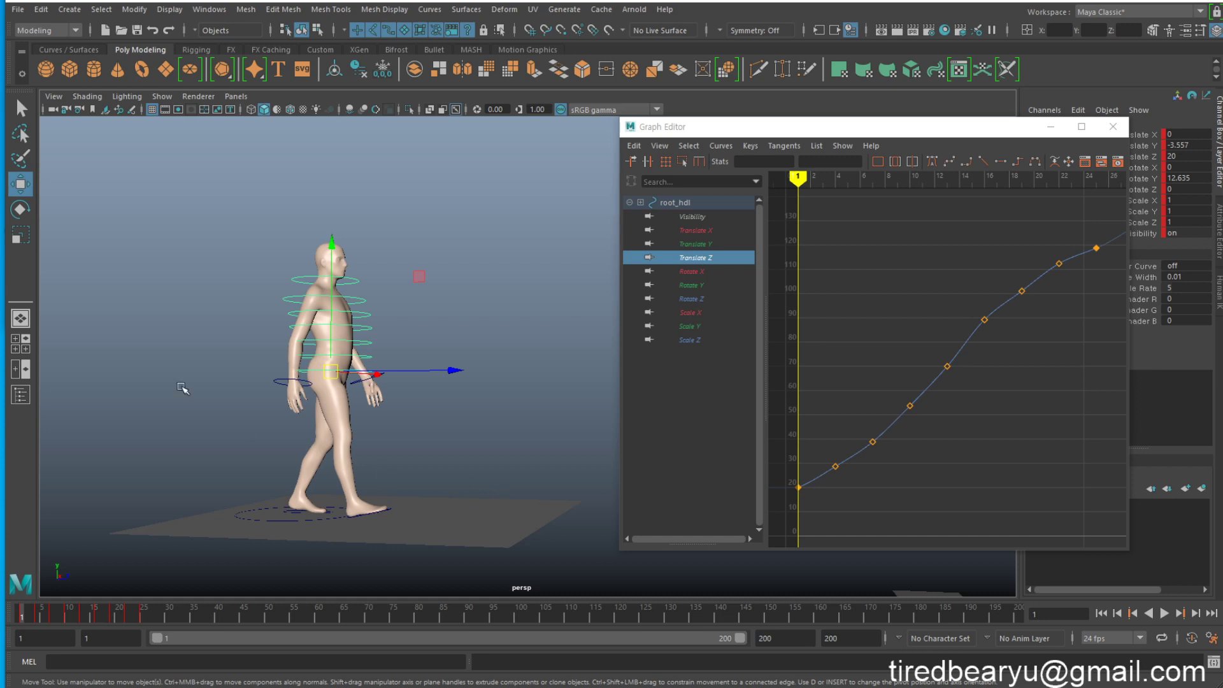
click(294, 513)
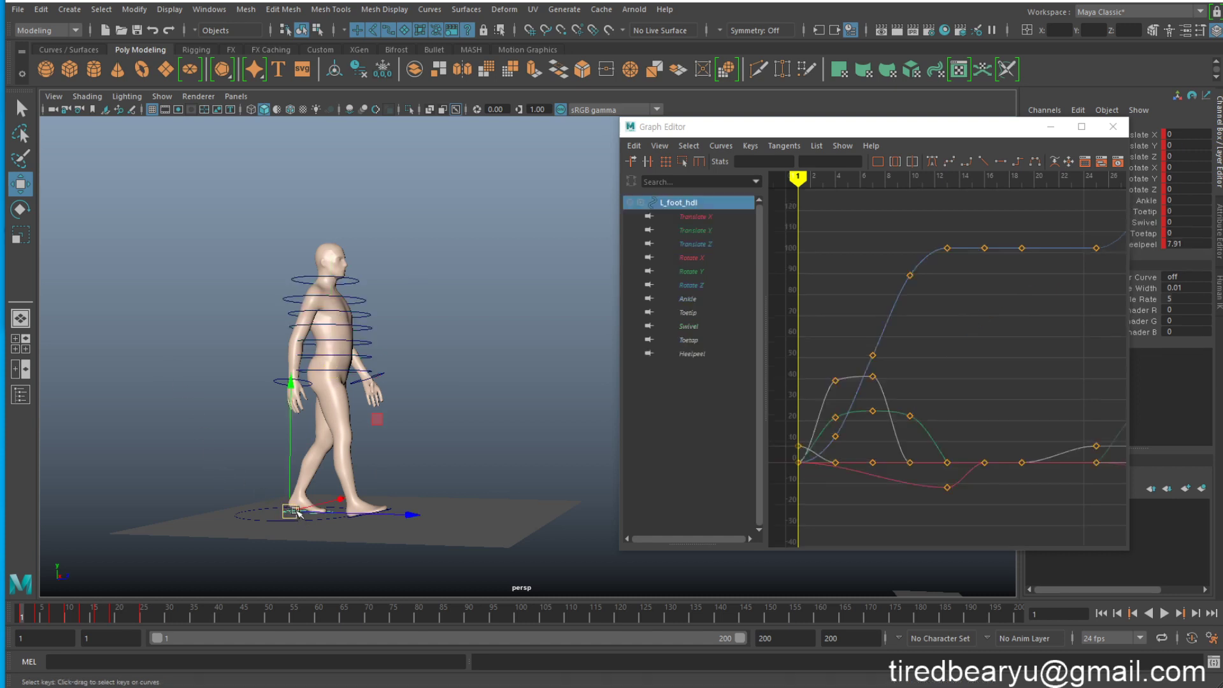
key(q)
shift+click(390, 507)
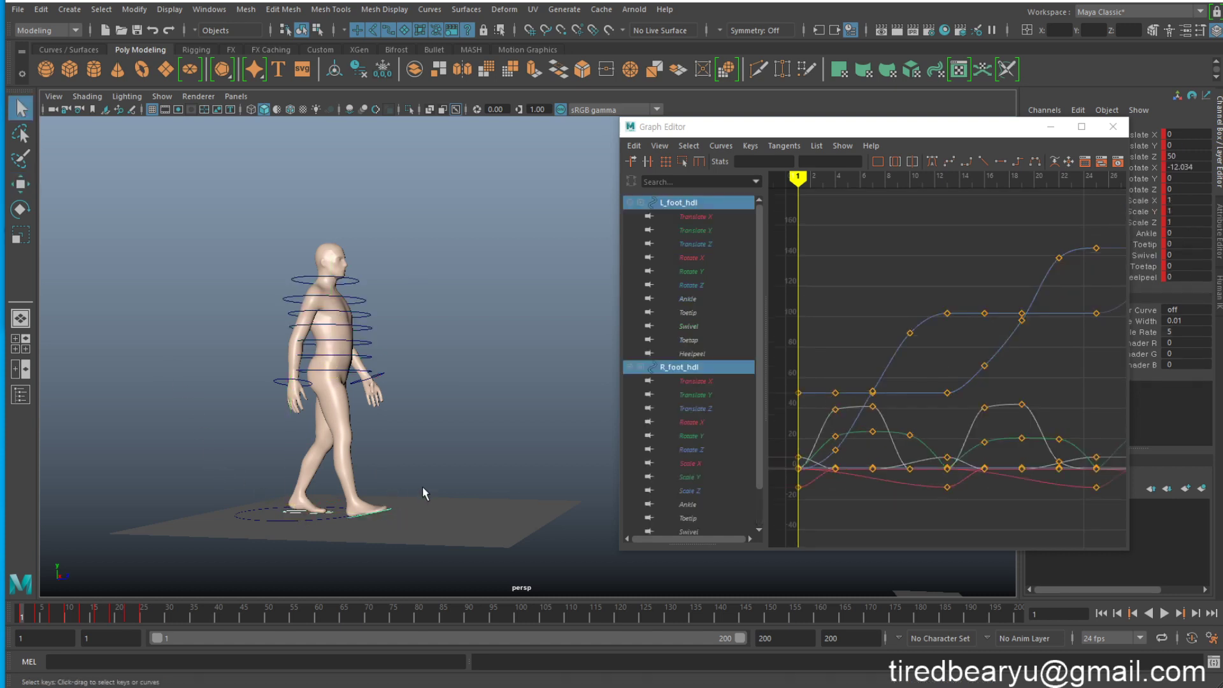
scroll(396, 507, up, 6)
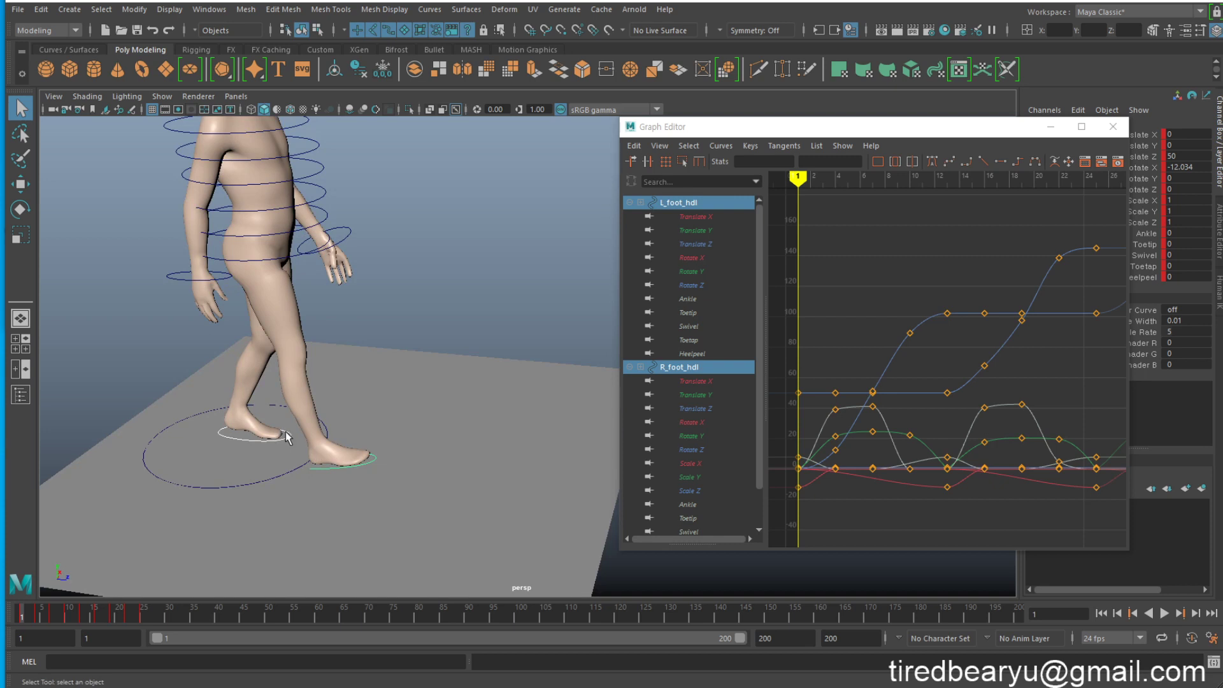
click(319, 441)
shift+click(377, 456)
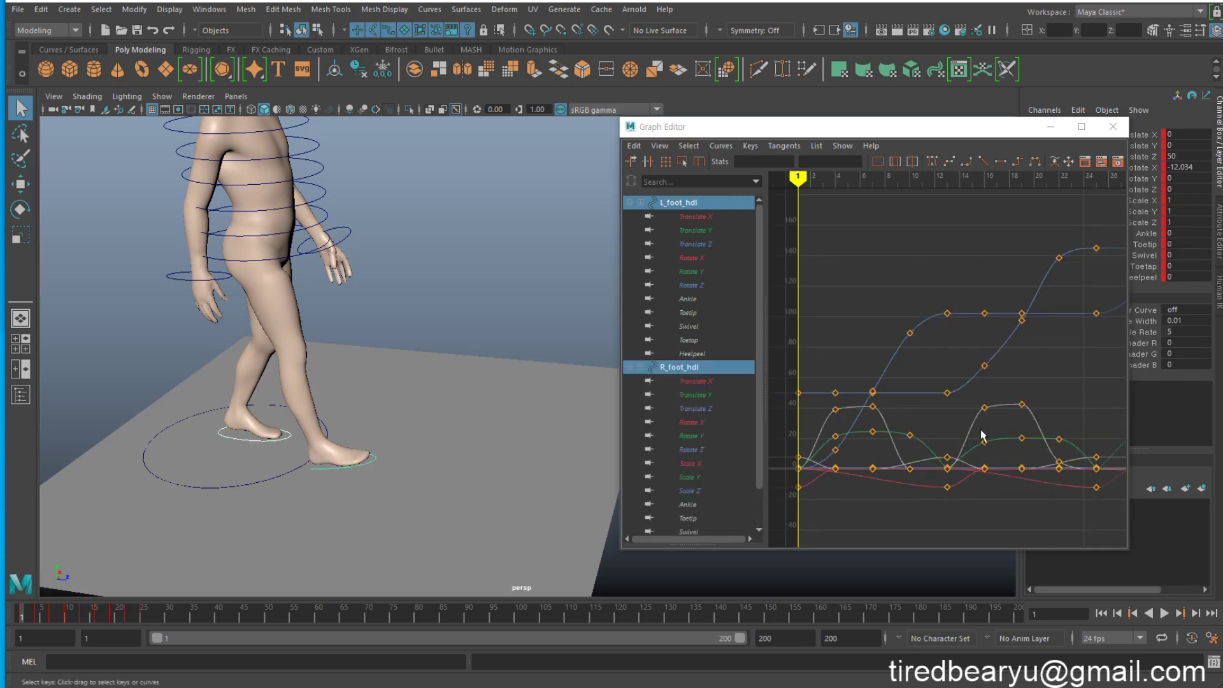
click(291, 436)
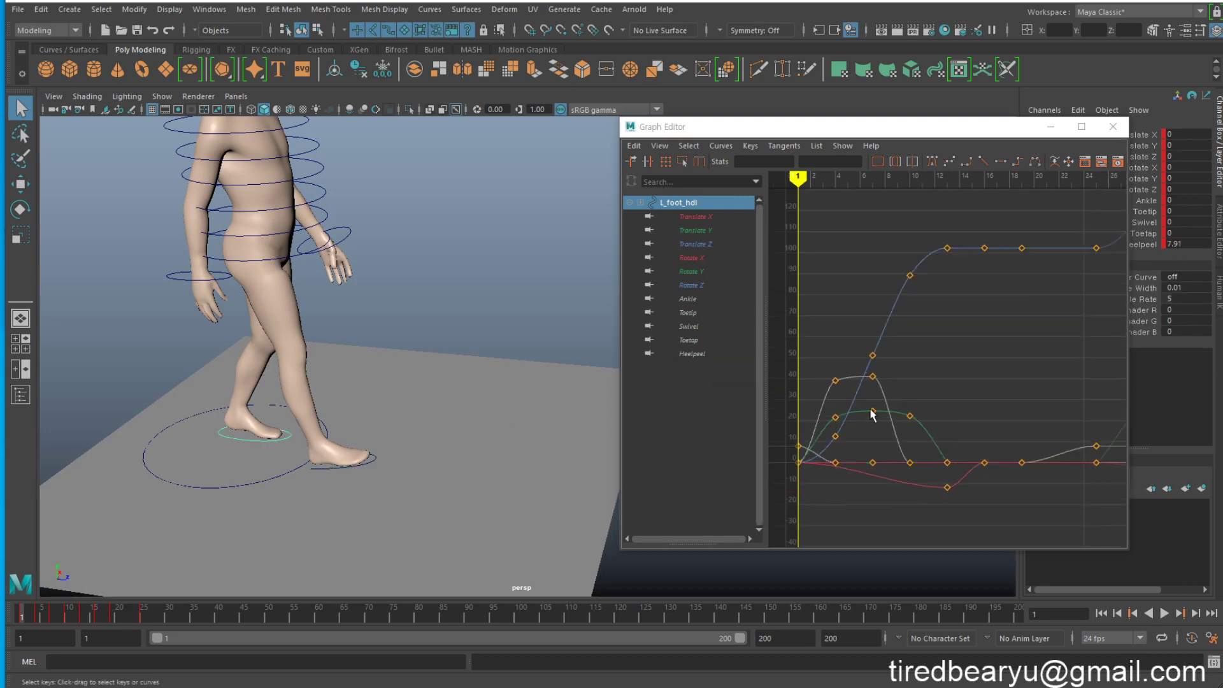
drag(933, 124, 874, 85)
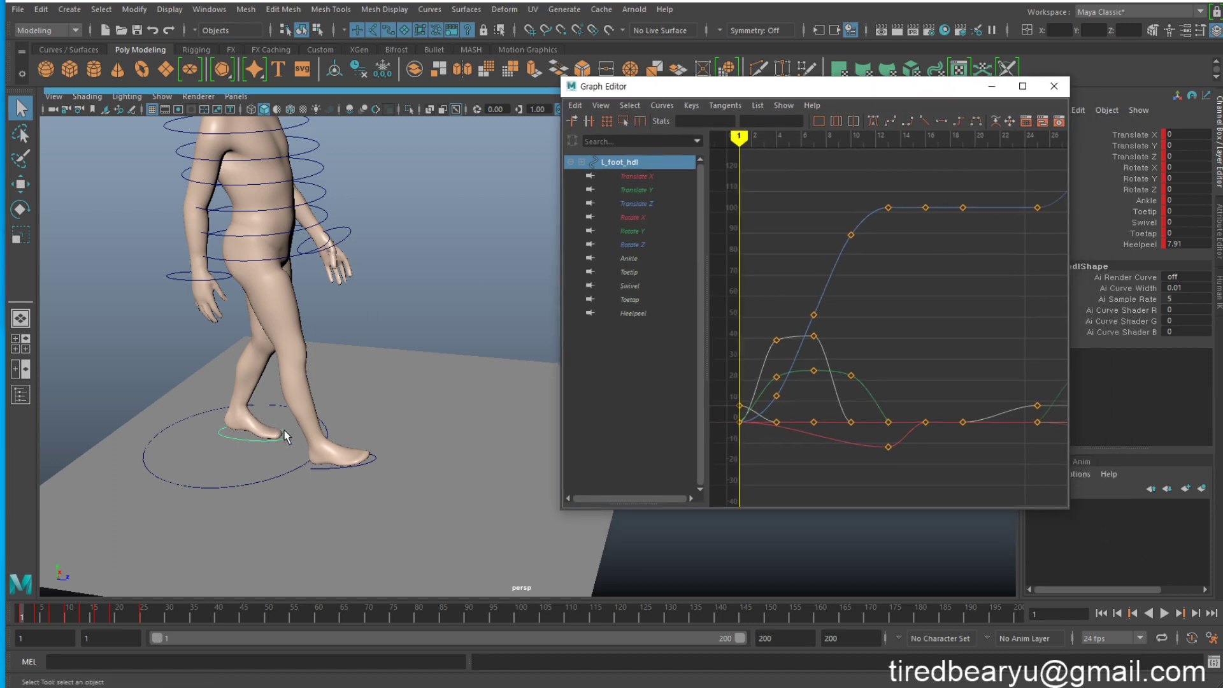
shift+click(371, 456)
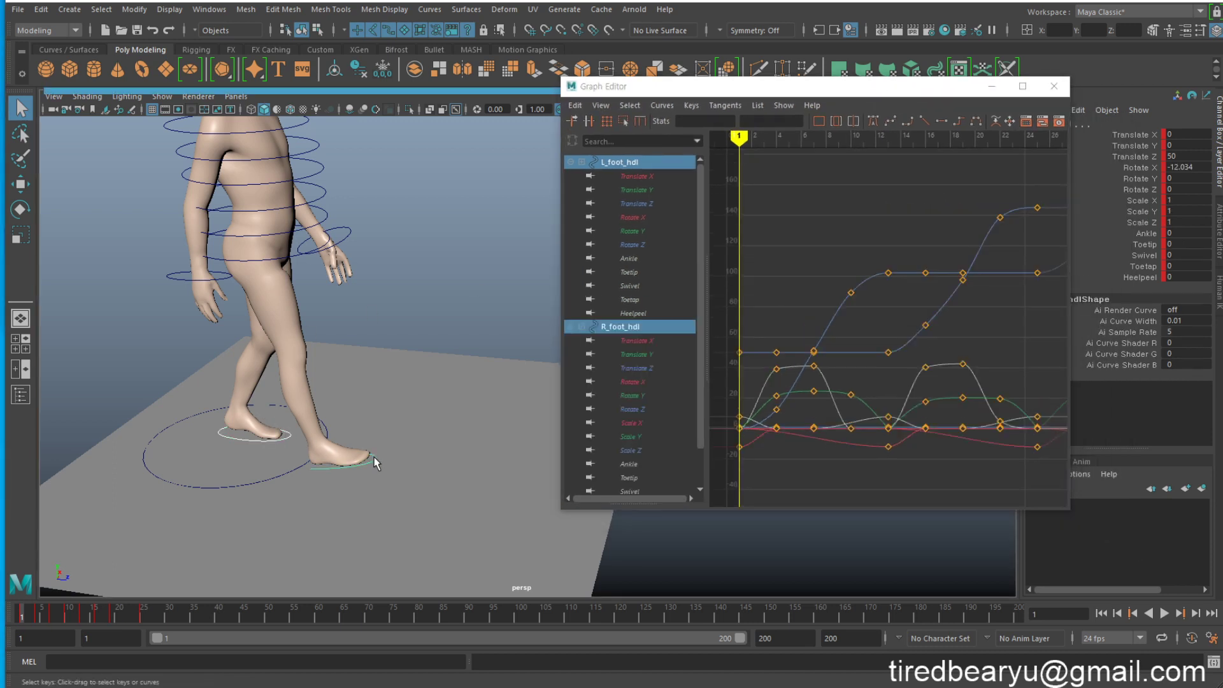
- Compare the Translate X curves of L_foot_hdl and R_foot_hdl, and their Translate Y curves framed in the graph
click(650, 176)
ctrl+click(651, 342)
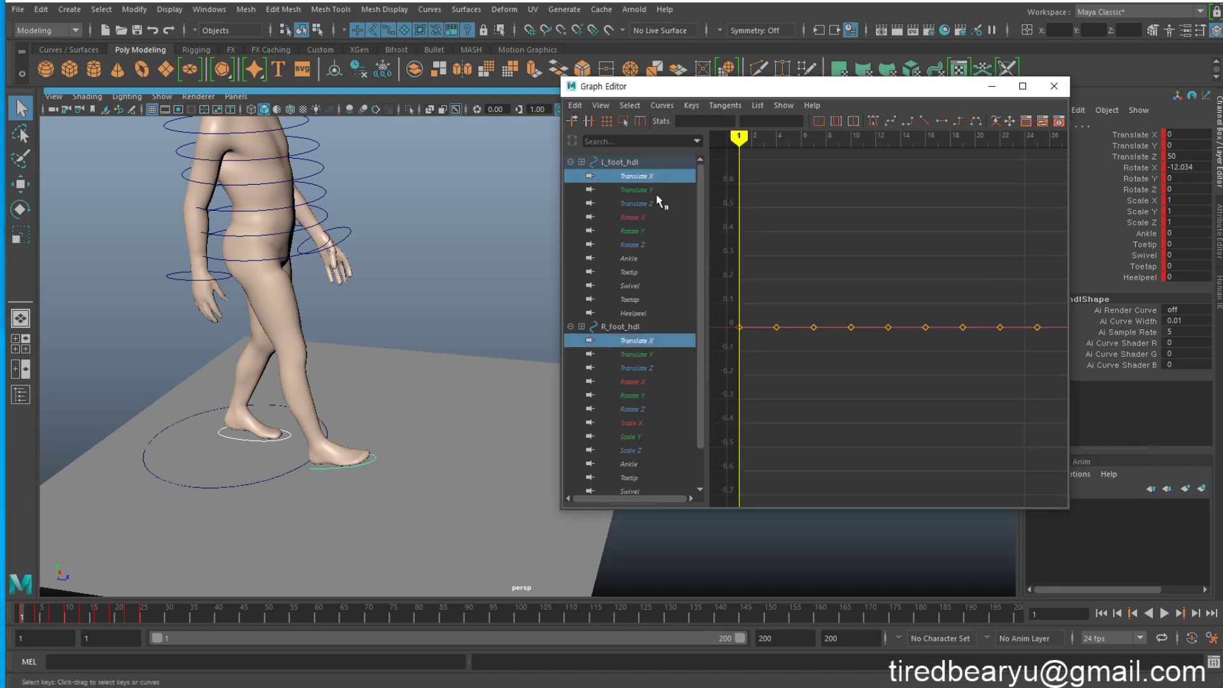
ctrl+click(649, 176)
ctrl+click(652, 189)
ctrl+click(652, 354)
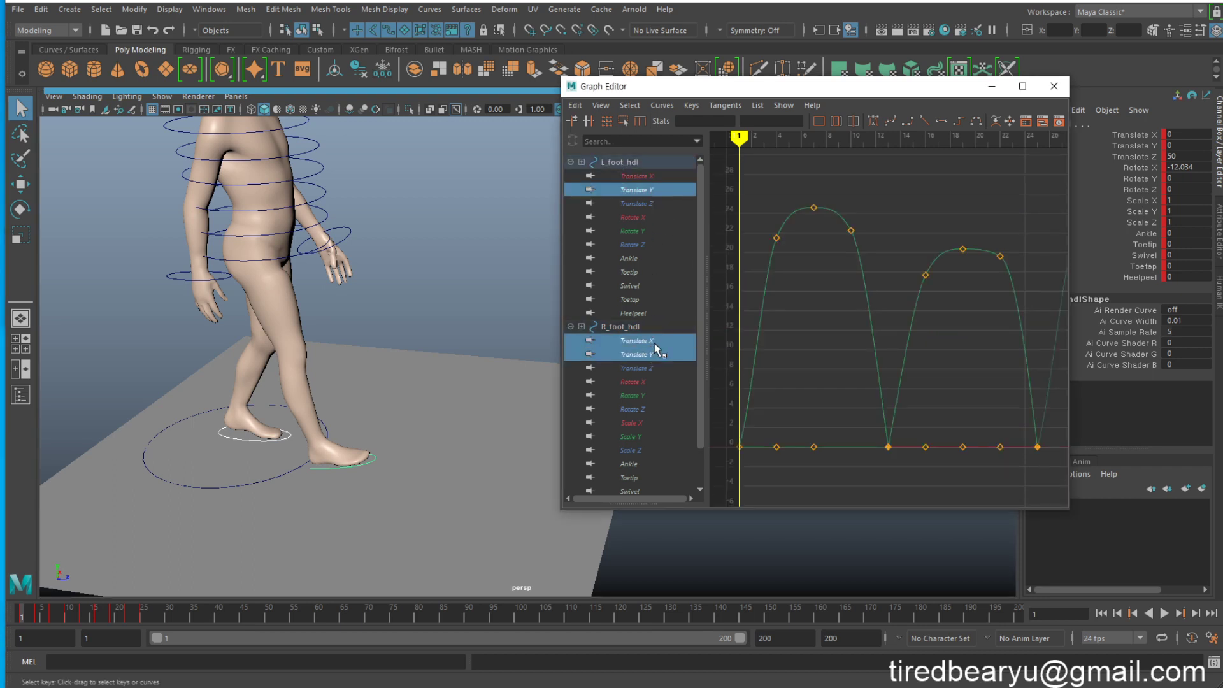
ctrl+click(651, 342)
key(f)
alt+middle_drag(965, 357, 961, 366)
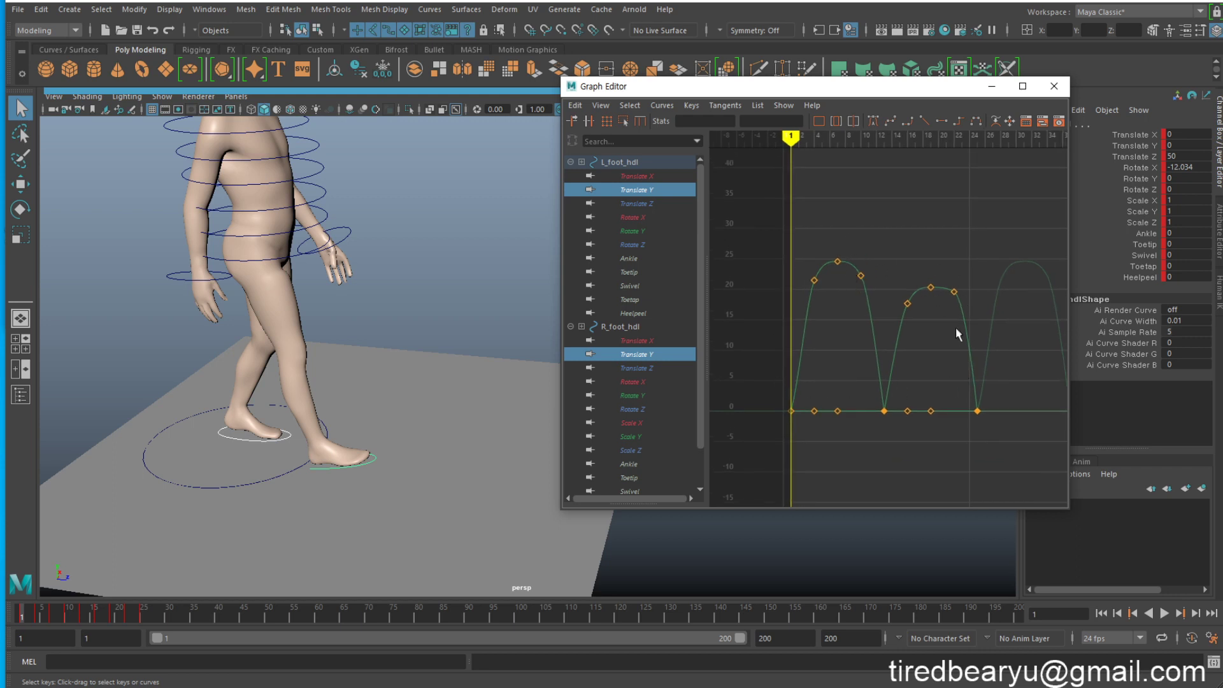
- Compare the Translate Z curves of L_foot_hdl and R_foot_hdl past their last keys, and their Rotate X curves
click(643, 205)
ctrl+click(644, 368)
alt+right_drag(980, 314, 942, 335)
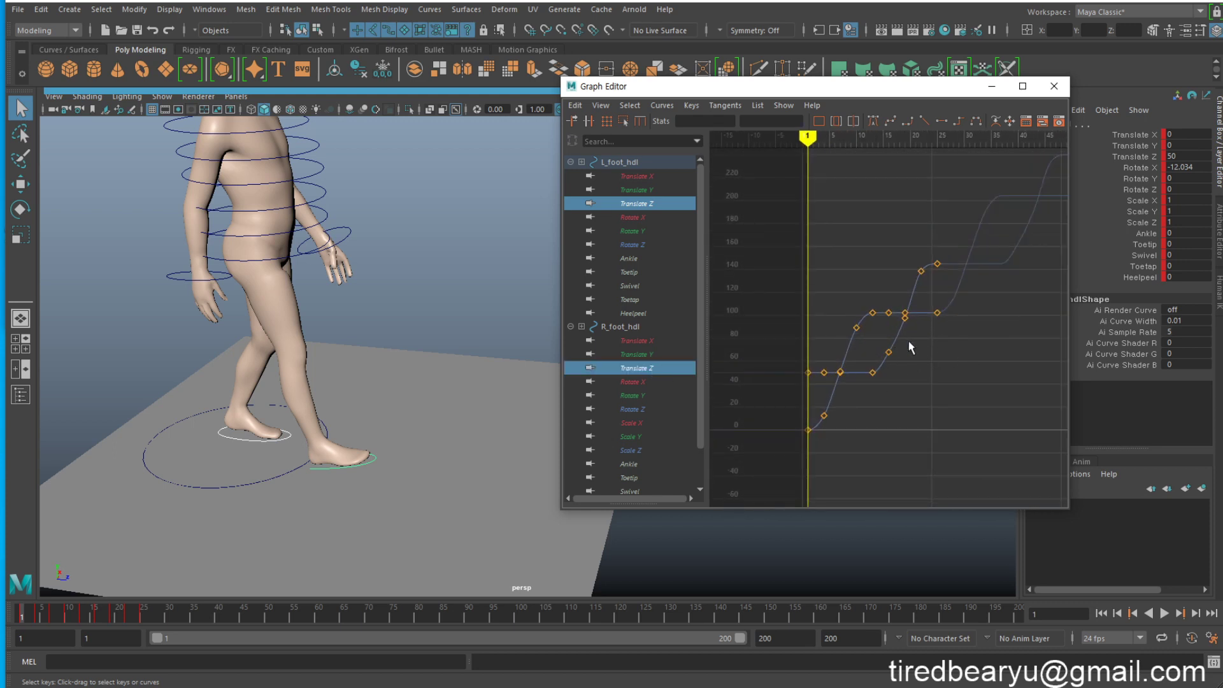
alt+middle_drag(965, 332, 947, 290)
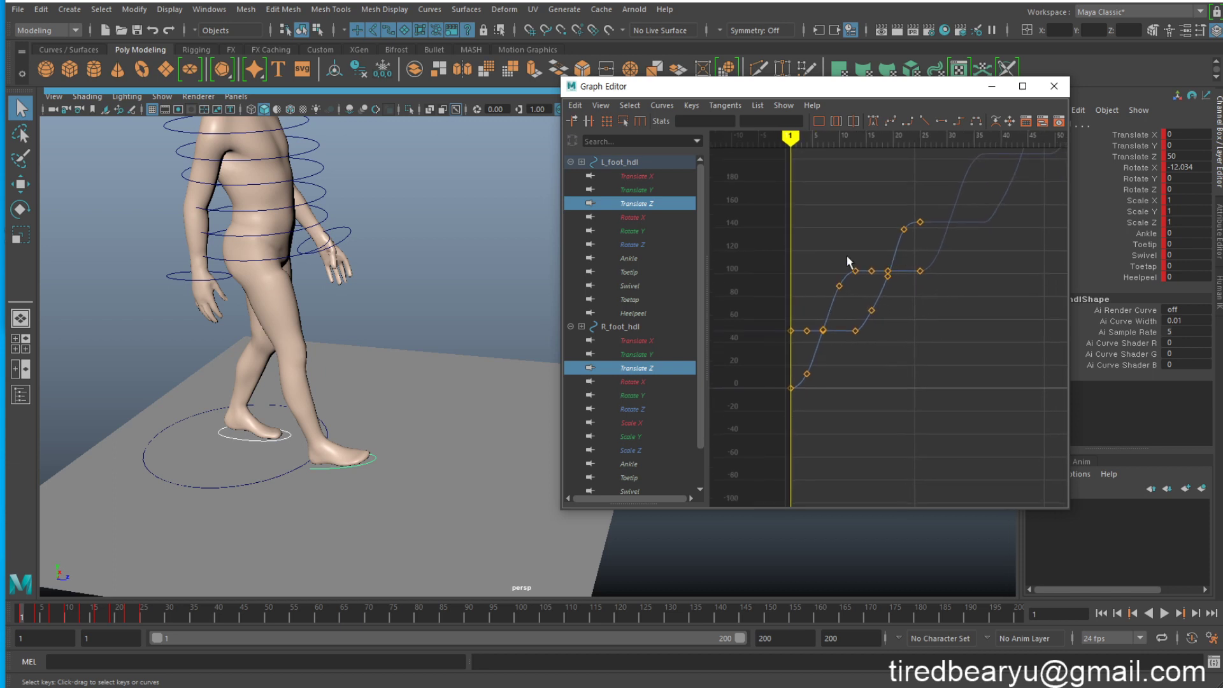
click(642, 216)
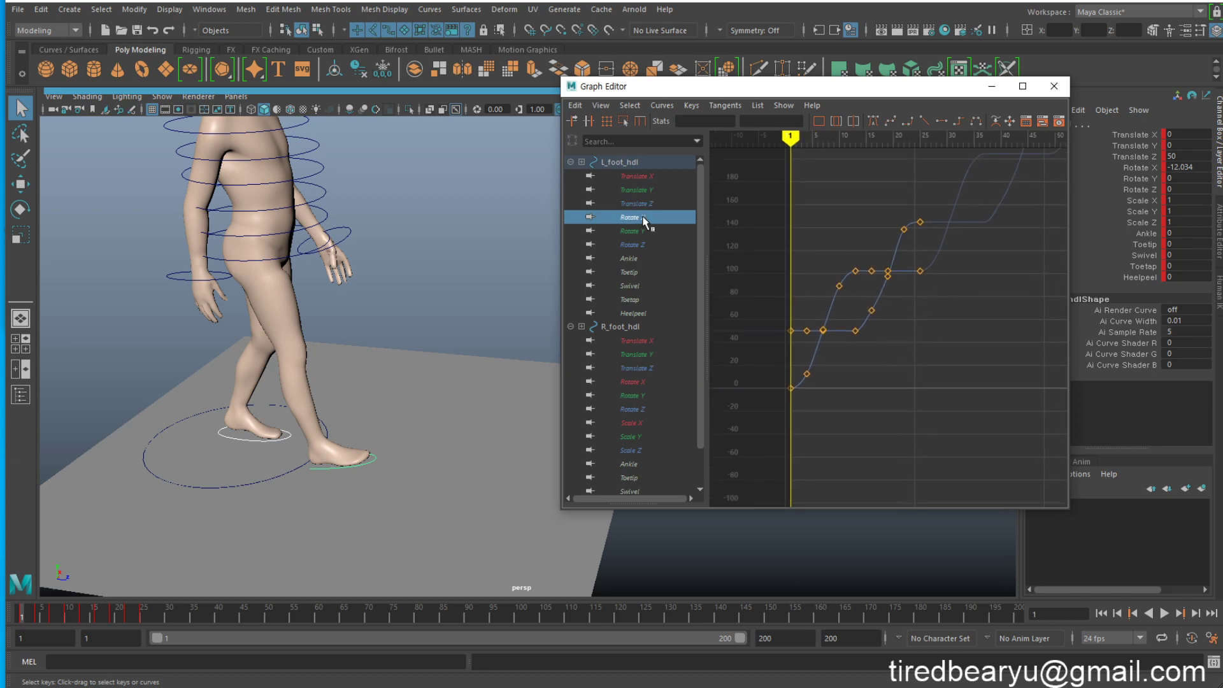
ctrl+click(653, 381)
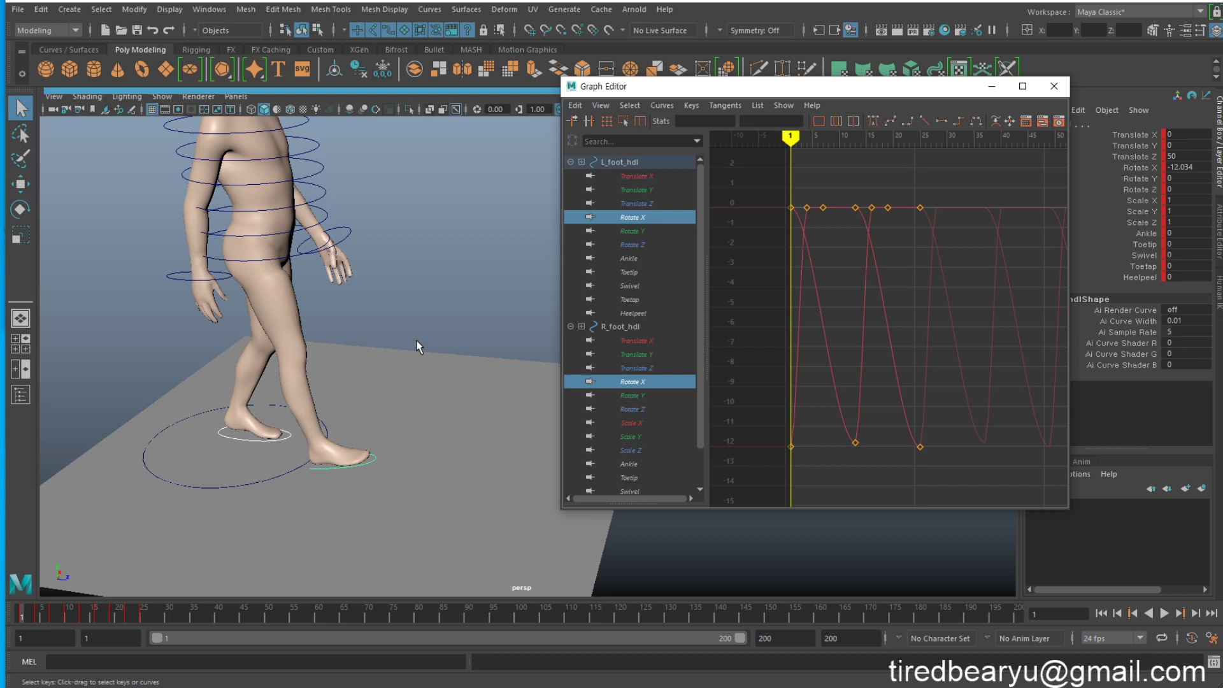
- Select L_foot_hdl alone, shorten the playback range to frames 1 to 46, and play the walk within it
click(284, 441)
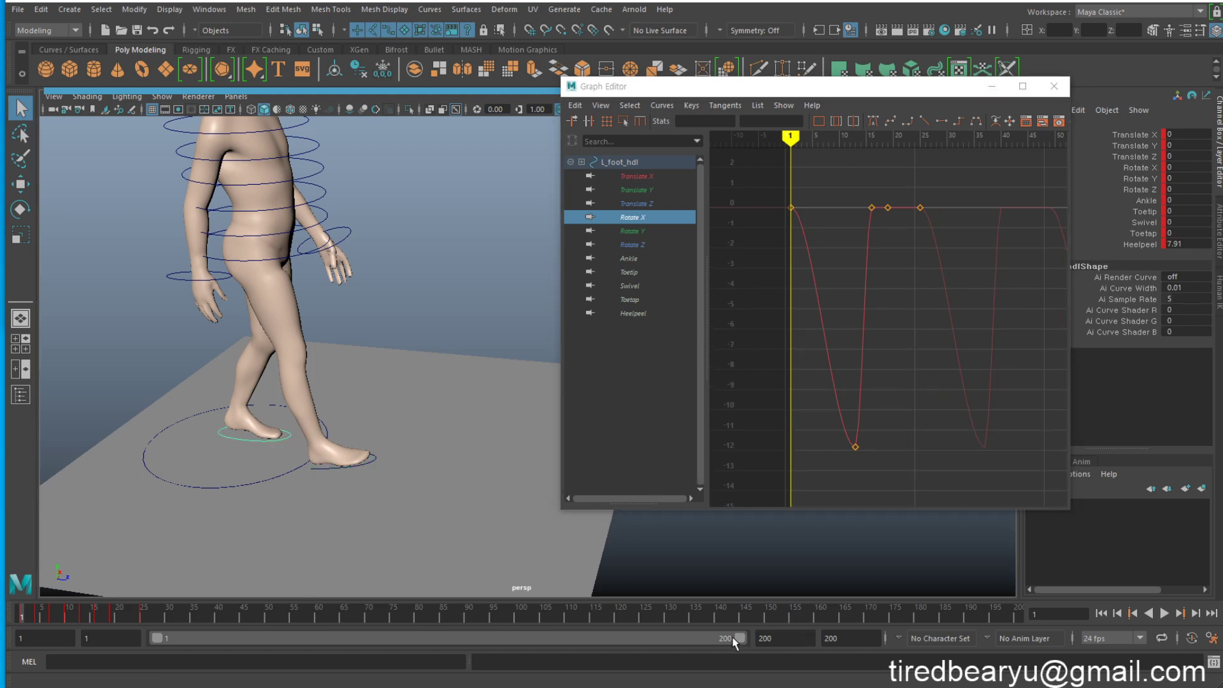
drag(736, 638, 293, 638)
key(alt+v)
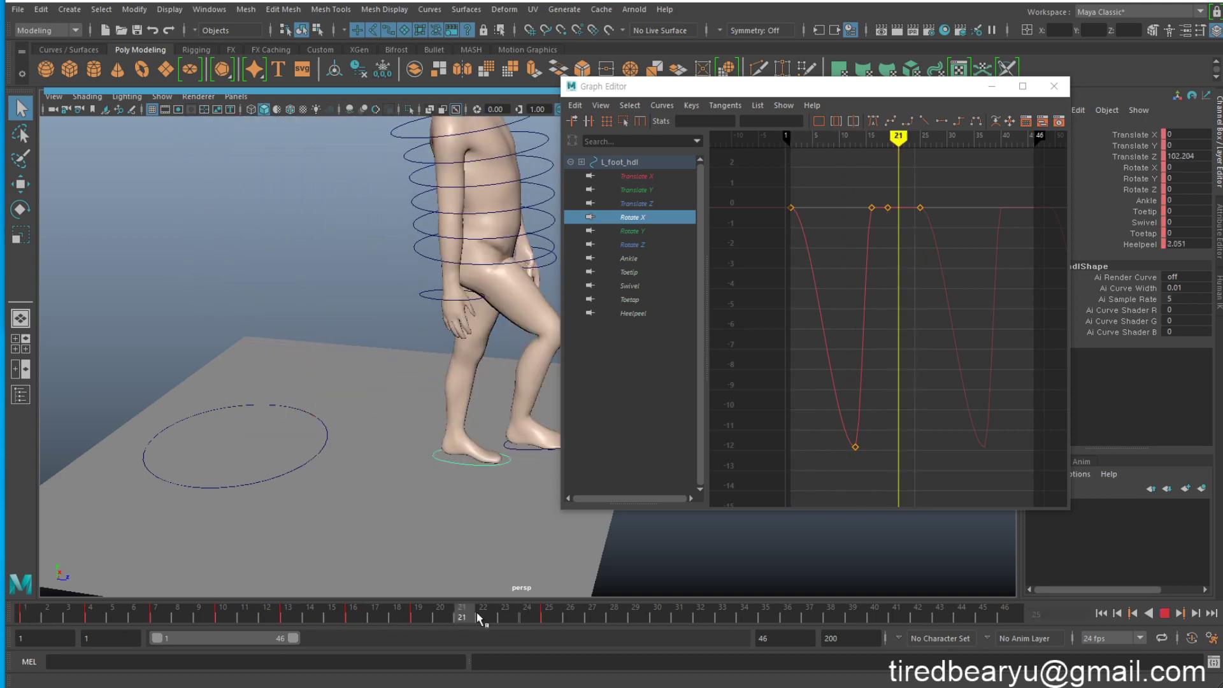
key(alt+v)
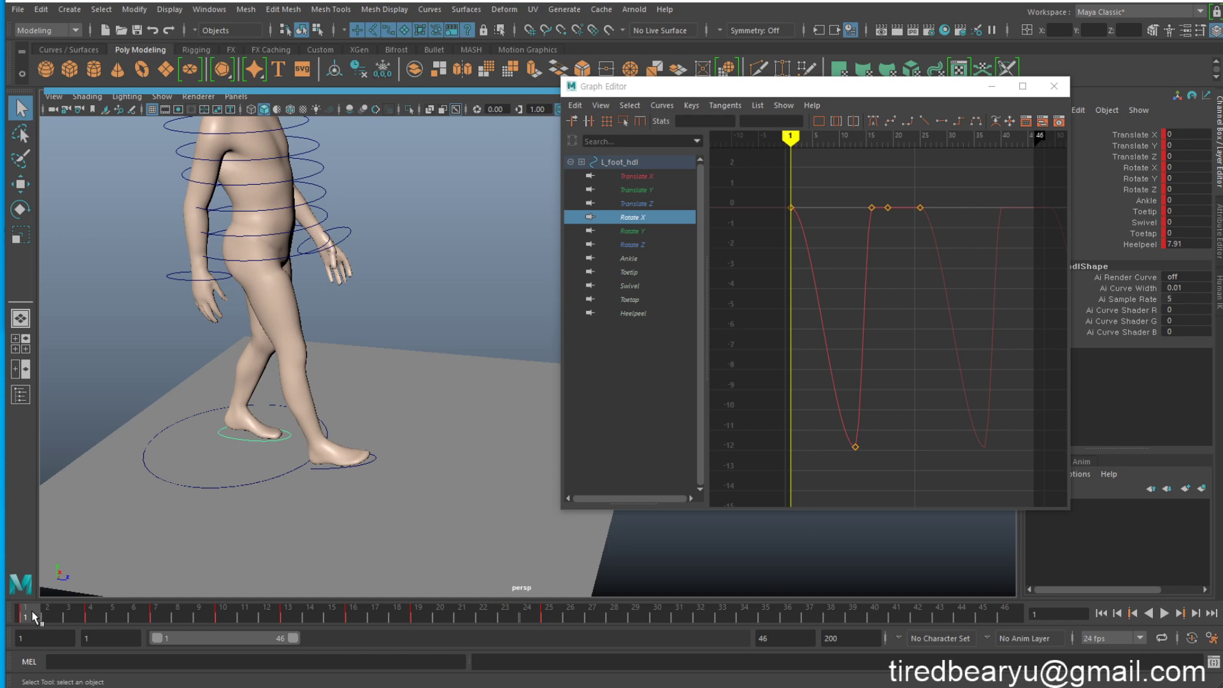
mouse_move(35, 617)
mouse_down()
mouse_move(81, 618)
mouse_move(13, 619)
mouse_up()
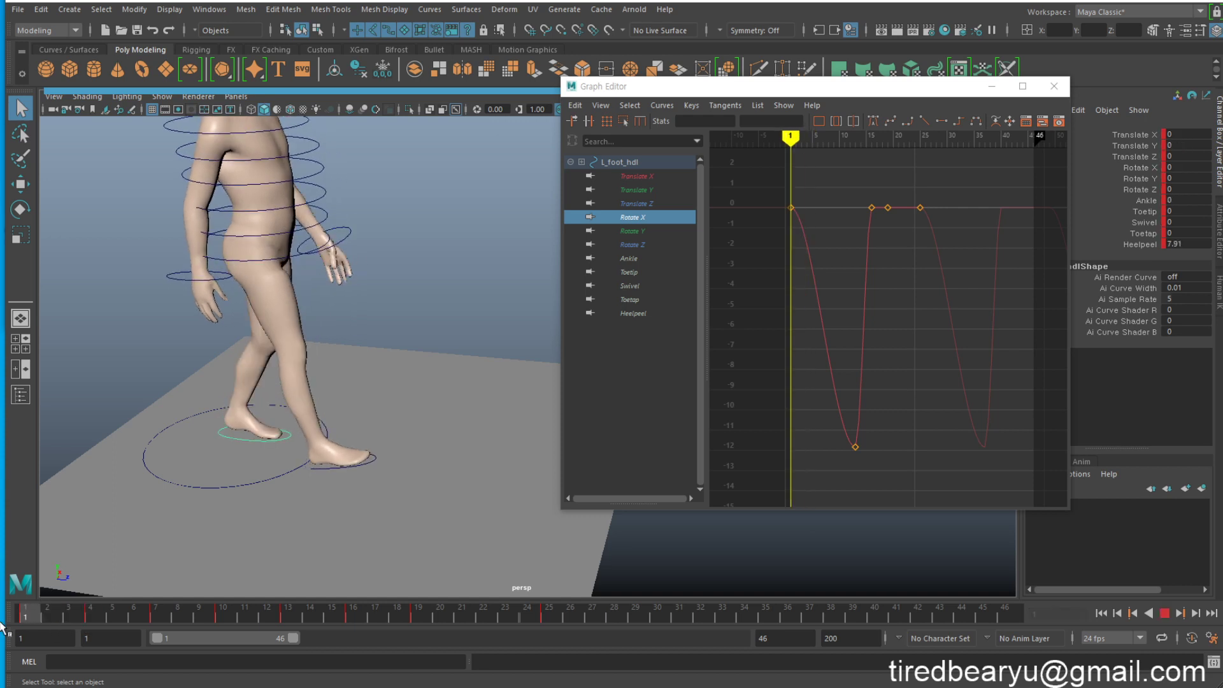